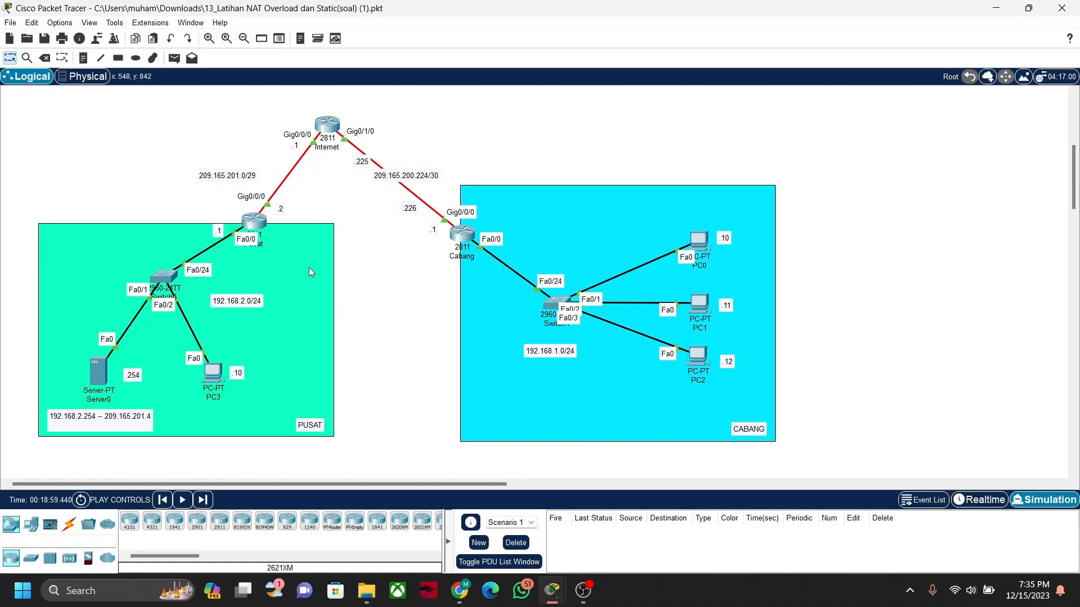
# - Switch the network from simulation to Realtime mode
pyautogui.click(990, 499)
pyautogui.click(1043, 501)
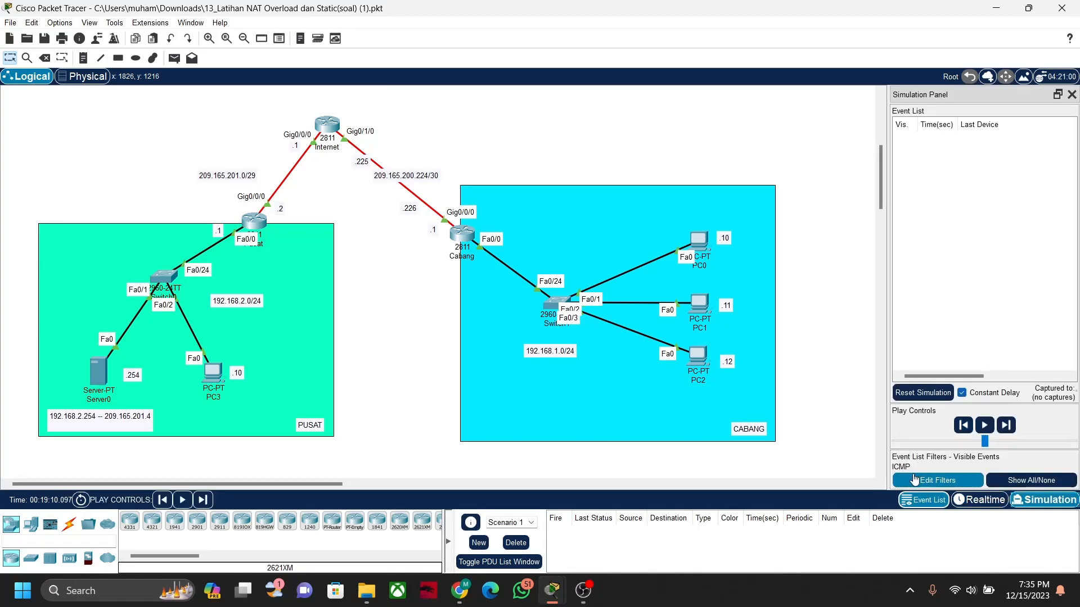
pyautogui.click(982, 501)
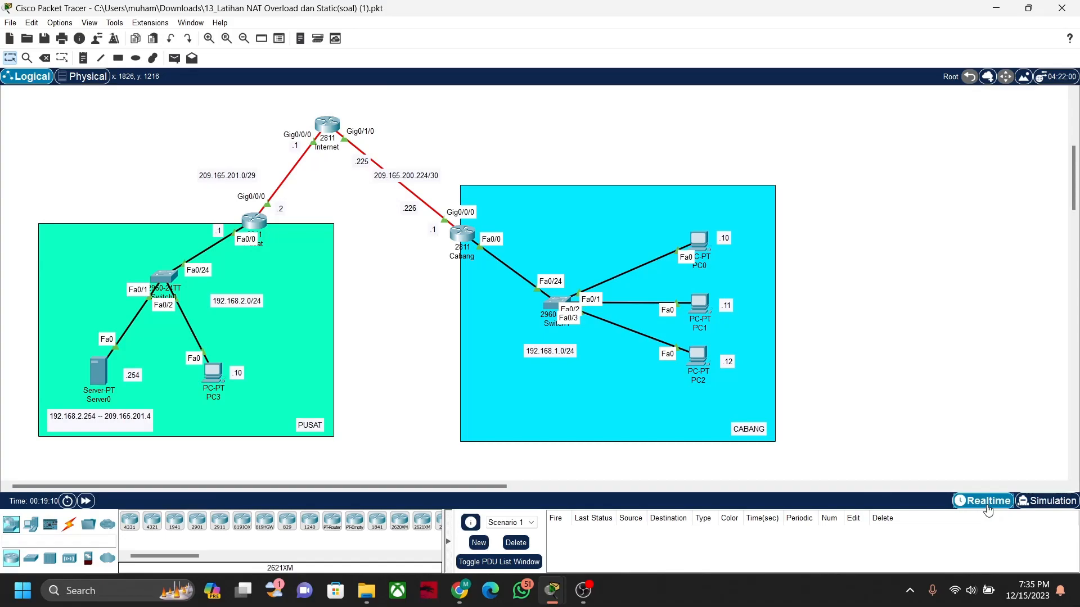
# - Enter privileged mode on the Cabang router's command line and ping 209.165.201.2 from it
pyautogui.click(463, 233)
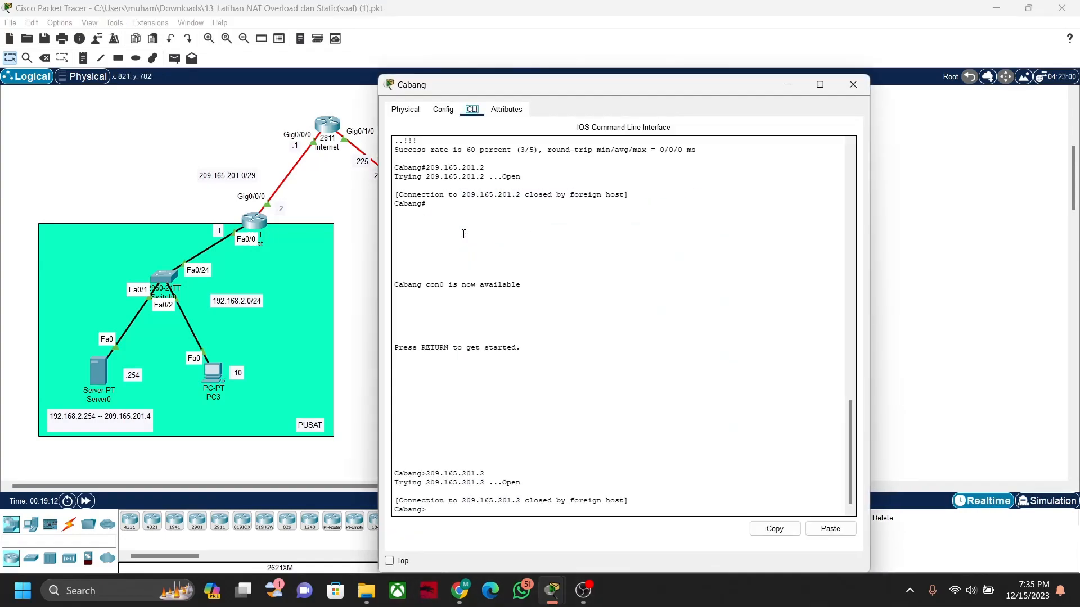
pyautogui.click(441, 509)
pyautogui.press('Return')
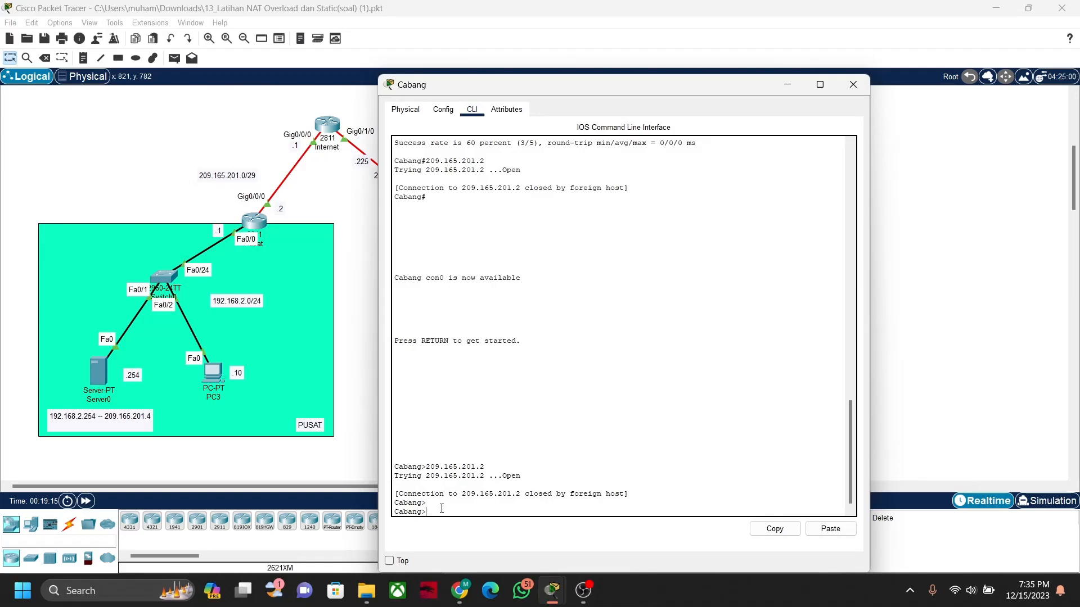
pyautogui.write('en')
pyautogui.press('Return')
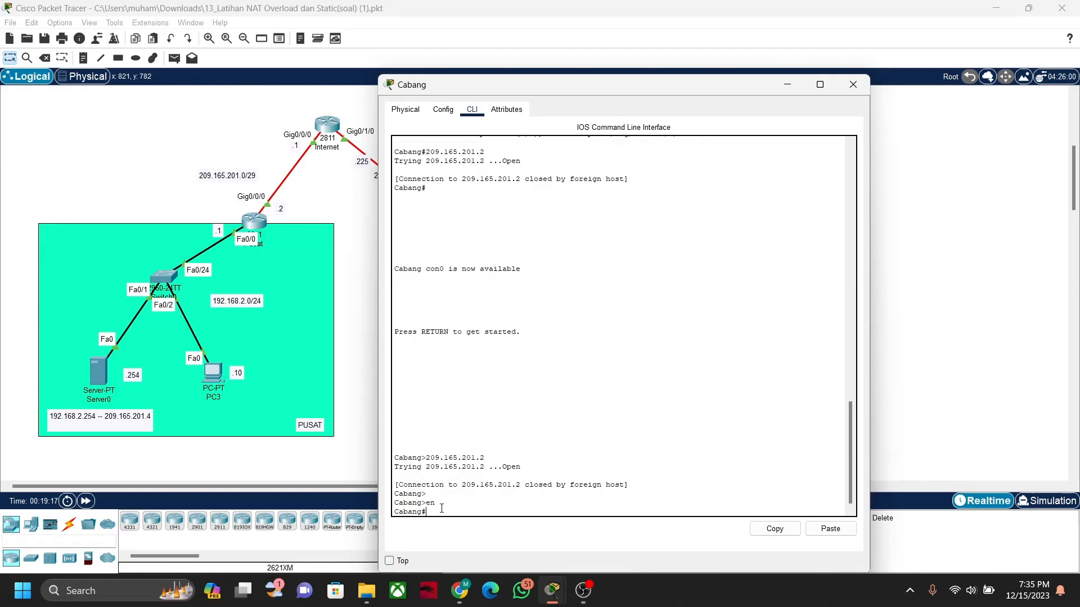
pyautogui.write('ping 209.165.201.2')
pyautogui.press('Return')
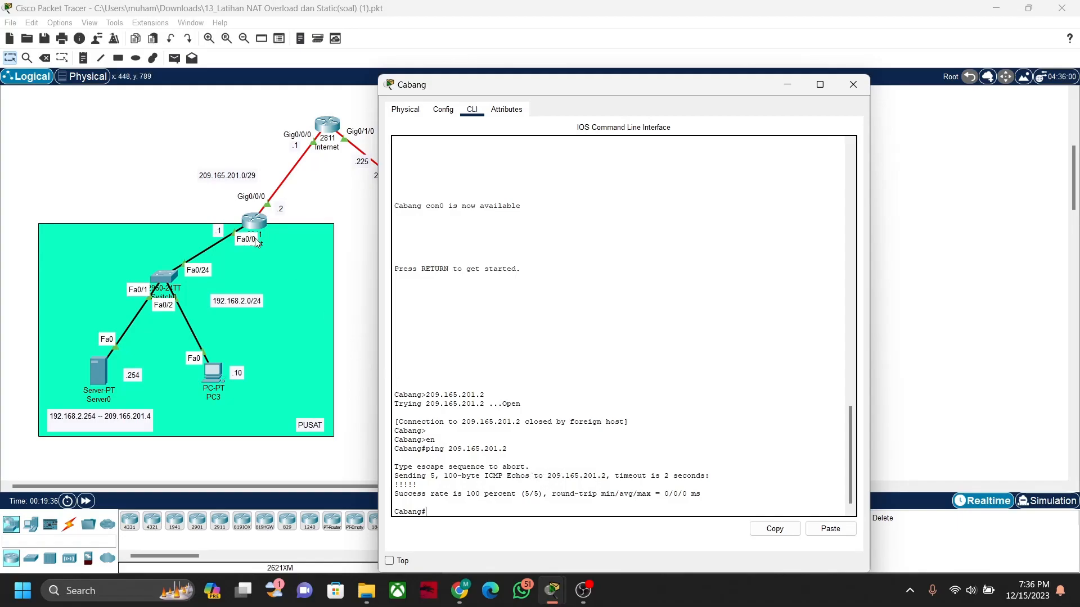
pyautogui.click(788, 85)
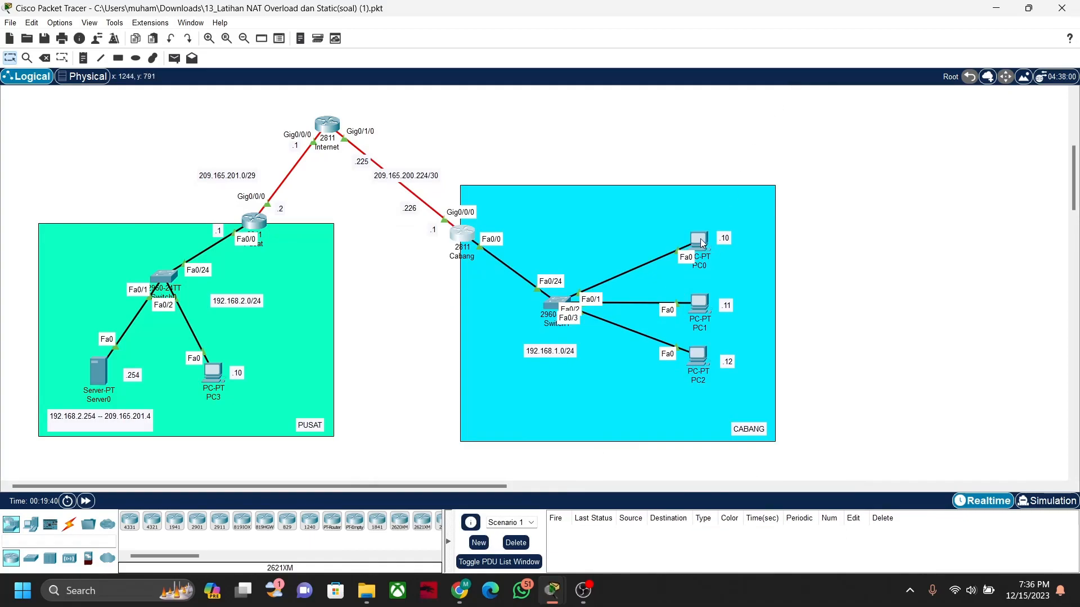
# - Switch to Simulation mode and ping 209.165.201.2 from PC0's command prompt
pyautogui.moveTo(703, 243)
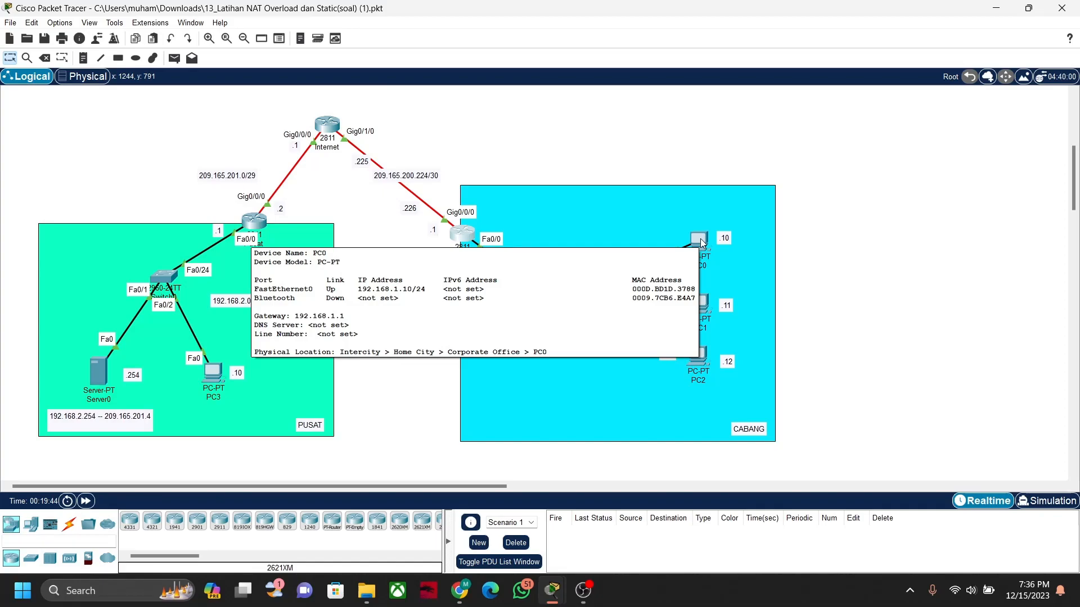
pyautogui.click(1039, 501)
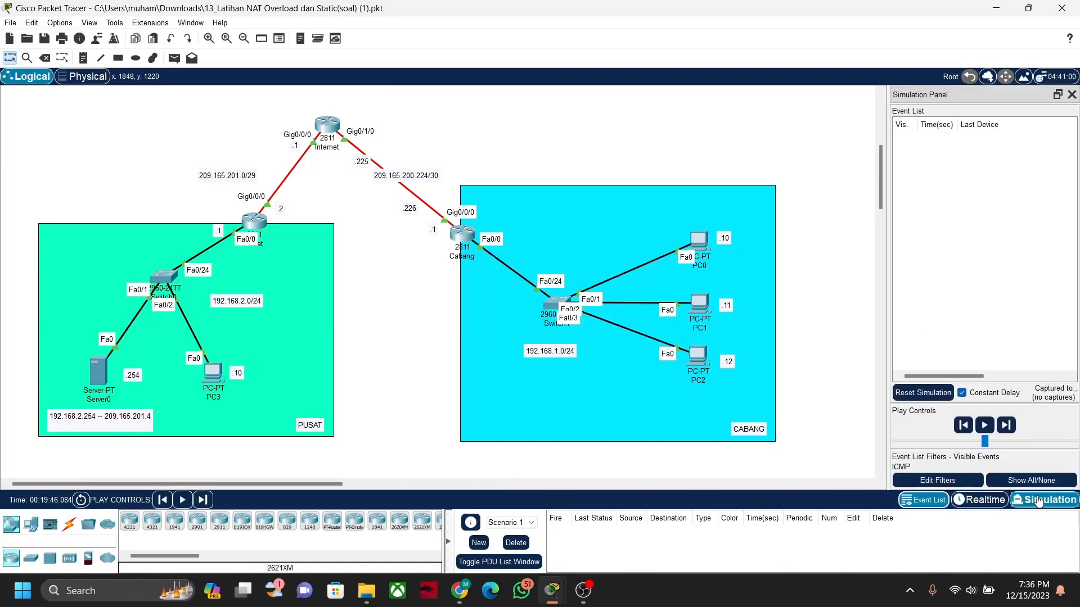
pyautogui.click(700, 241)
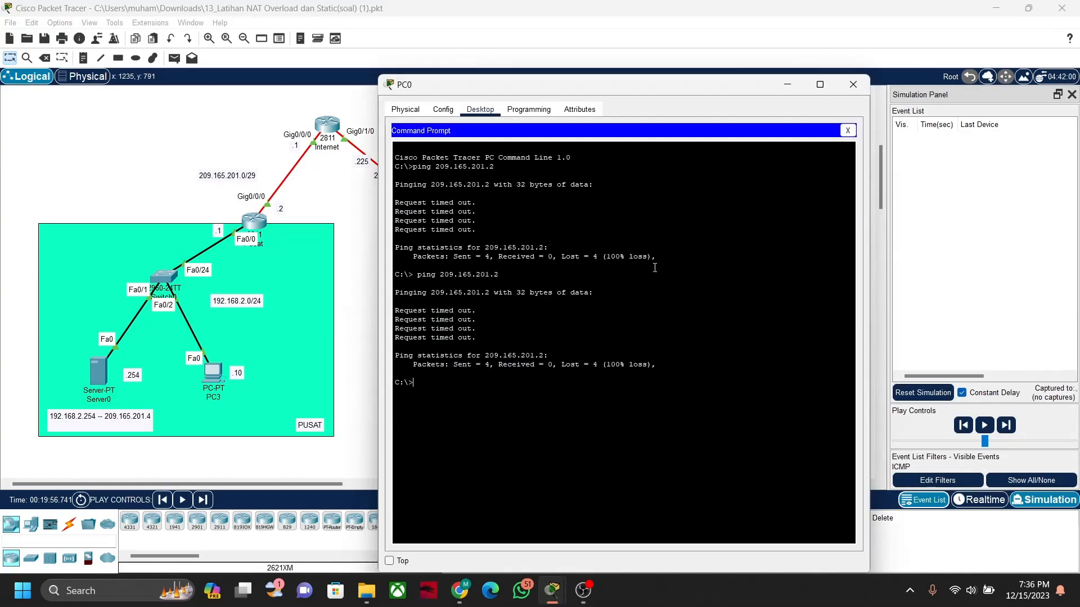
pyautogui.write('ping 209.165.201.2')
pyautogui.press('Return')
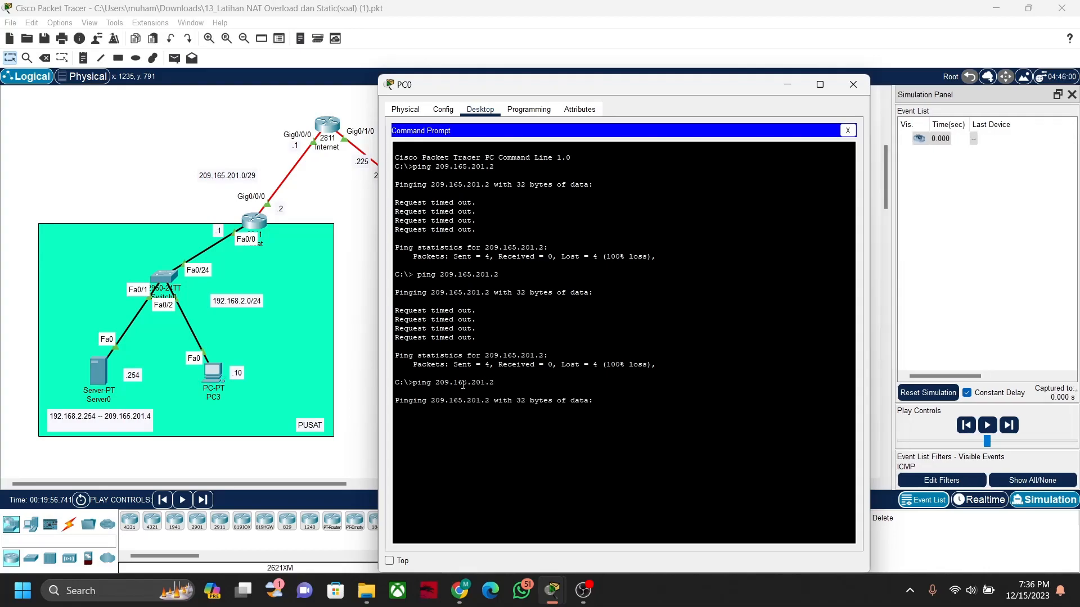
# - Advance the simulation until the ping reaches the Cabang router and examine its inbound and outbound PDU details
pyautogui.click(1008, 426)
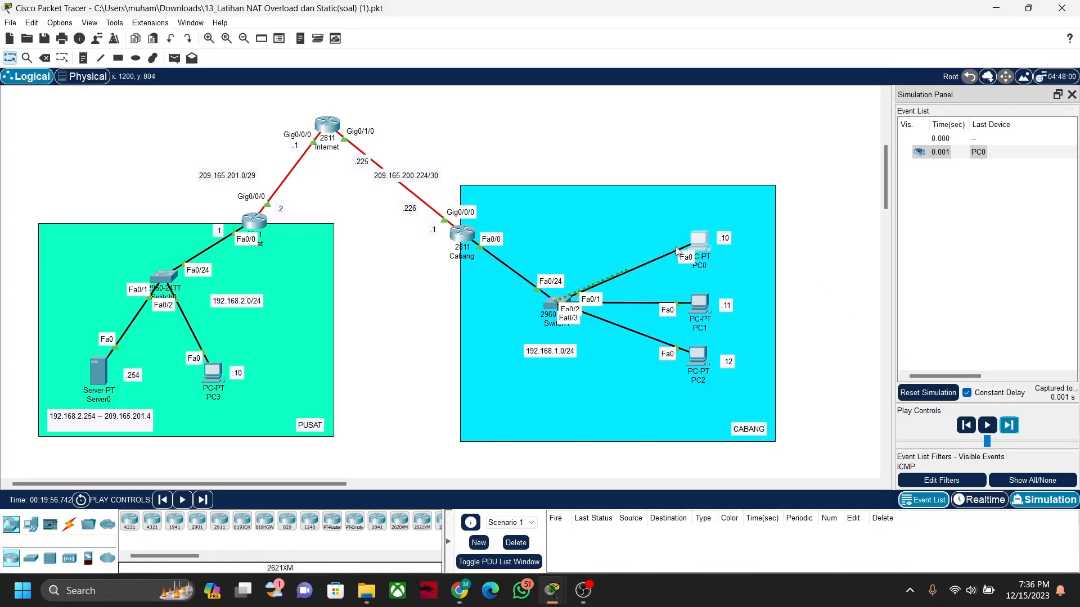
pyautogui.click(1010, 429)
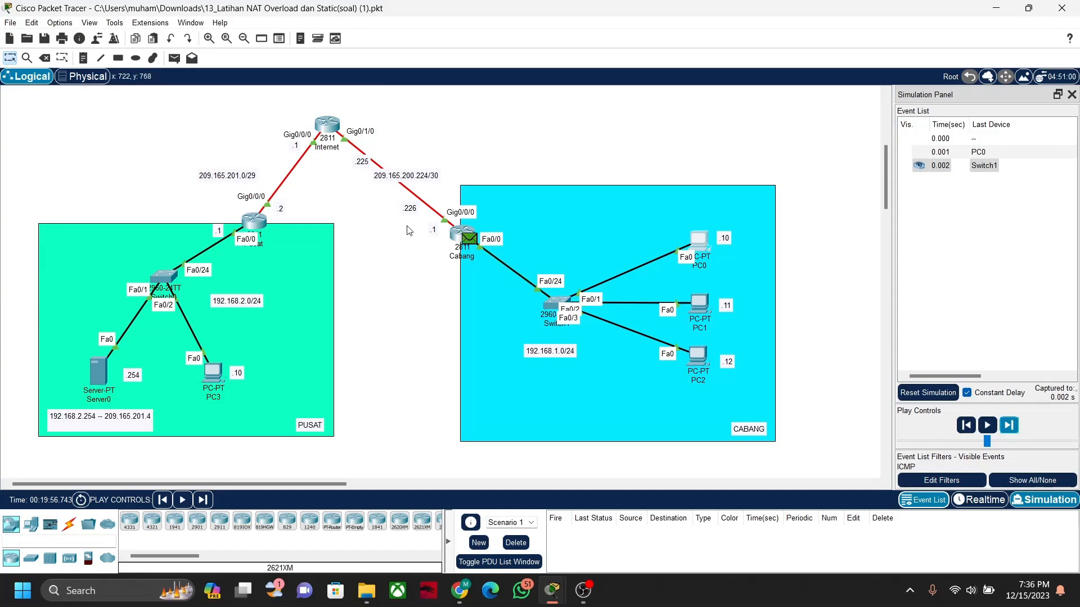
pyautogui.click(469, 244)
pyautogui.click(470, 245)
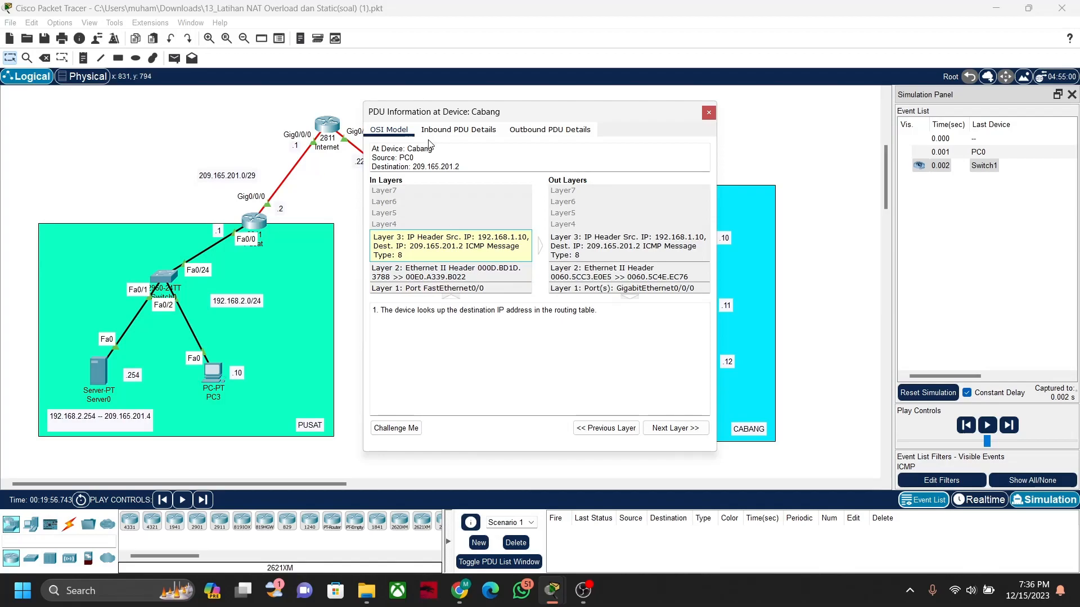
pyautogui.click(456, 131)
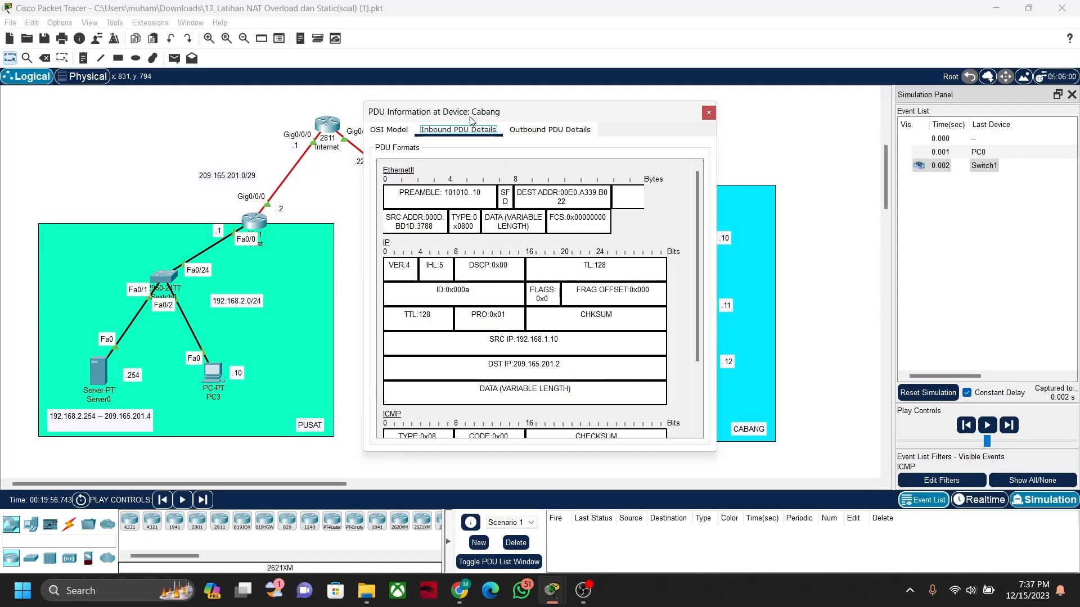
pyautogui.click(528, 132)
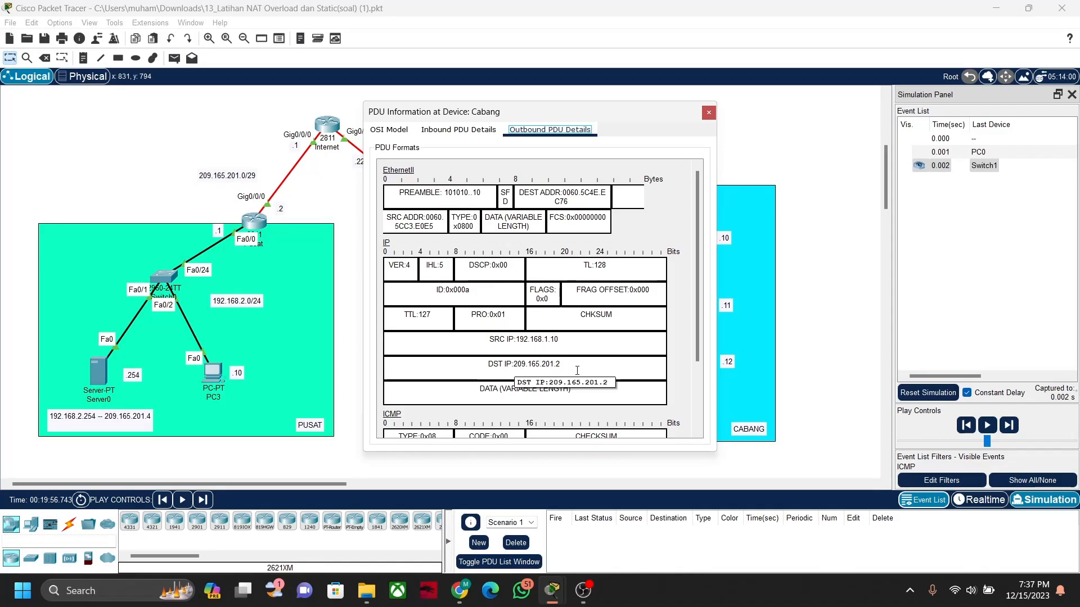
pyautogui.click(709, 114)
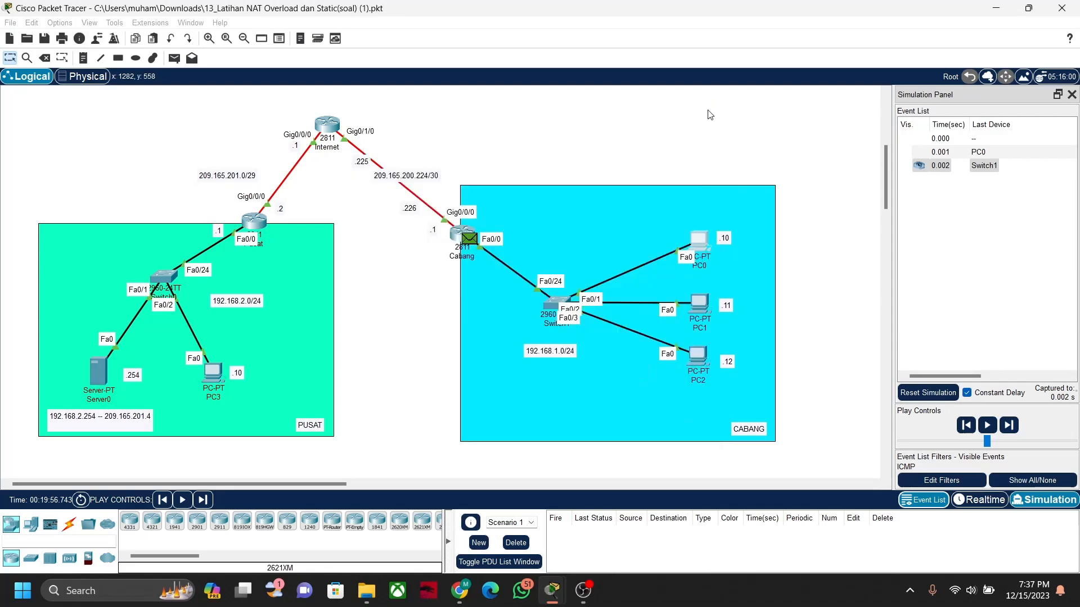
# - Advance the packet to the Internet router and inspect the source and destination IPs in its inbound and outbound PDUs
pyautogui.click(1009, 426)
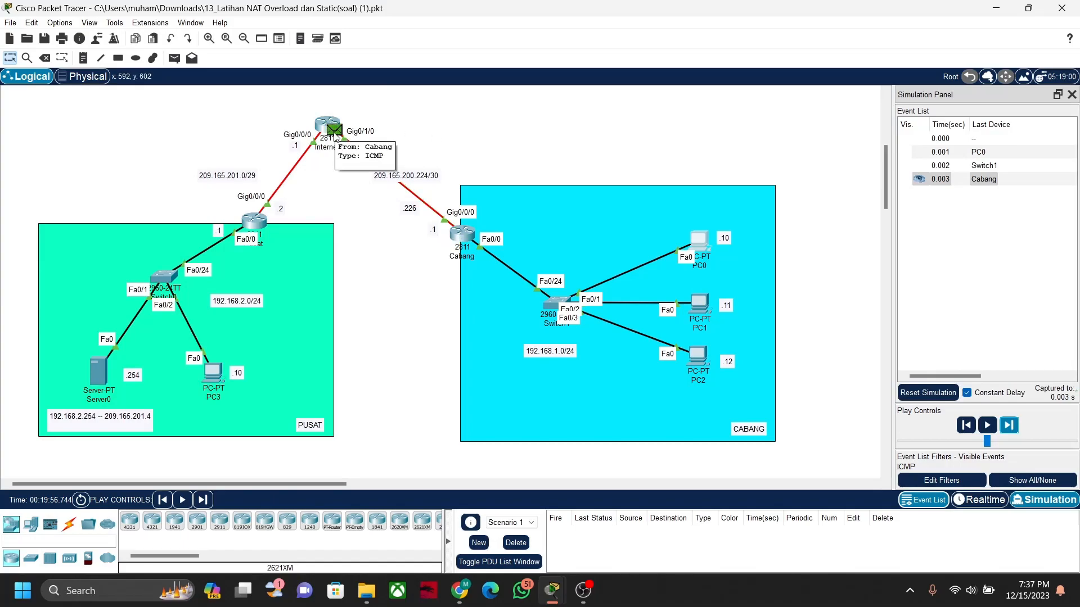
pyautogui.click(336, 138)
pyautogui.click(336, 138)
pyautogui.click(336, 138)
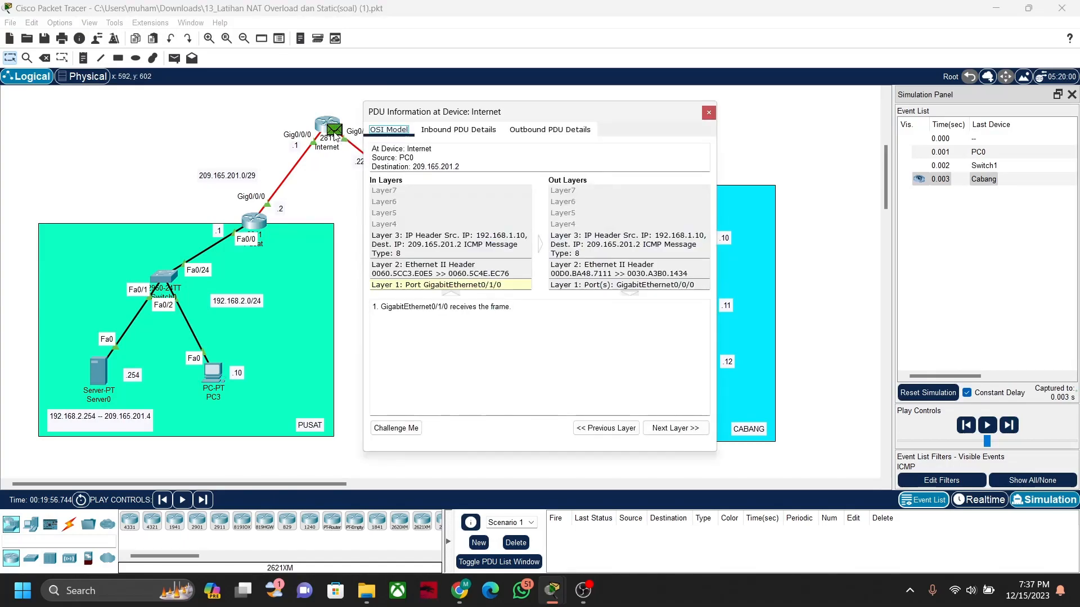
pyautogui.click(437, 134)
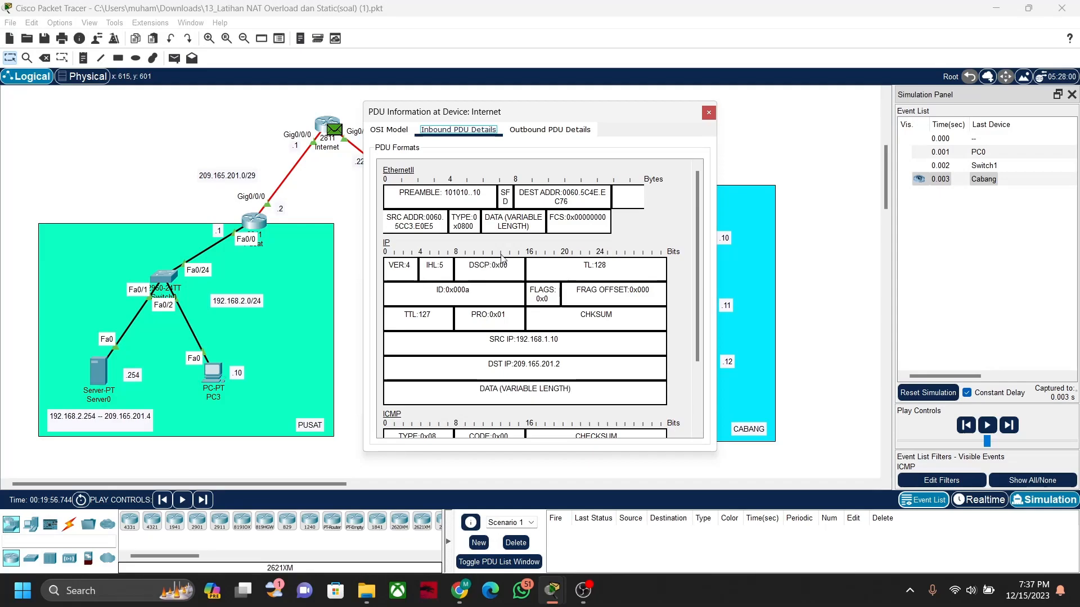
pyautogui.click(550, 129)
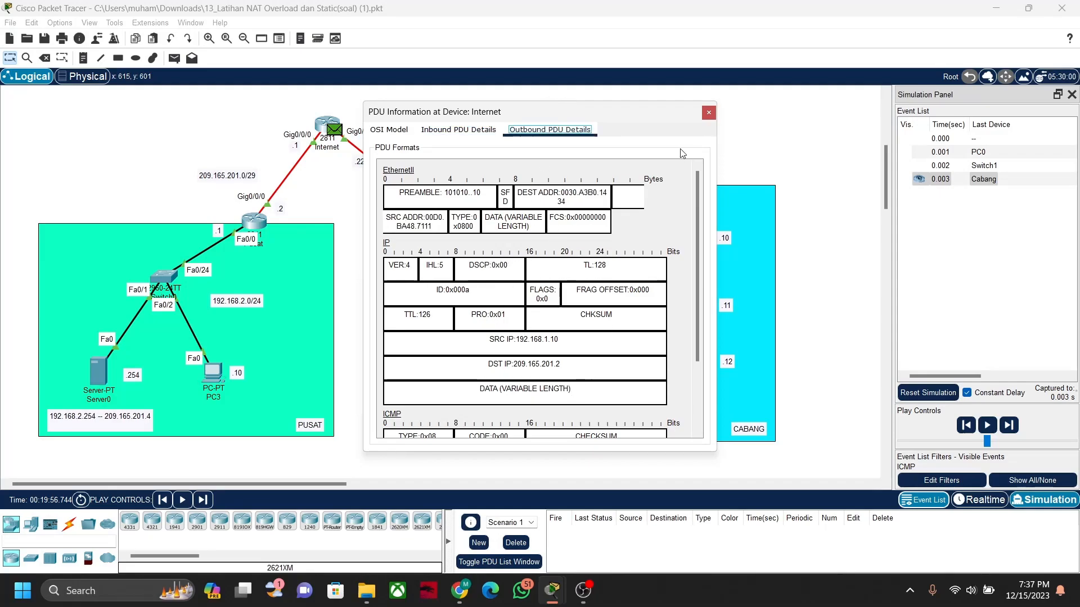
pyautogui.click(709, 116)
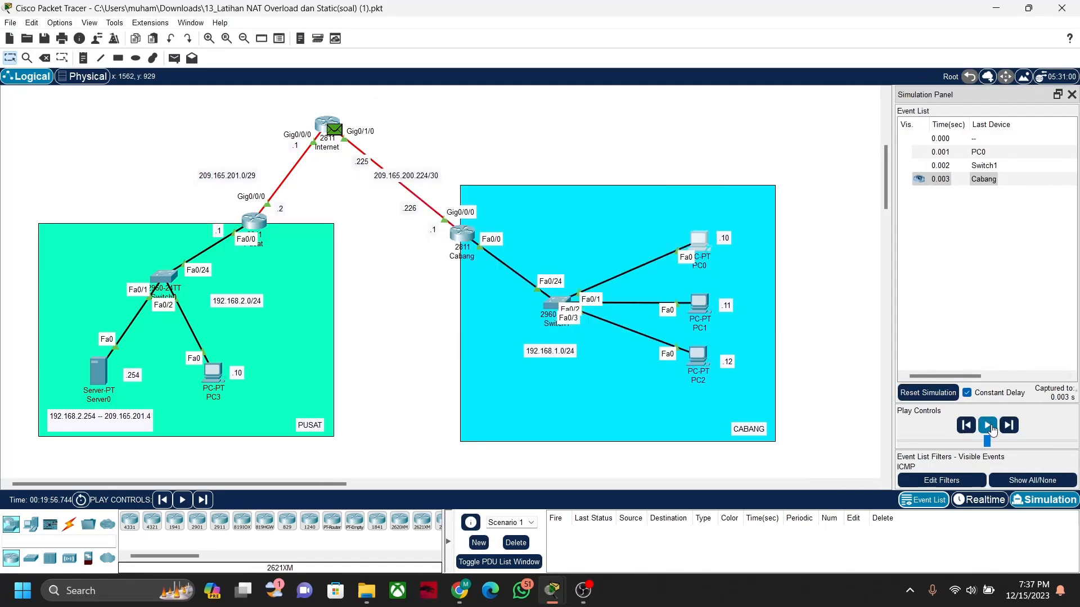
# - Advance the packet to the Pusat router and compare the IP addresses in its inbound and outbound PDU details
pyautogui.click(1009, 426)
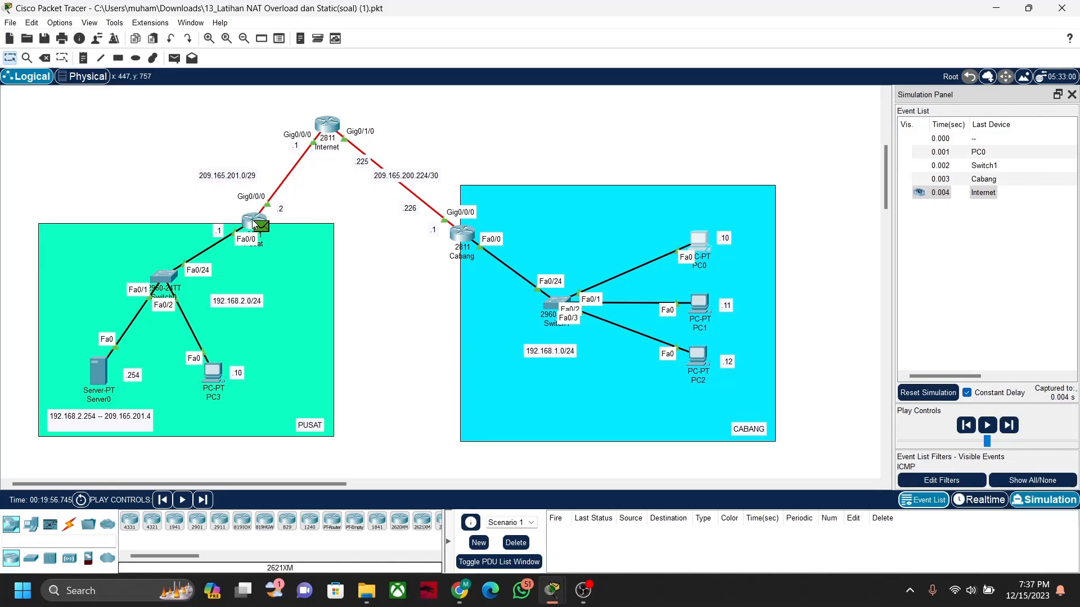
pyautogui.click(260, 228)
pyautogui.click(471, 135)
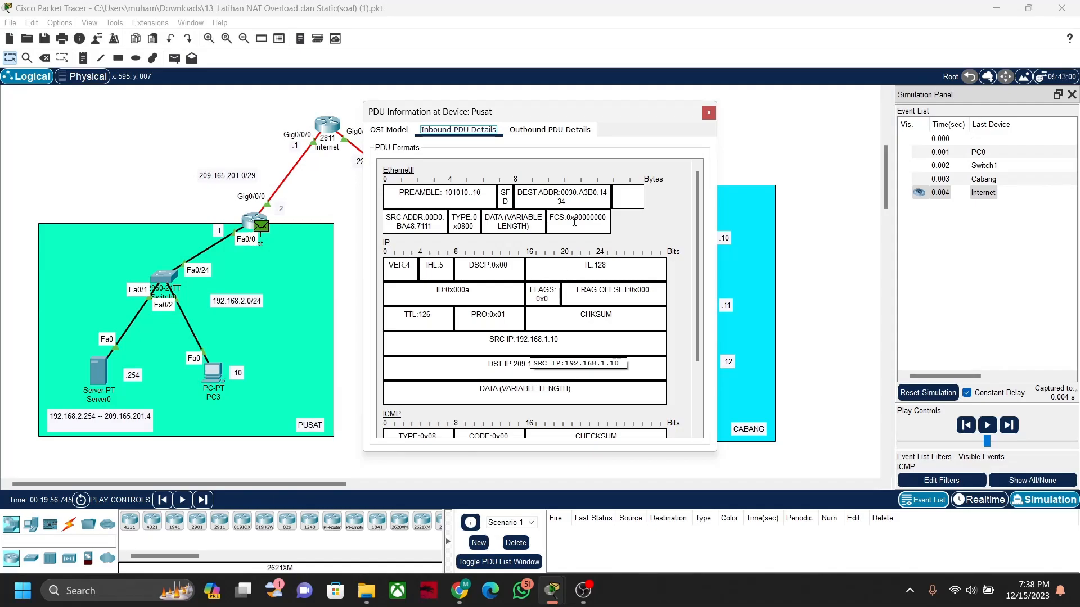
pyautogui.click(569, 133)
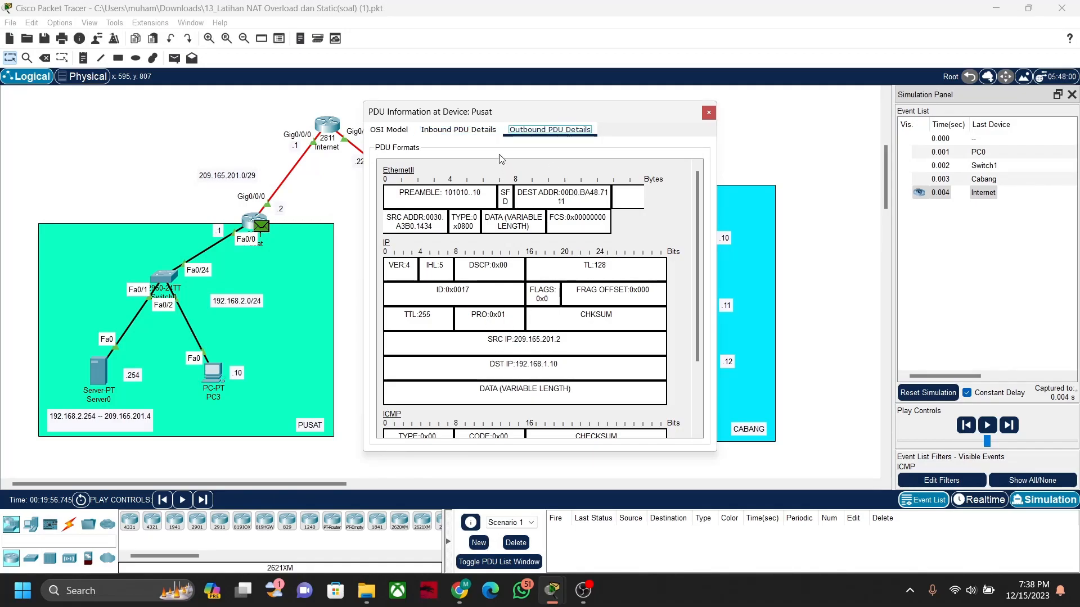
pyautogui.click(489, 134)
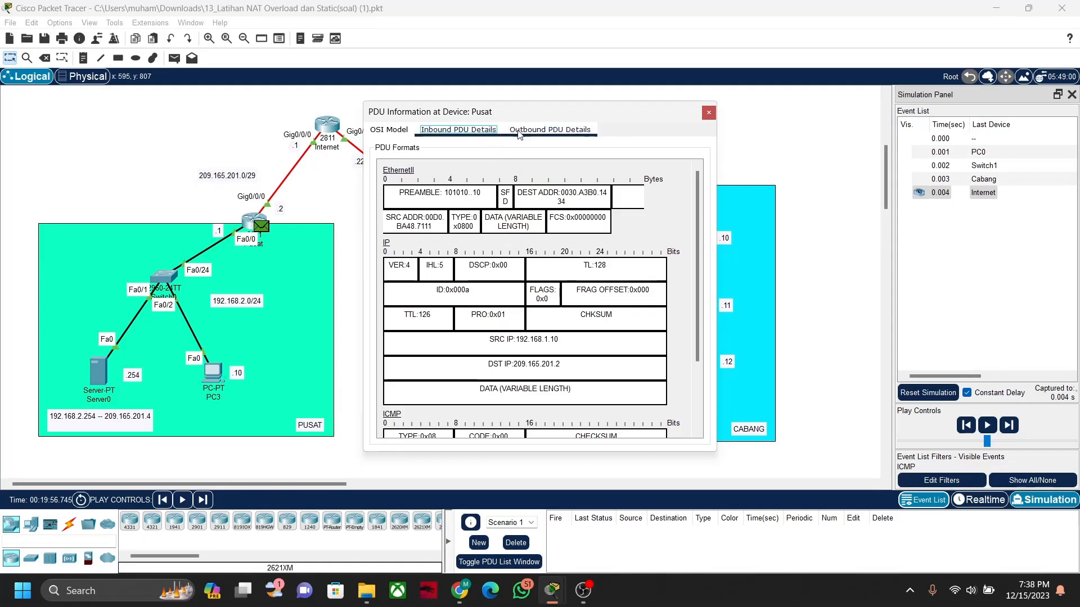
pyautogui.click(519, 133)
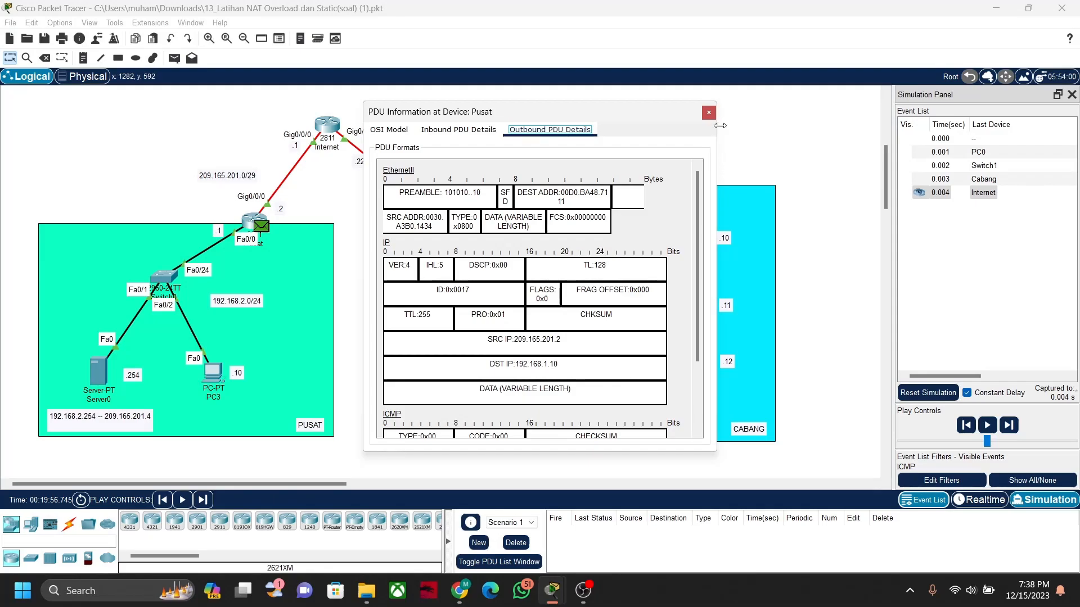
pyautogui.click(708, 113)
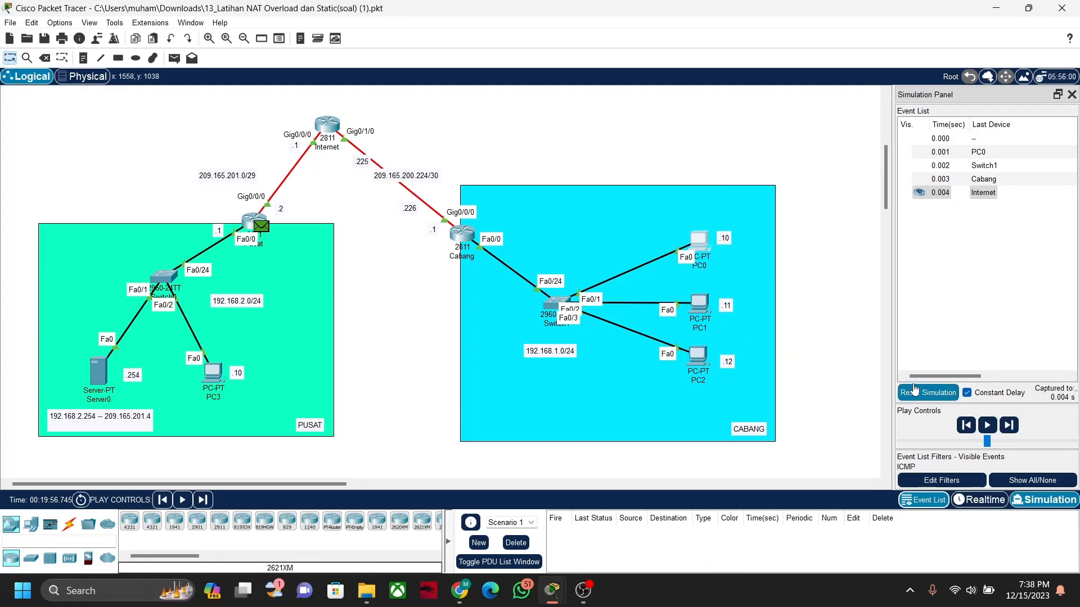
# - Advance Pusat's echo reply one hop to the Internet router and examine its inbound PDU details
pyautogui.click(1010, 429)
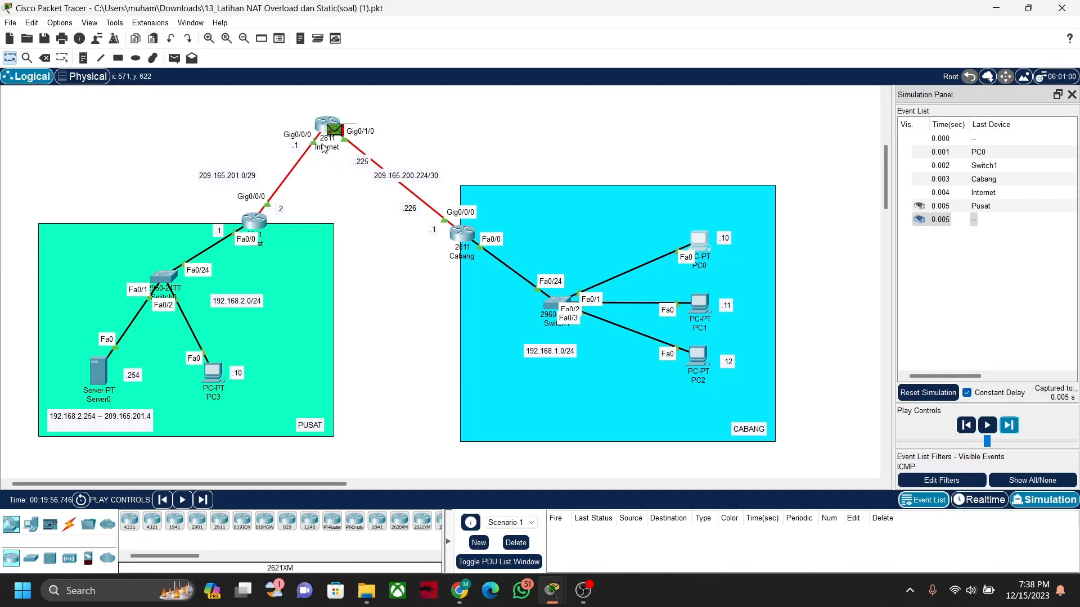
pyautogui.click(335, 130)
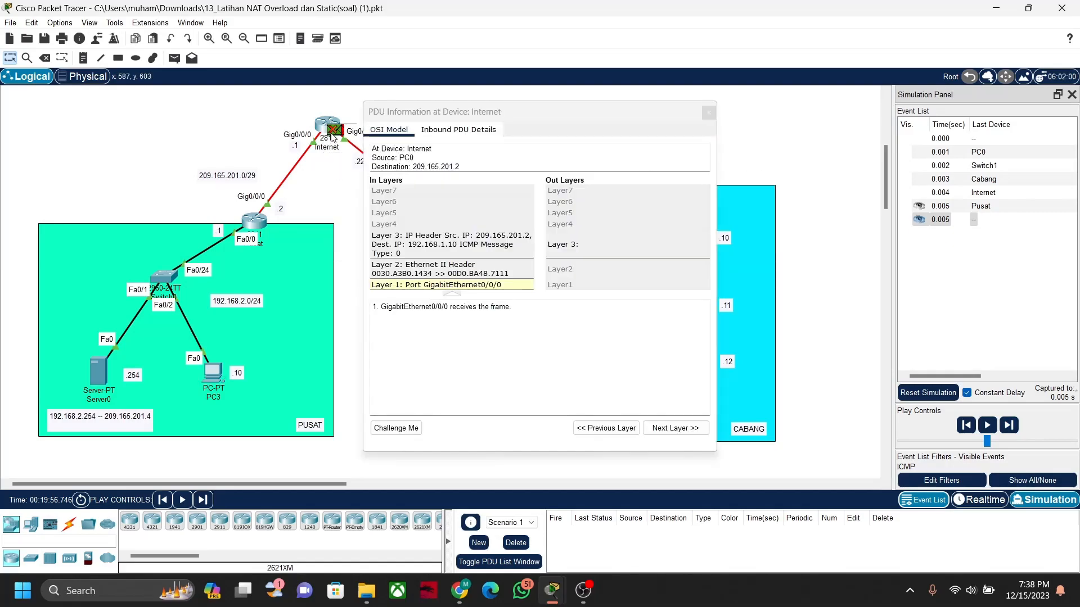
pyautogui.click(453, 131)
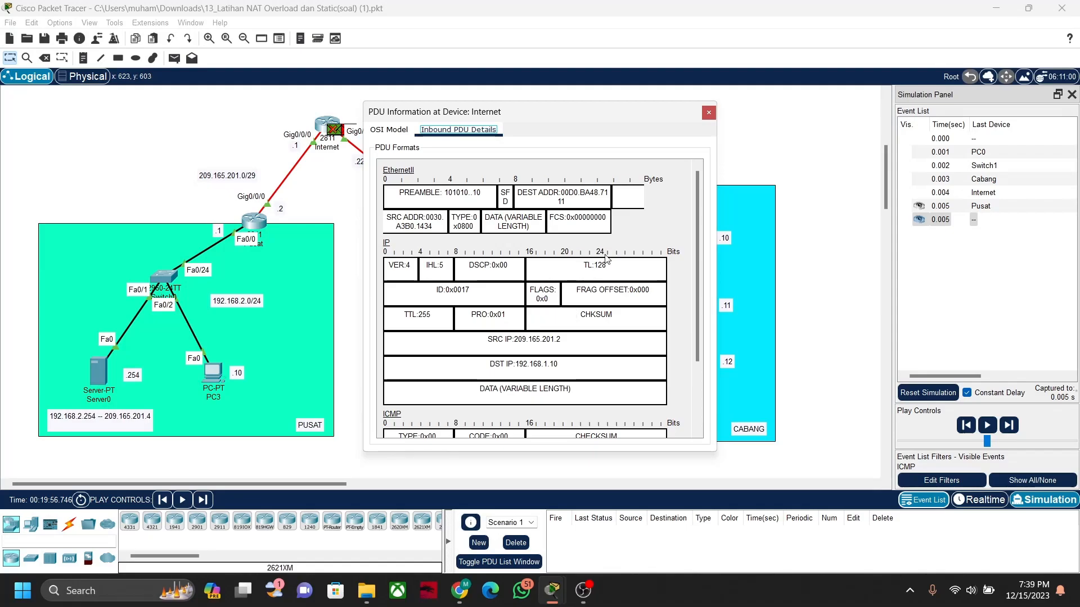
pyautogui.click(709, 112)
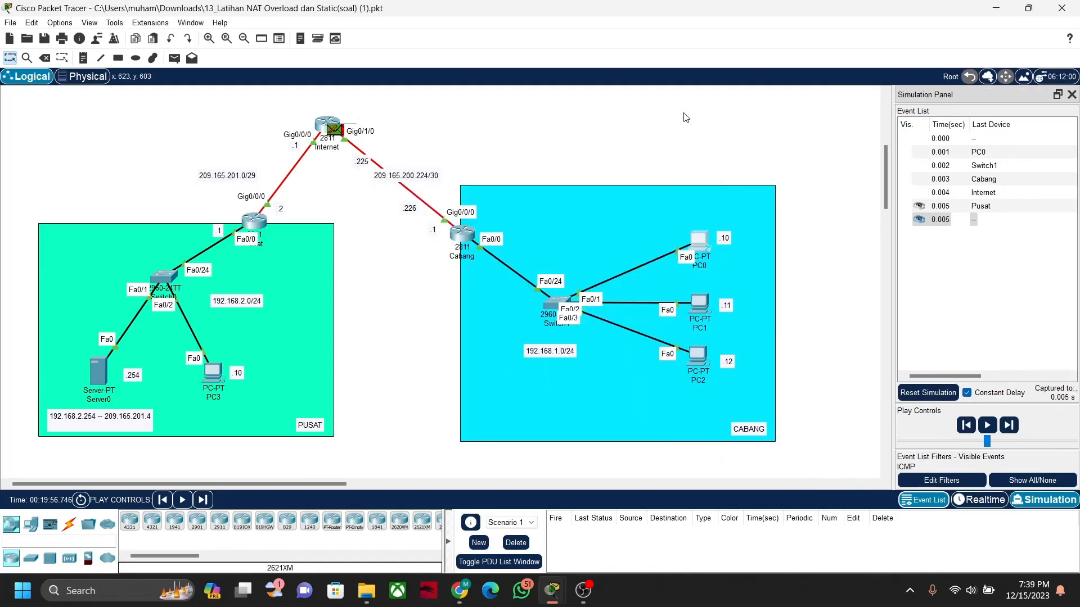
# - Open the Internet router's CLI, enter privileged mode and review its routing table with sh ip route
pyautogui.click(325, 125)
pyautogui.click(472, 109)
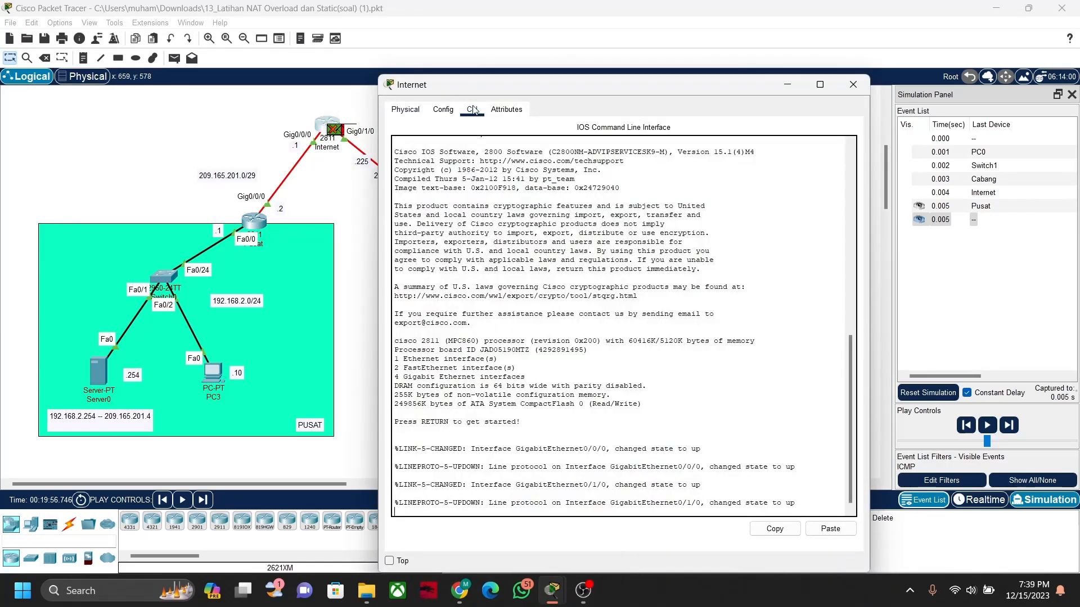
pyautogui.press('Return')
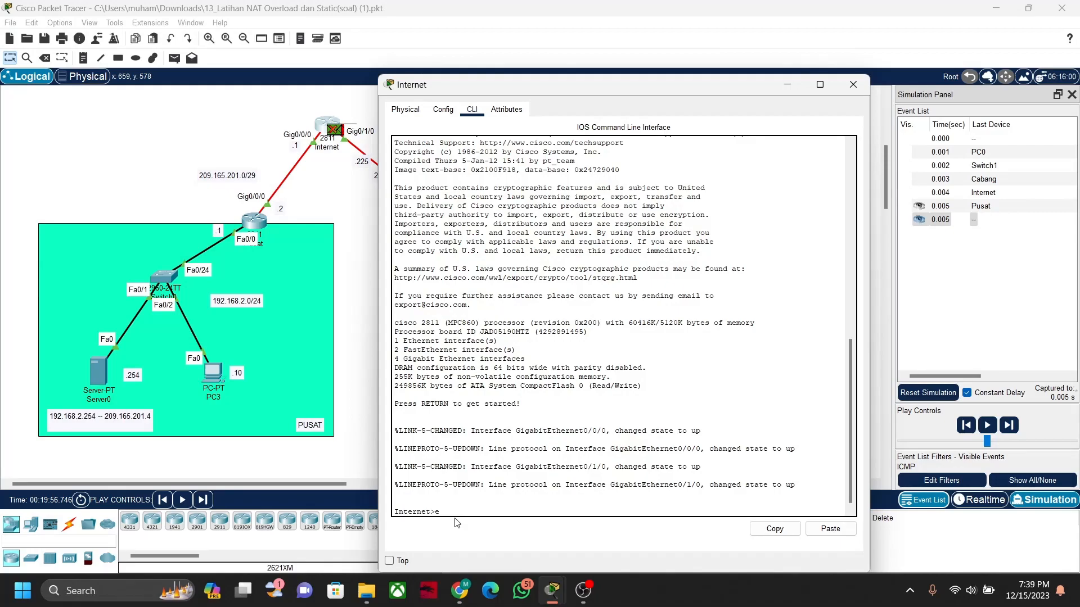
pyautogui.write('en')
pyautogui.press('Return')
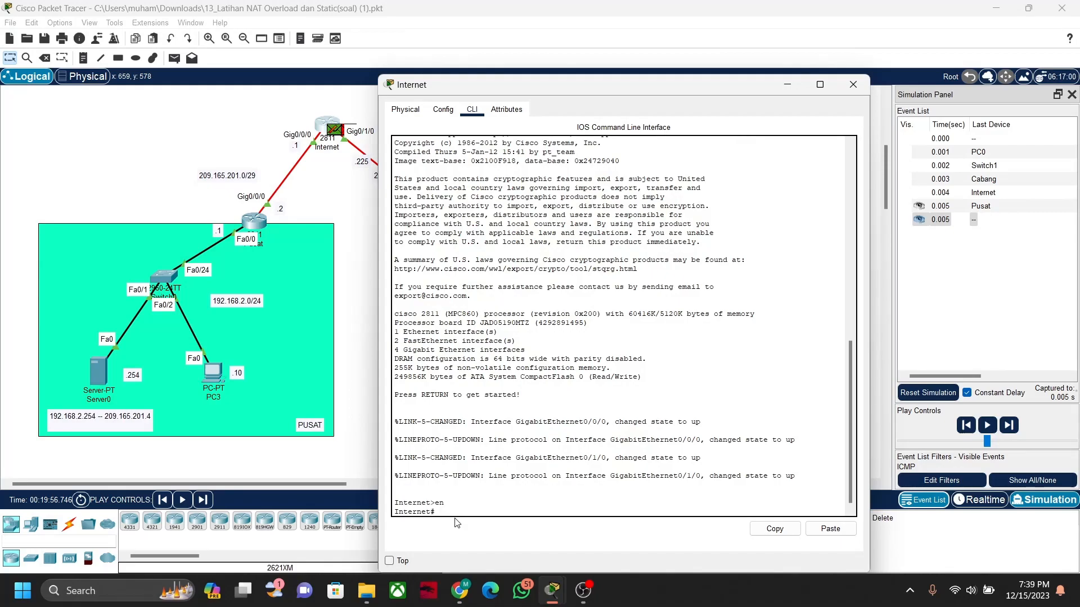
pyautogui.write('sh ip rou')
pyautogui.press('Up')
pyautogui.press('BackSpace')
pyautogui.press('BackSpace')
pyautogui.write('sh ip route')
pyautogui.press('Return')
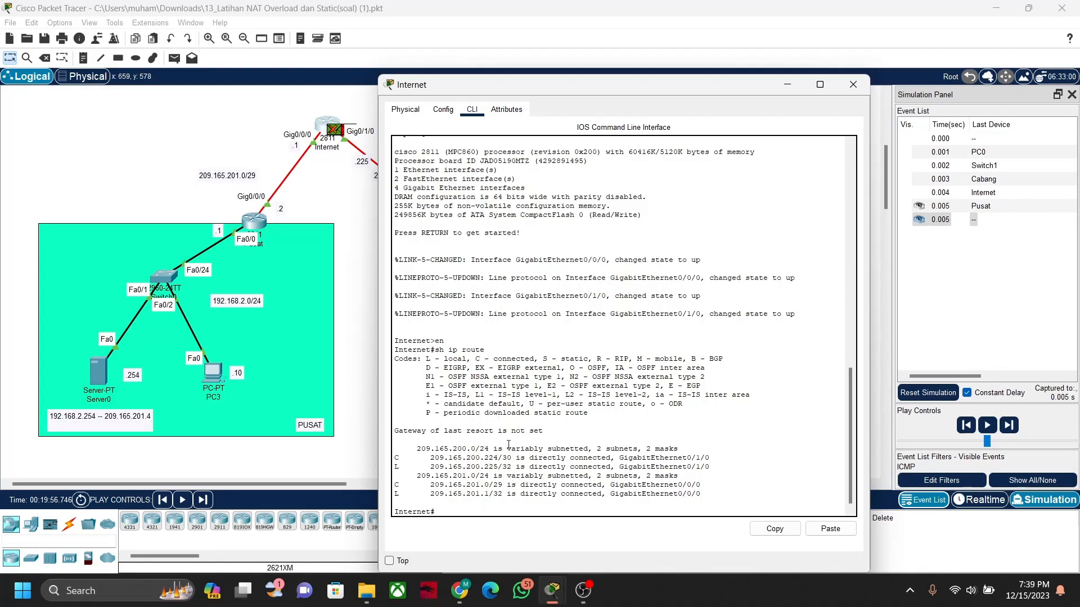
pyautogui.click(787, 88)
# - Run the pending ping in Realtime mode, check PC0's command prompt and return to Simulation mode
pyautogui.click(701, 242)
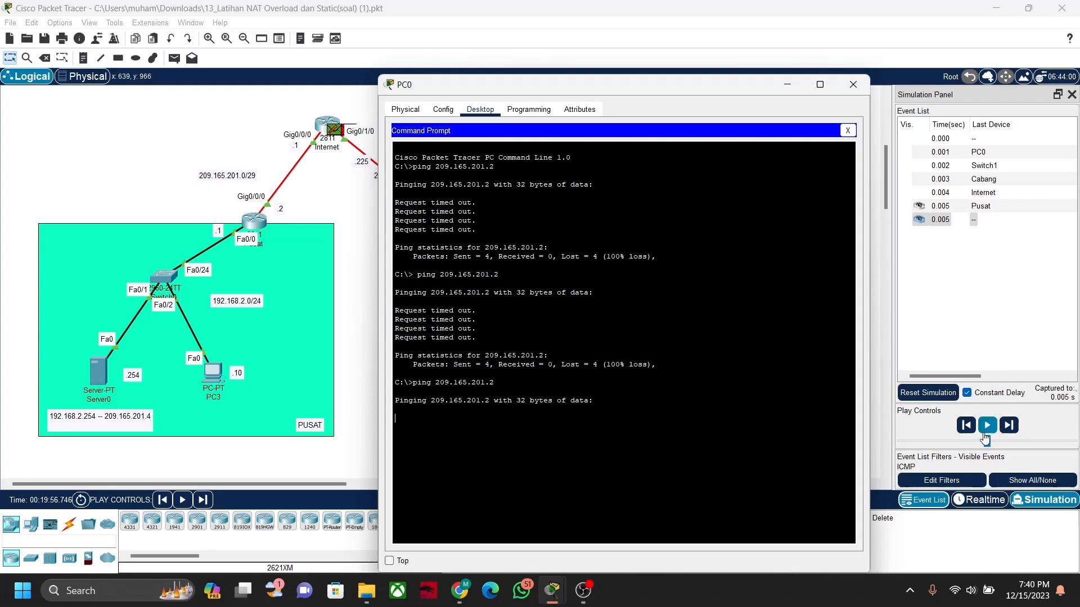
pyautogui.click(941, 480)
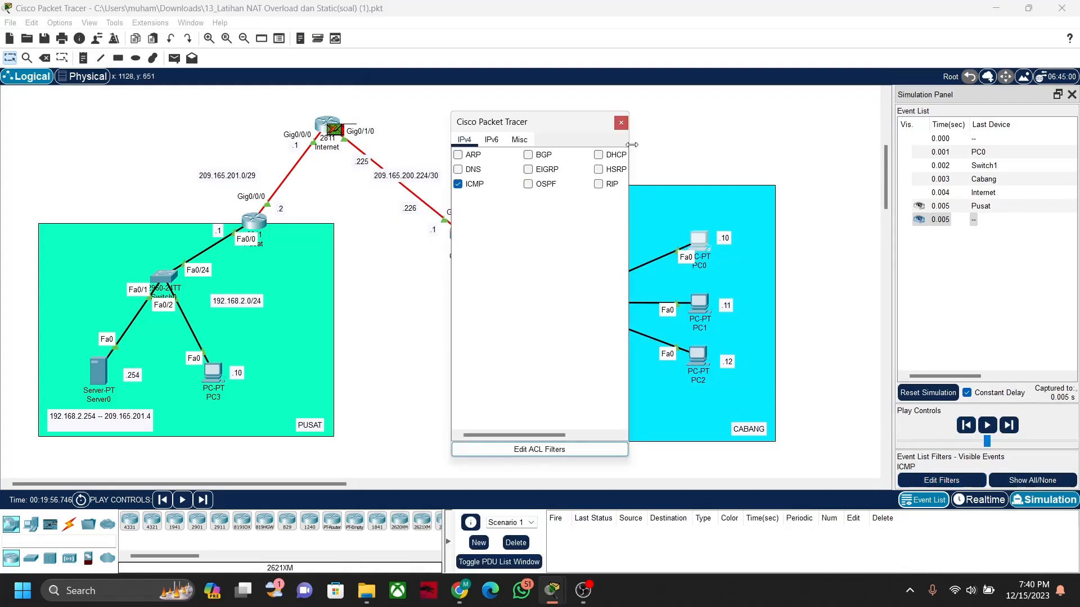
pyautogui.click(621, 123)
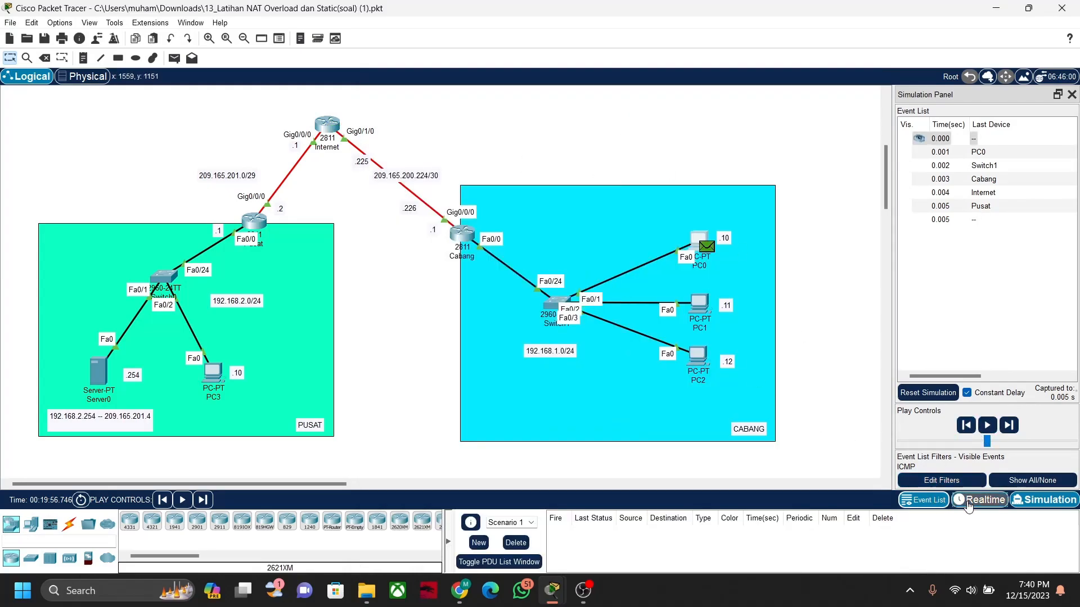
pyautogui.click(969, 500)
pyautogui.click(700, 242)
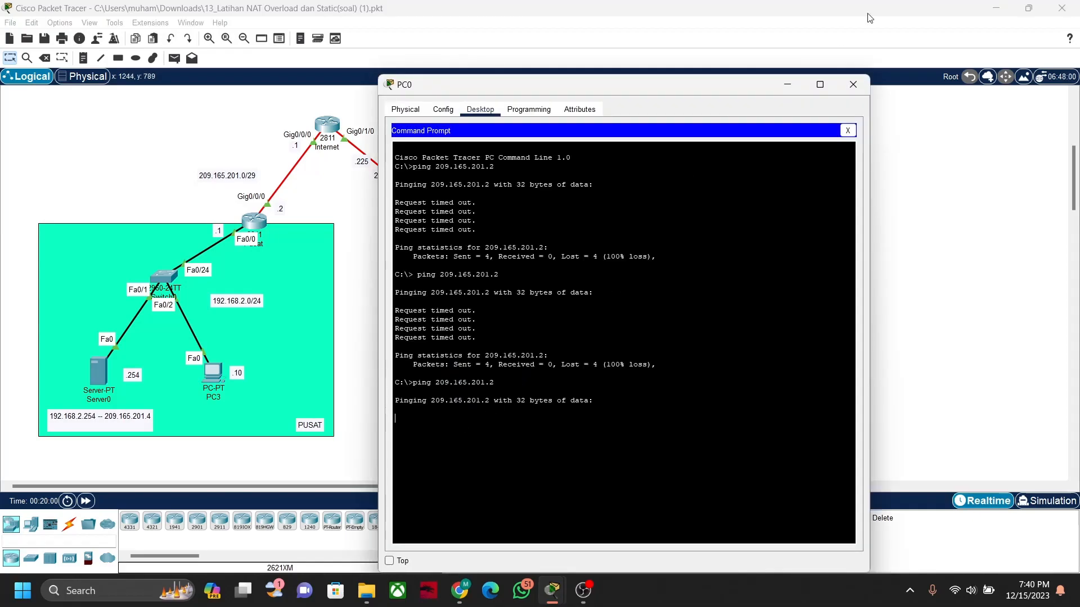
pyautogui.click(933, 175)
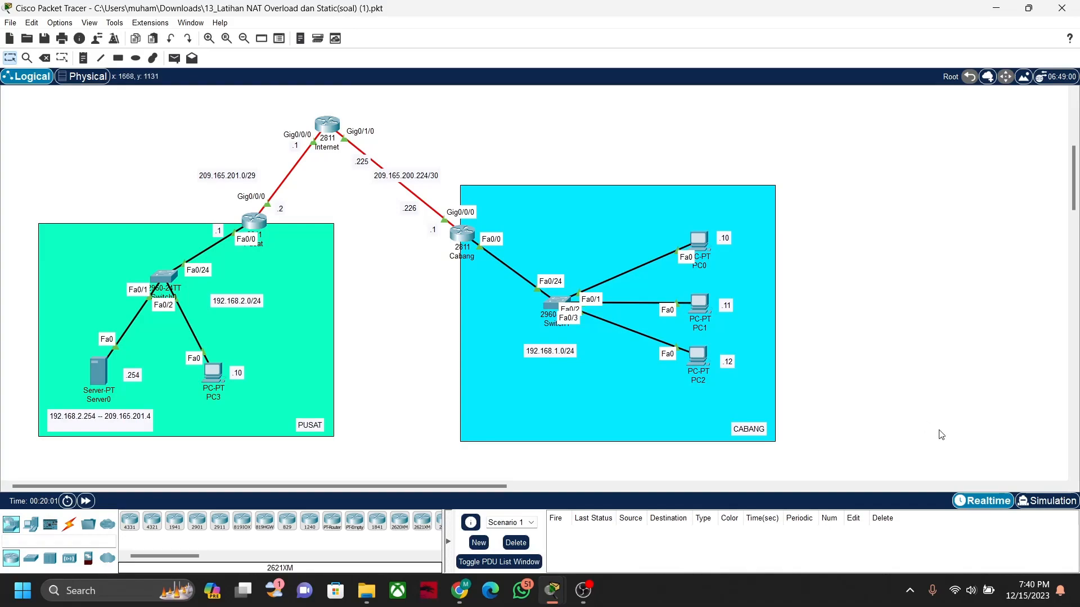
pyautogui.click(1045, 501)
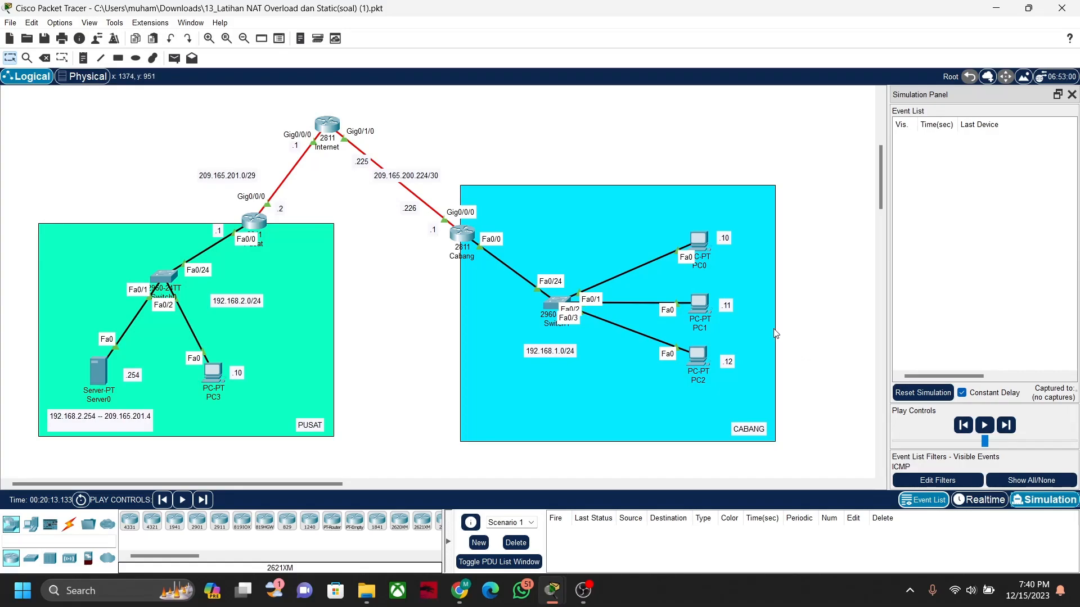
# - Open the Cabang router's CLI, tile the network workspace on half of the screen and minimize the CLI
pyautogui.click(467, 231)
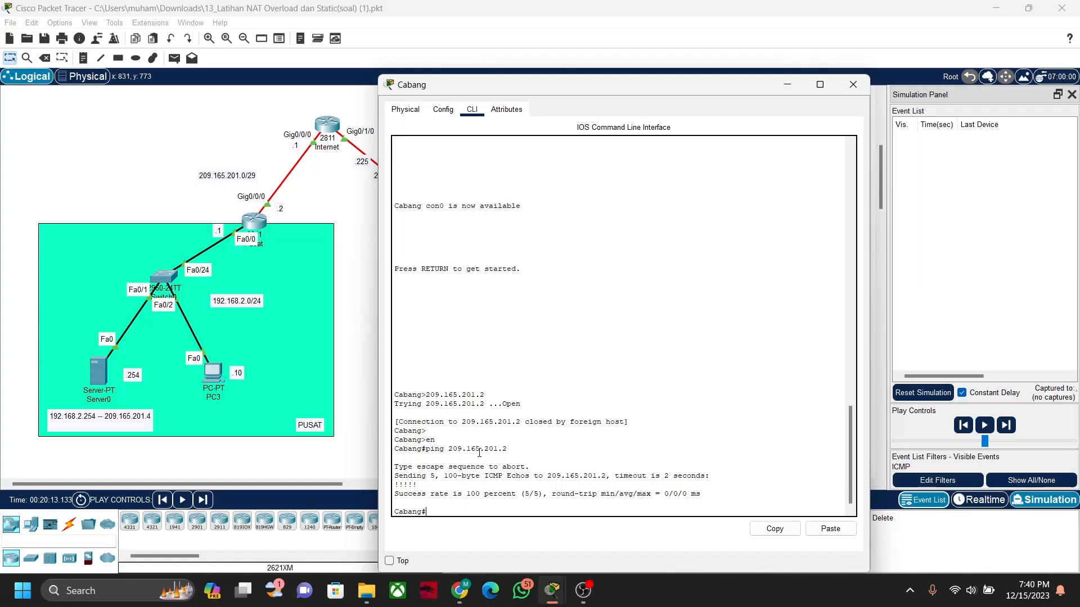
pyautogui.press('super+Left')
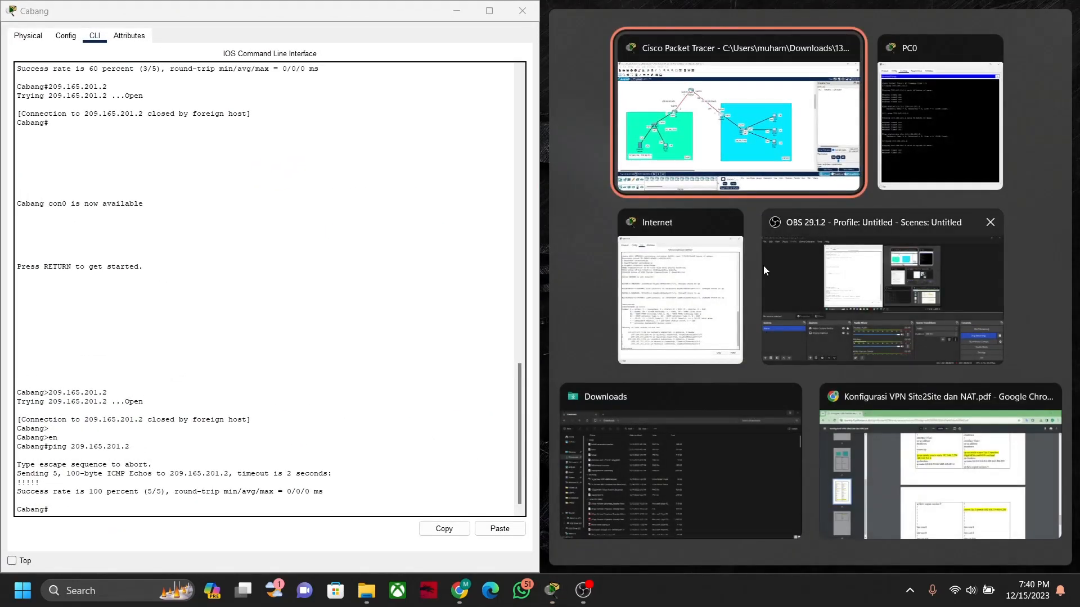
pyautogui.click(765, 180)
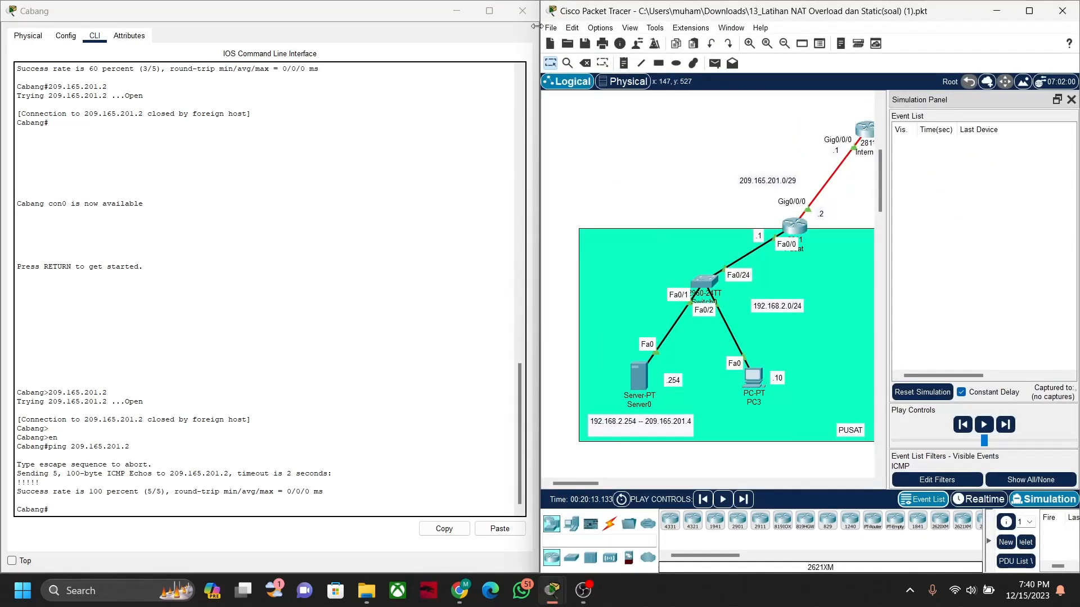
pyautogui.click(464, 11)
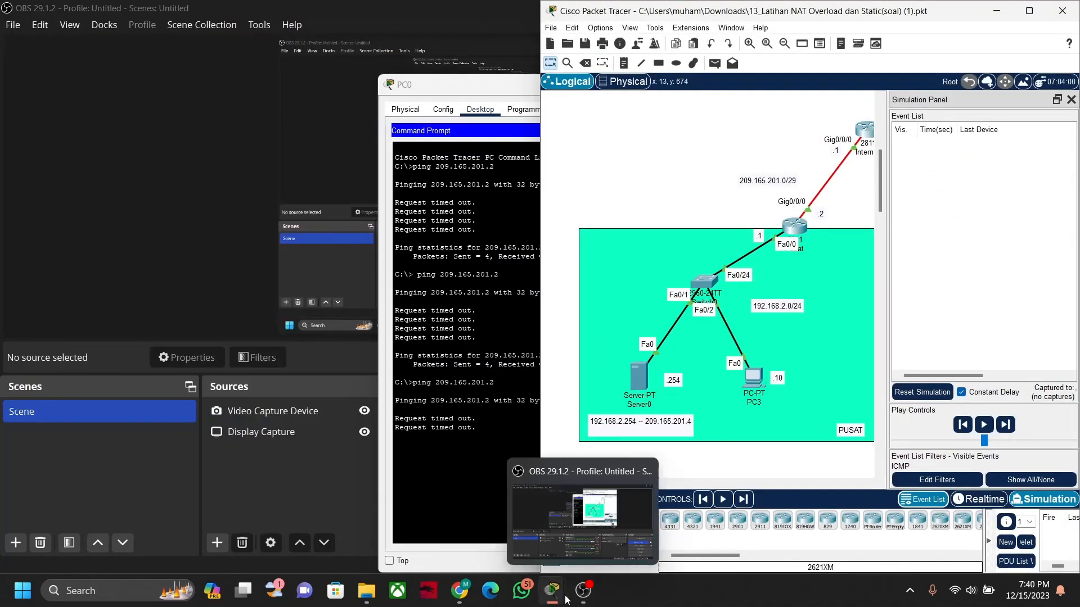
# - Switch to the NAT configuration PDF in Chrome, tile it beside the workspace and find the Cabang access-list 1 line
pyautogui.moveTo(467, 600)
pyautogui.click(475, 515)
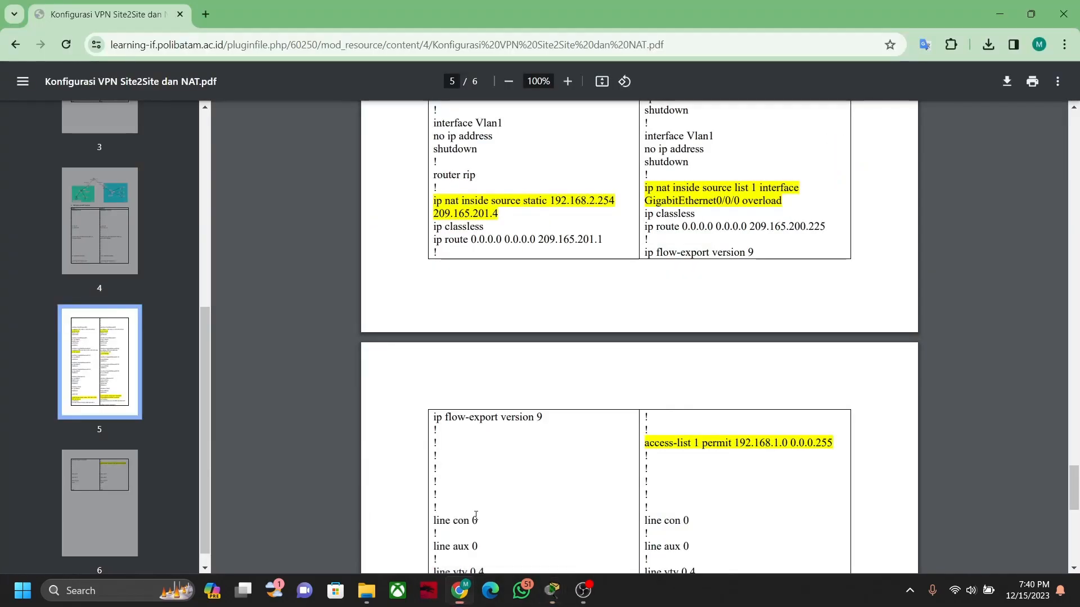
pyautogui.press('super+Down')
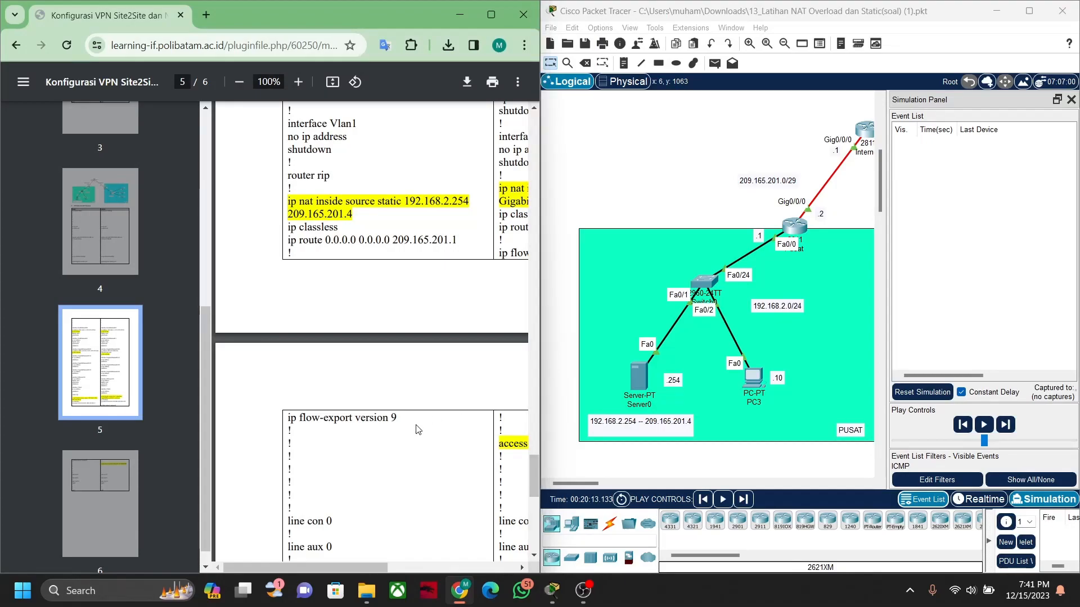
pyautogui.scroll(-1, 416, 432)
pyautogui.hscroll(1, 416, 432)
pyautogui.scroll(-2, 416, 430)
pyautogui.hscroll(2, 416, 429)
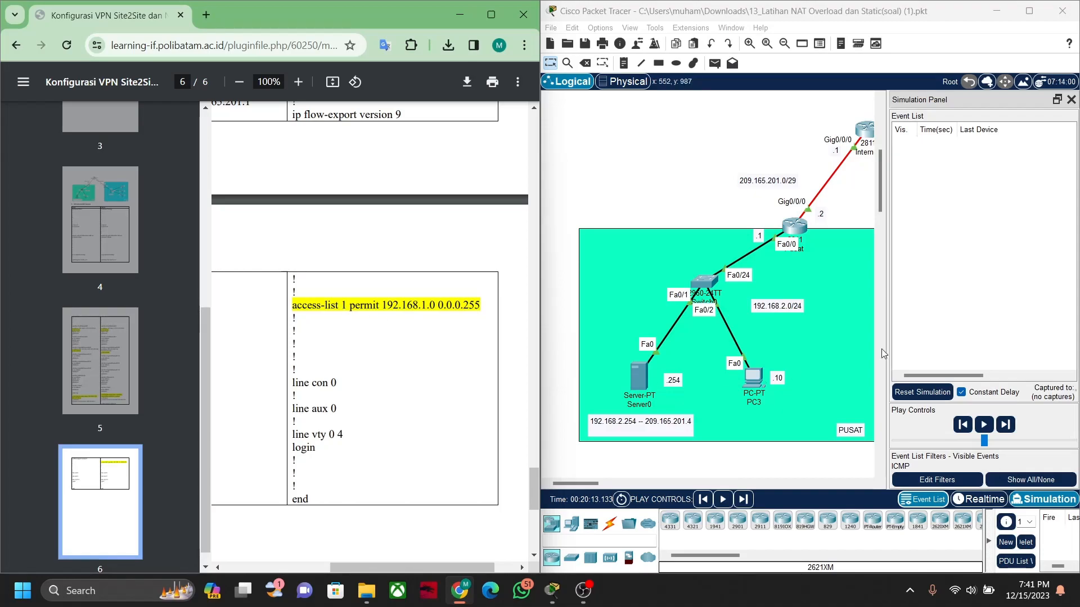
# - Restore the Cabang router's CLI beside the PDF and get a fresh privileged prompt
pyautogui.moveTo(552, 590)
pyautogui.click(685, 518)
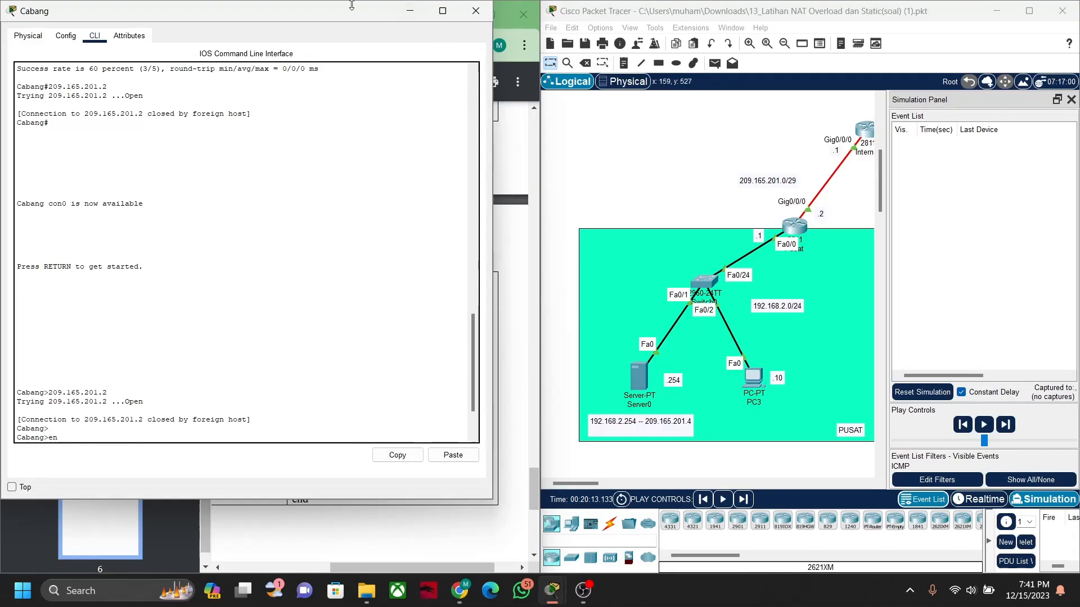
pyautogui.moveTo(348, 14); pyautogui.dragTo(923, 59)
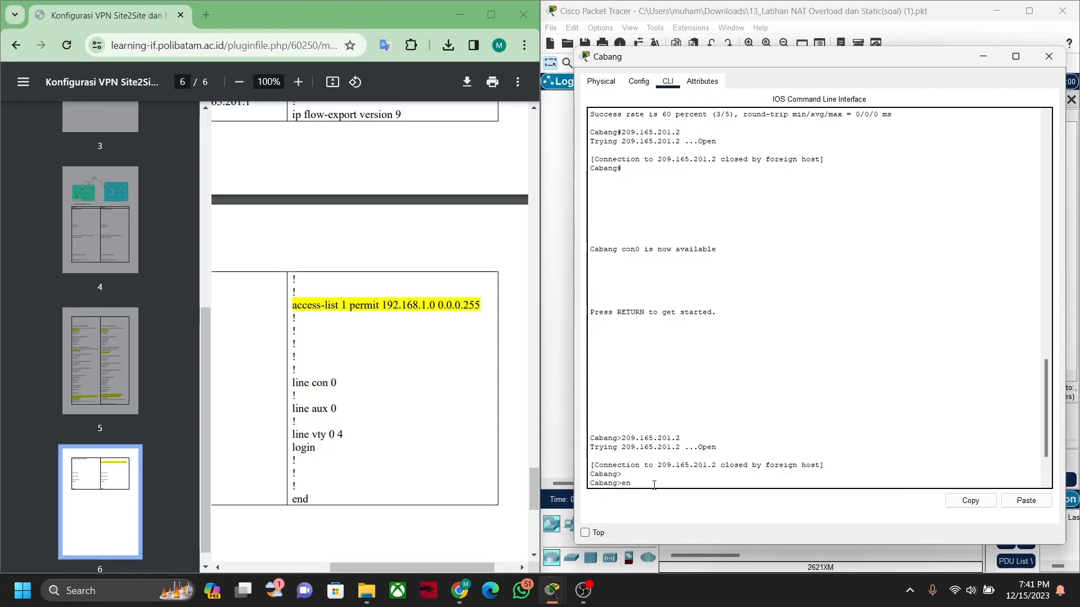
pyautogui.press('Return')
pyautogui.write('ping 209.165.201.2')
pyautogui.press('Return')
pyautogui.press('Return')
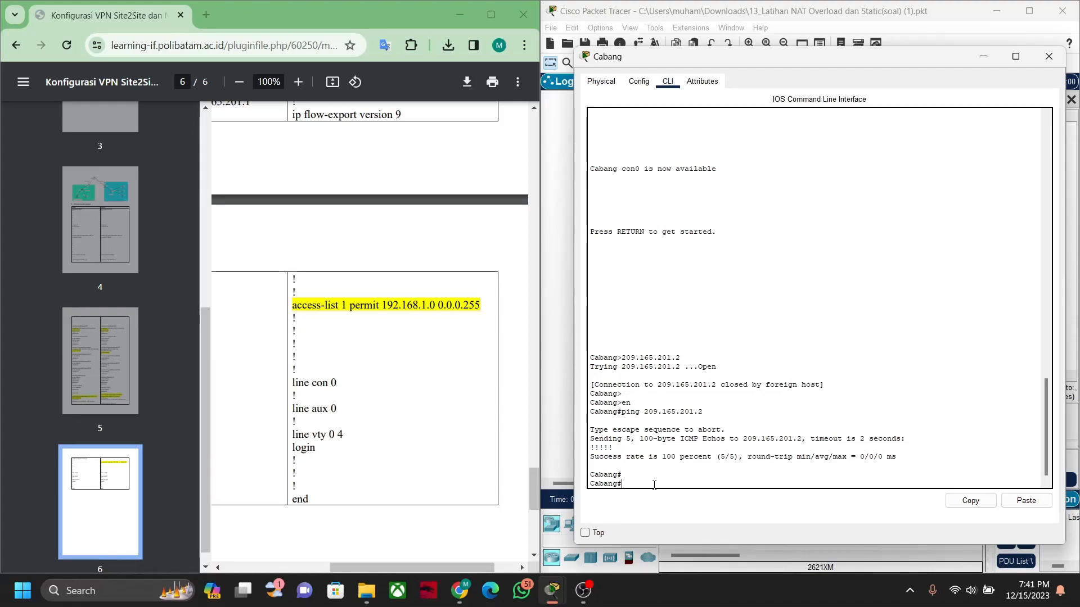
# - Enter global configuration mode on the Cabang router with conf t
pyautogui.write('acc')
pyautogui.press('Tab')
pyautogui.press('BackSpace')
pyautogui.press('BackSpace')
pyautogui.write('conf ')
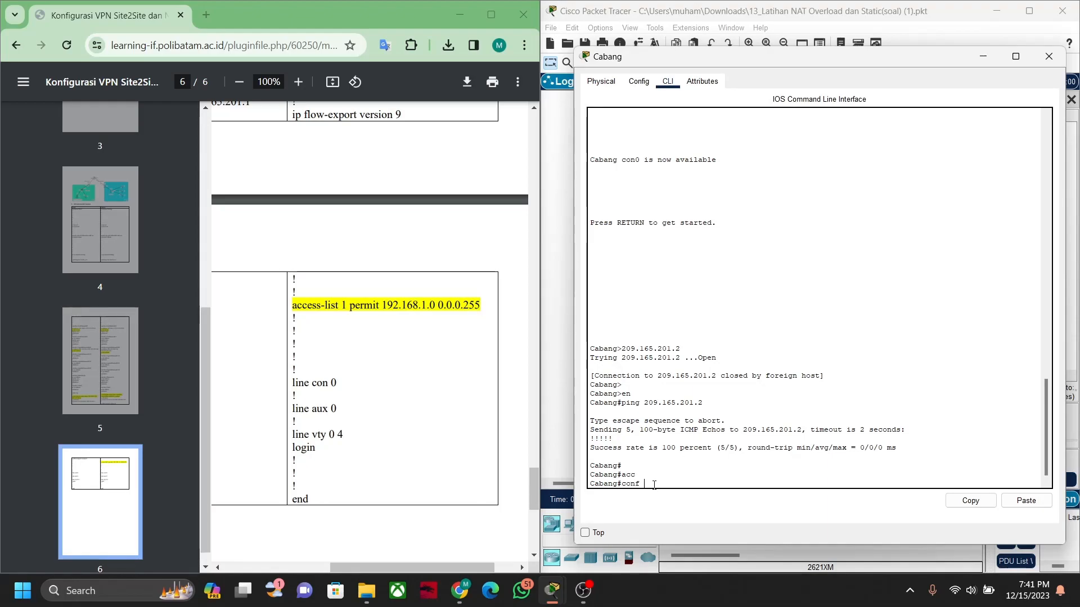
pyautogui.write('t')
pyautogui.press('Return')
# - Create access-list 1 on the Cabang router to permit 192.168.1.0 with wildcard 0.0.0.255
pyautogui.write('acc')
pyautogui.press('Tab')
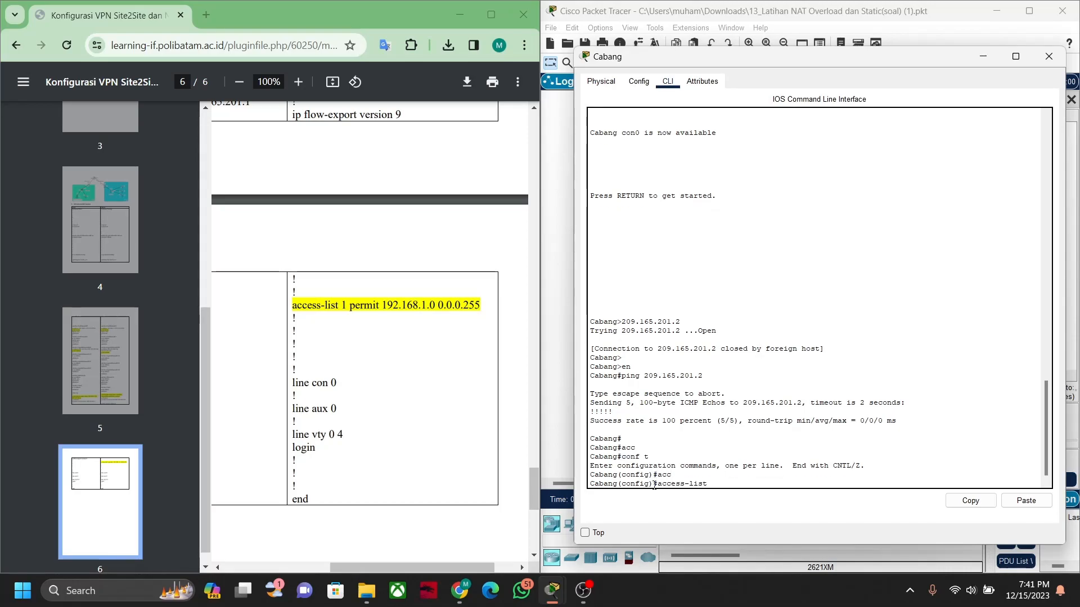
pyautogui.write('1 pe')
pyautogui.press('Tab')
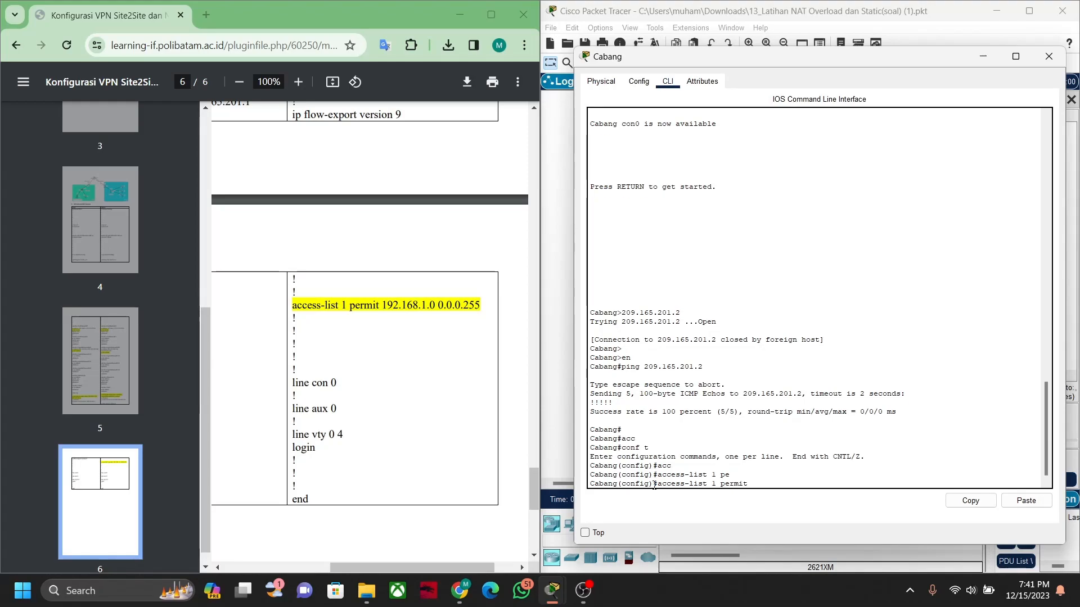
pyautogui.write('192')
pyautogui.write('.168.1.0 0.0.0.255')
pyautogui.press('Return')
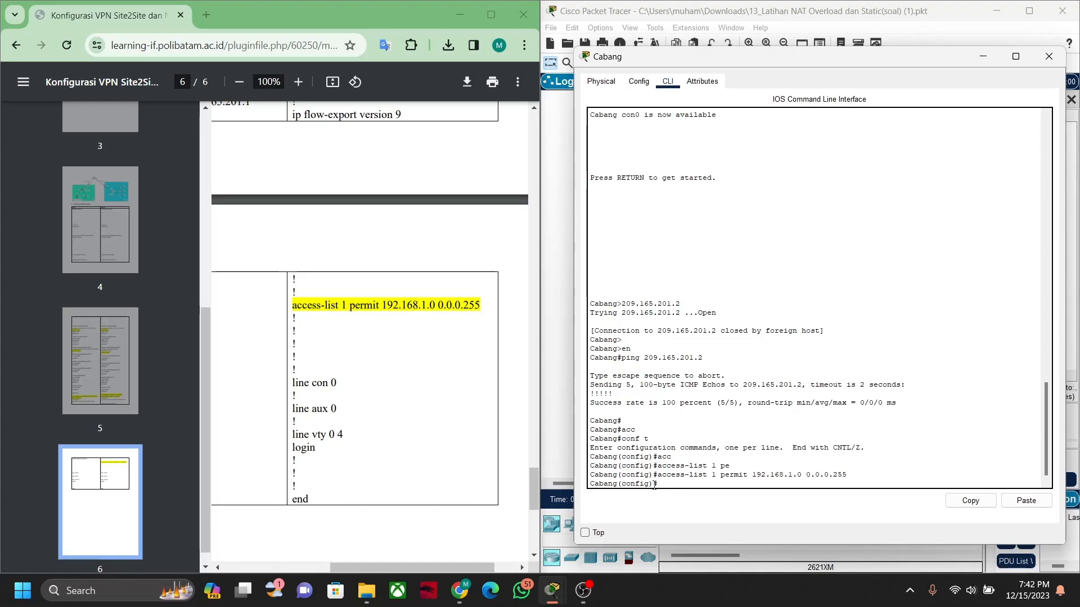
# - Display the Cabang router's full running configuration with do sh run and check the access-list entry
pyautogui.write('do sh run')
pyautogui.press('Return')
pyautogui.press('space')
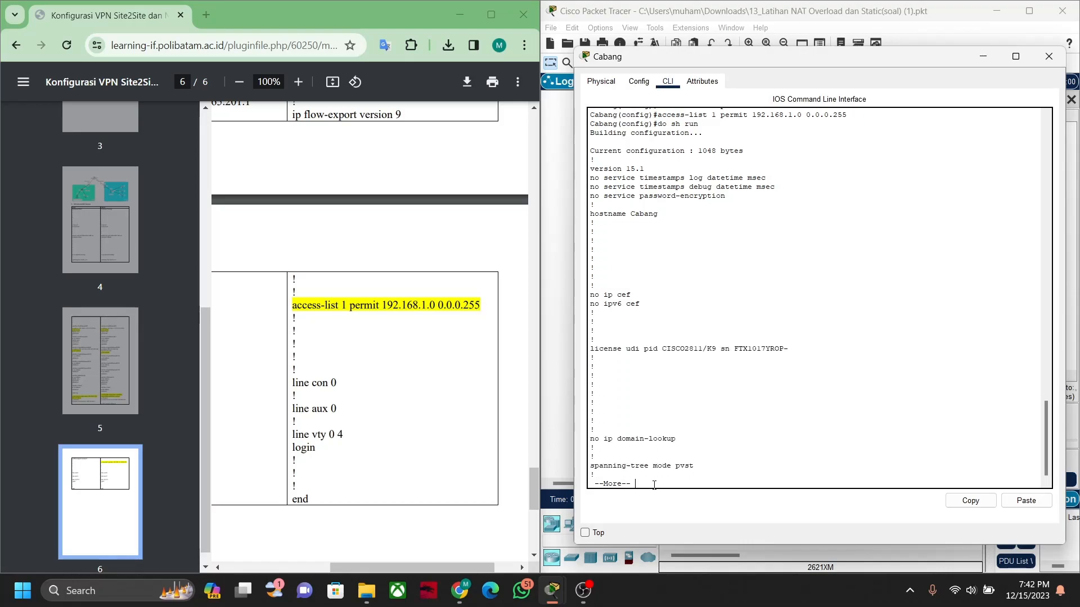
pyautogui.press('Return')
pyautogui.press('Return')
pyautogui.press('Return')
pyautogui.press('Return')
pyautogui.press('Return')
pyautogui.press('Return')
pyautogui.press('Return')
pyautogui.press('Return')
pyautogui.press('Return')
pyautogui.press('Return')
pyautogui.press('Return')
pyautogui.press('Return')
pyautogui.press('Return')
pyautogui.press('Return')
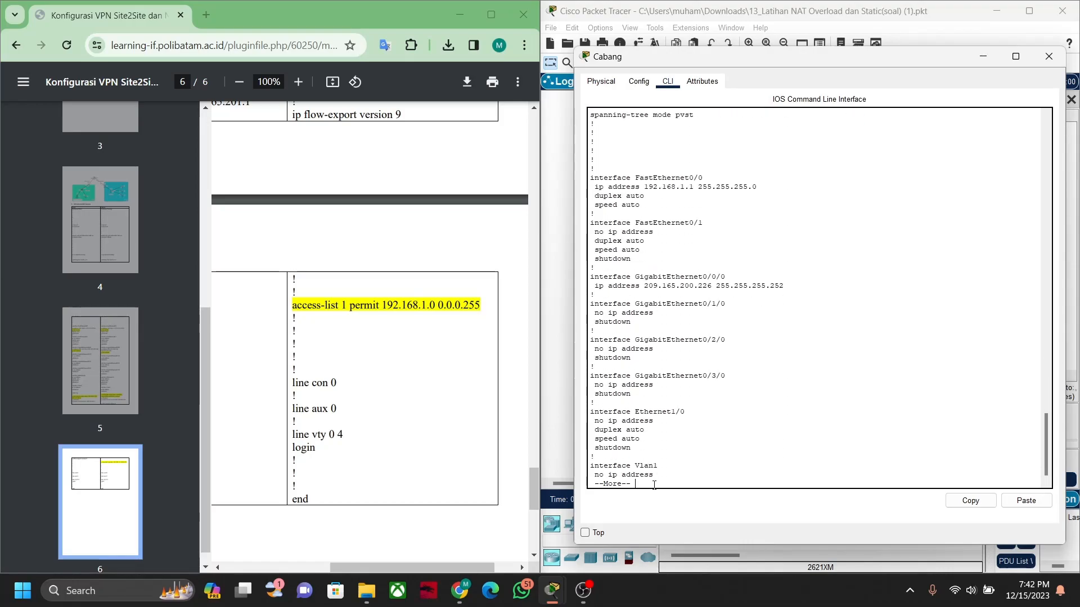
pyautogui.press('Return')
pyautogui.press('Return')
pyautogui.press('Return')
pyautogui.press('Return')
pyautogui.press('Return')
pyautogui.press('Return')
pyautogui.press('Return')
pyautogui.press('Return')
pyautogui.press('Return')
pyautogui.press('Return')
pyautogui.press('Return')
pyautogui.press('Return')
pyautogui.press('Return')
pyautogui.press('Return')
pyautogui.press('Return')
pyautogui.press('Return')
pyautogui.press('Return')
pyautogui.press('Return')
pyautogui.press('Return')
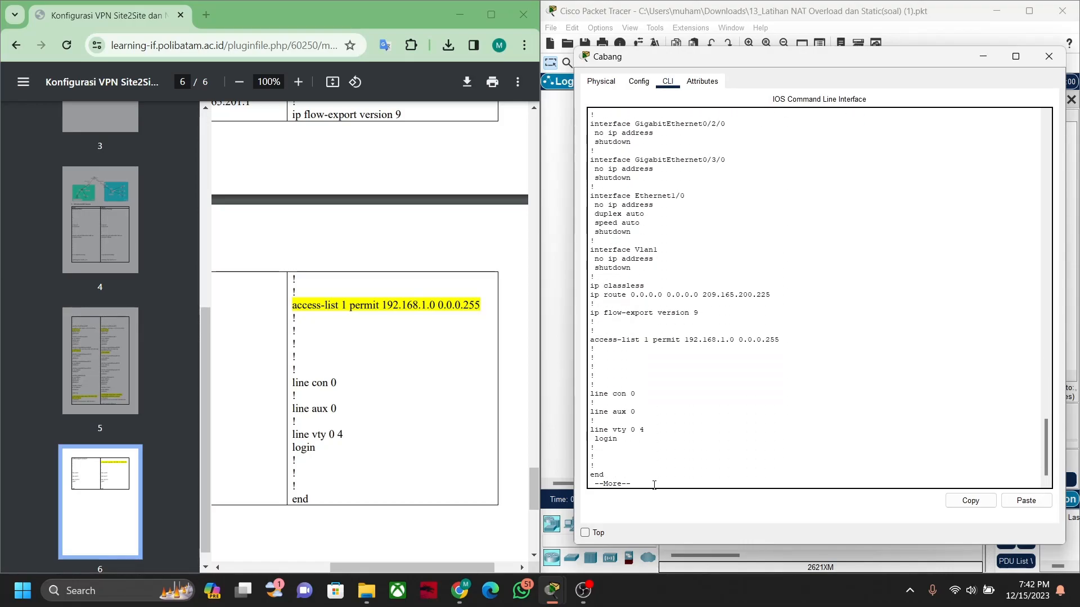
pyautogui.press('Return')
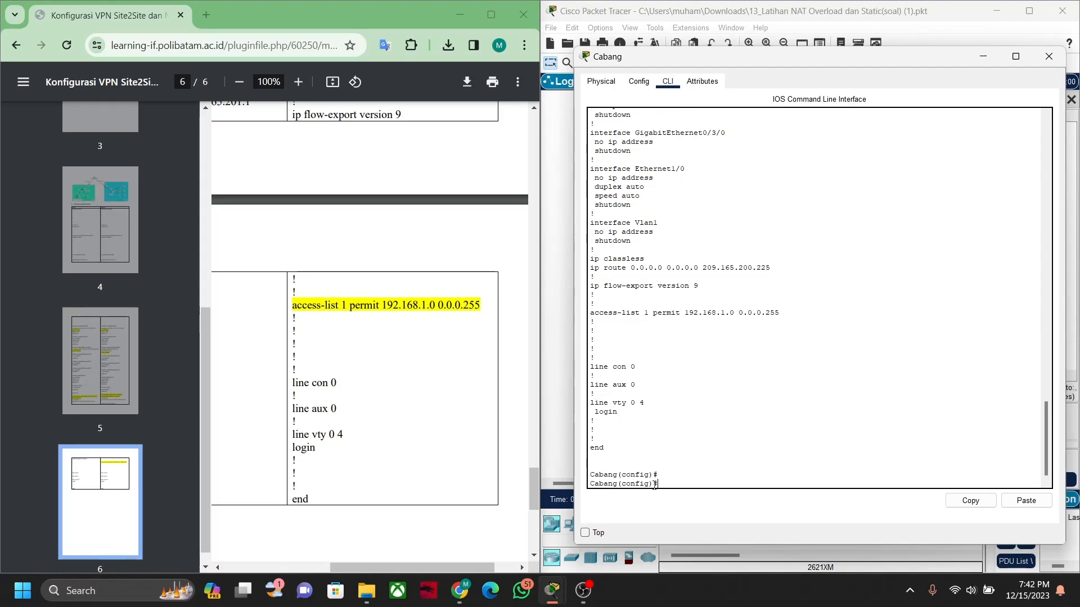
pyautogui.scroll(1, 626, 275)
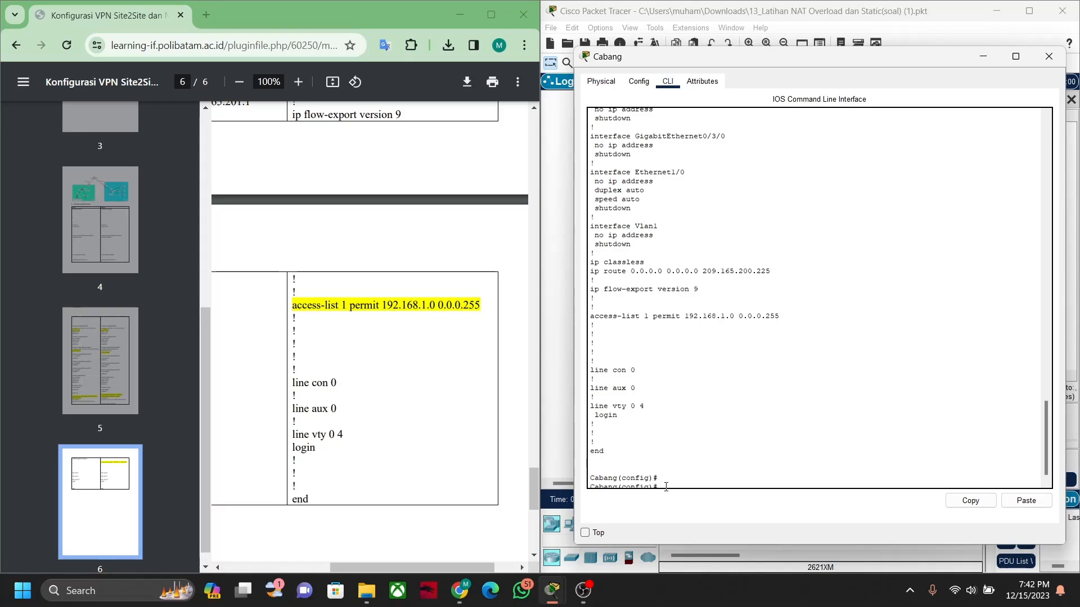
# - Enable NAT overload on the Cabang router with ip nat inside source list 1 interface gigabitEthernet0/0/0 overload
pyautogui.scroll(4, 261, 340)
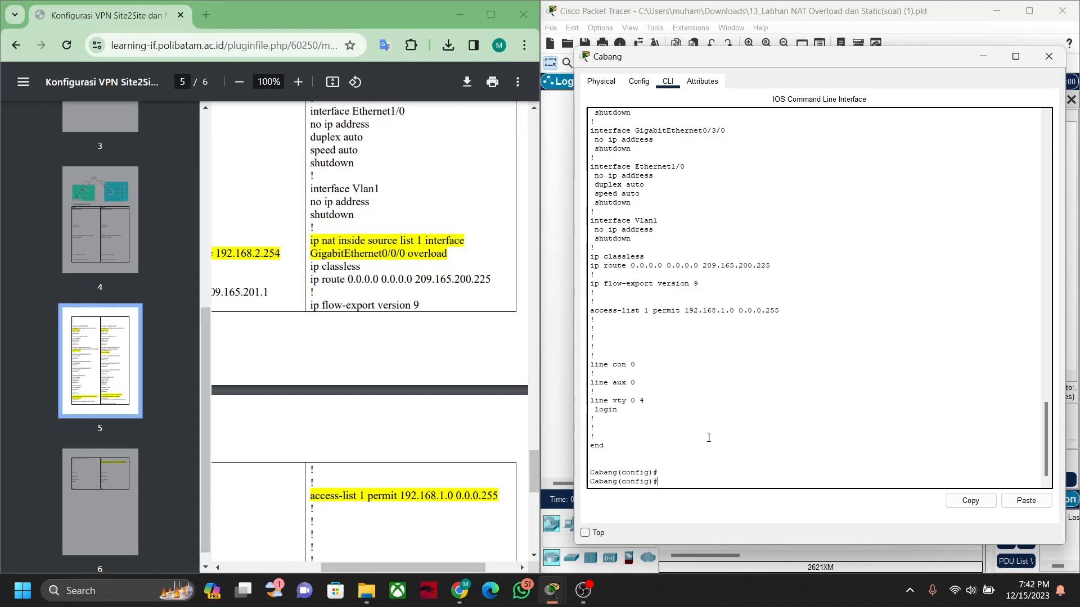
pyautogui.write('ip nat ')
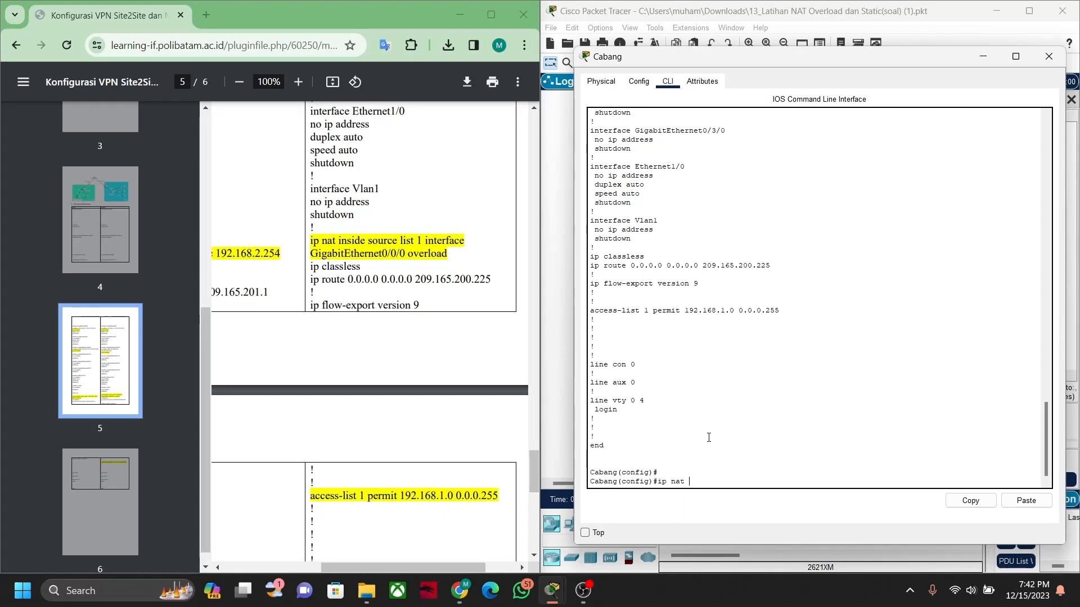
pyautogui.write('ins')
pyautogui.press('Tab')
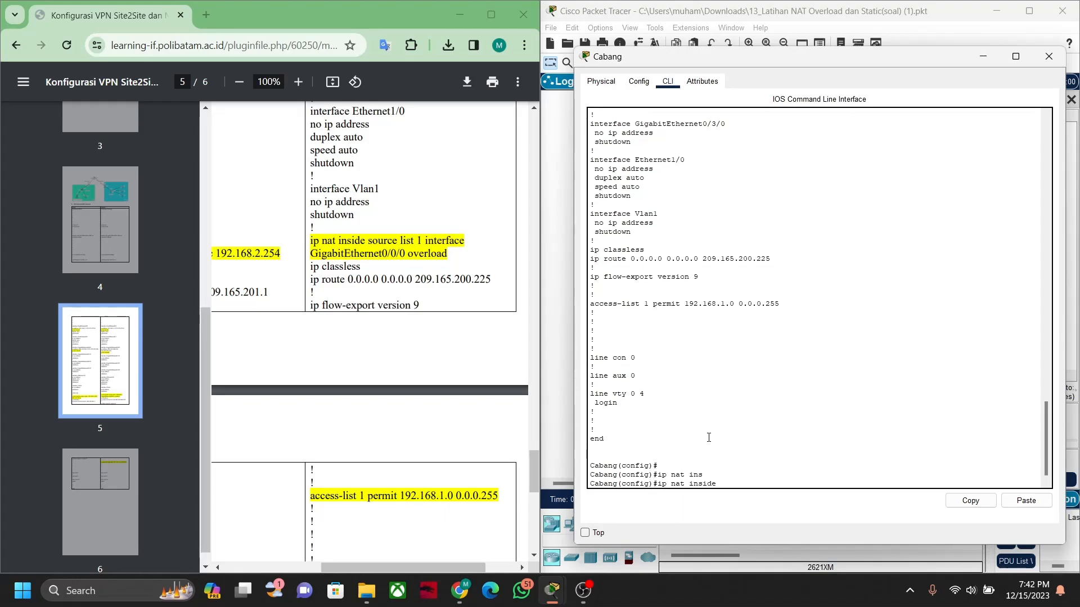
pyautogui.write('sou')
pyautogui.press('Tab')
pyautogui.write('li')
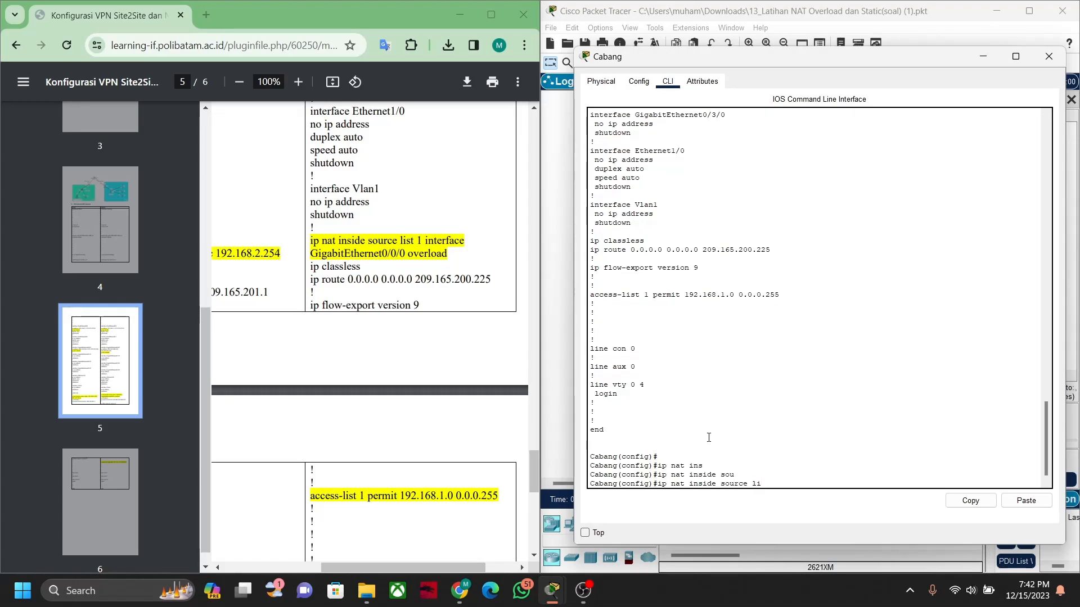
pyautogui.write('s')
pyautogui.press('Tab')
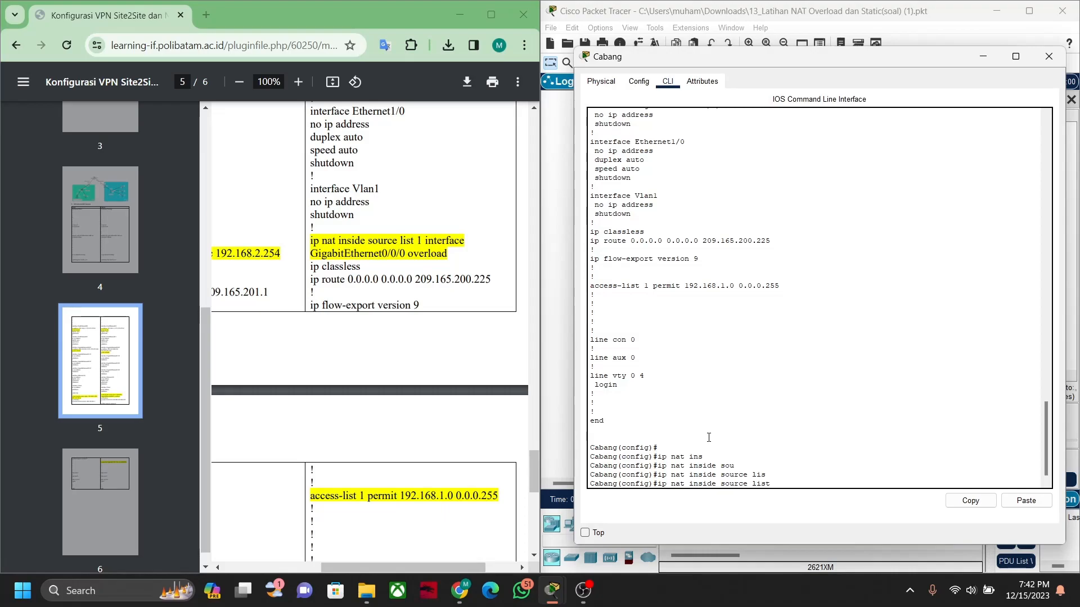
pyautogui.write('1 inter')
pyautogui.press('Tab')
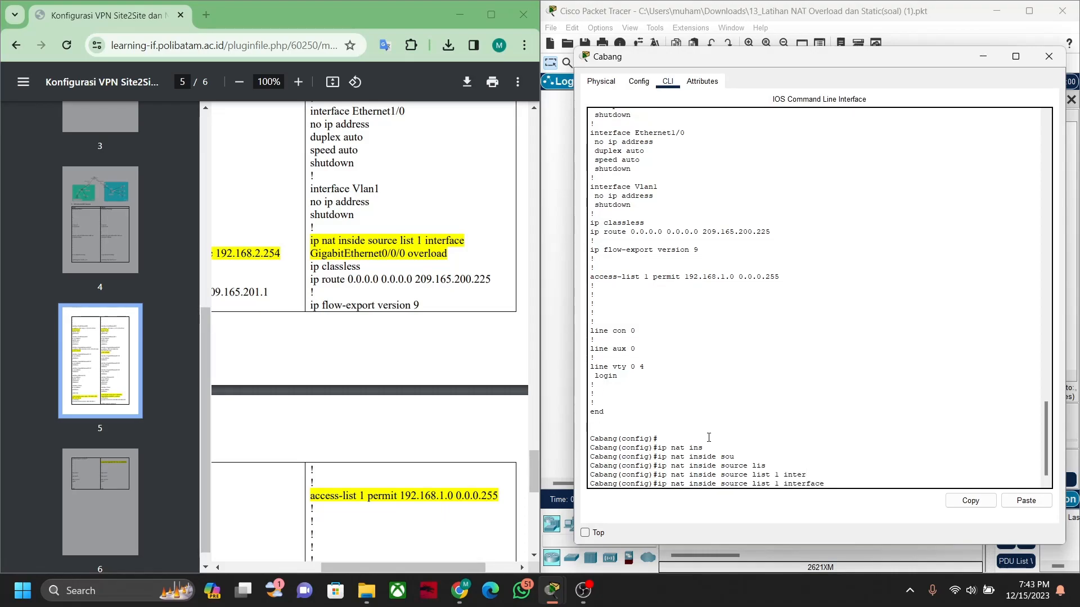
pyautogui.write('giga')
pyautogui.press('Tab')
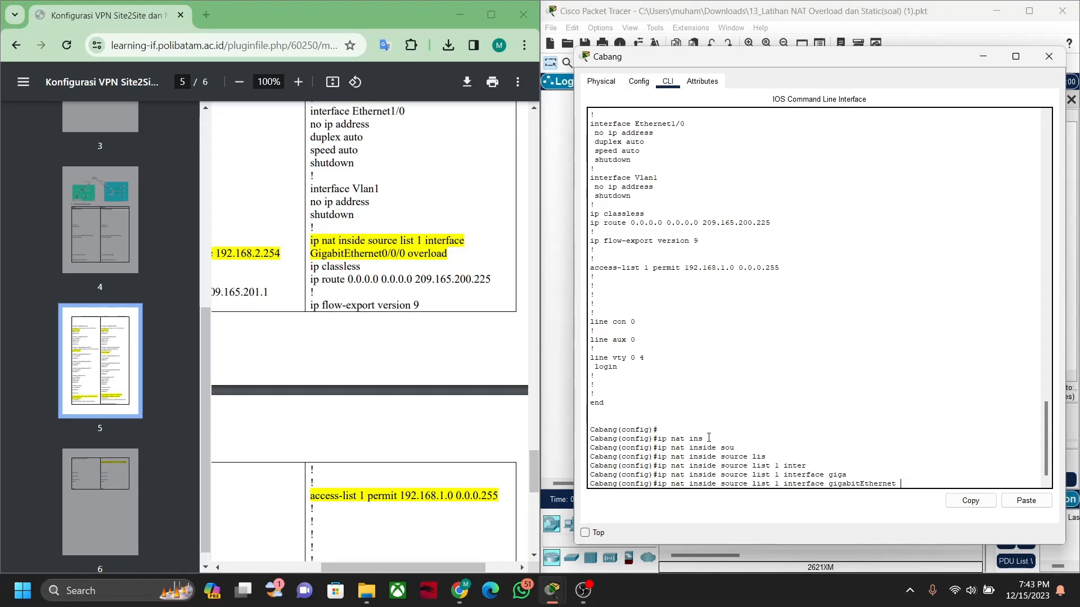
pyautogui.write('0/0/0 over')
pyautogui.press('Tab')
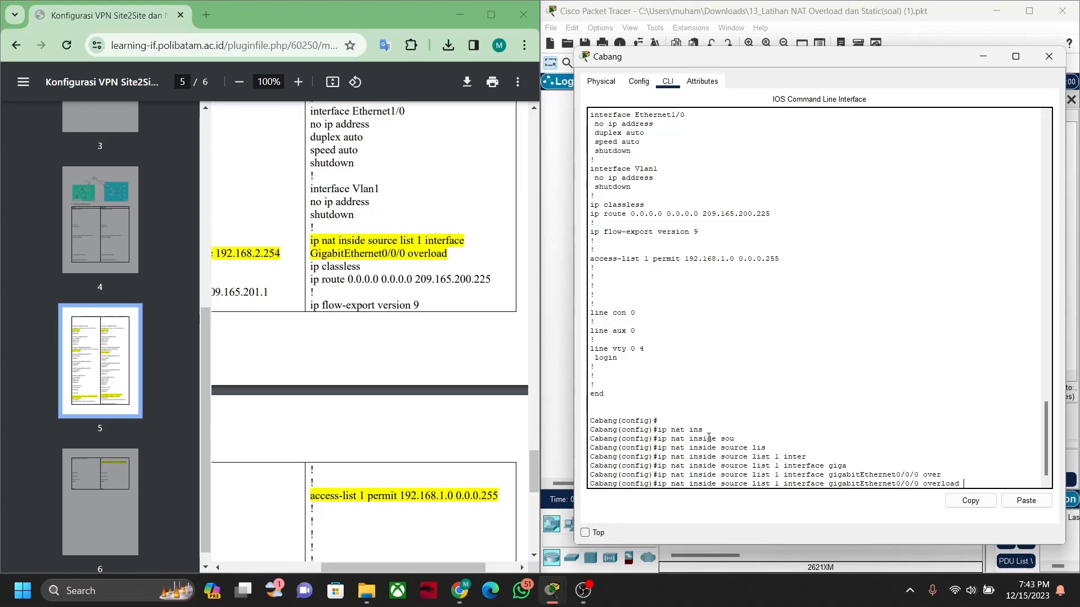
pyautogui.press('Return')
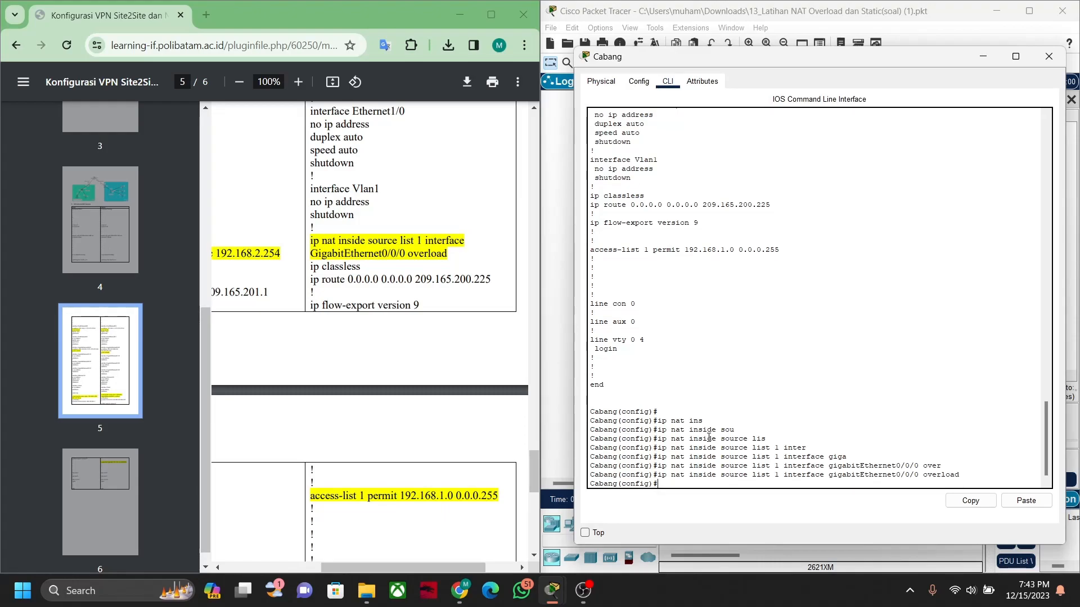
# - Set the Cabang router's interface gi0/0/0 as ip nat outside and return to global configuration mode
pyautogui.write('inter gi0/0')
pyautogui.press('Return')
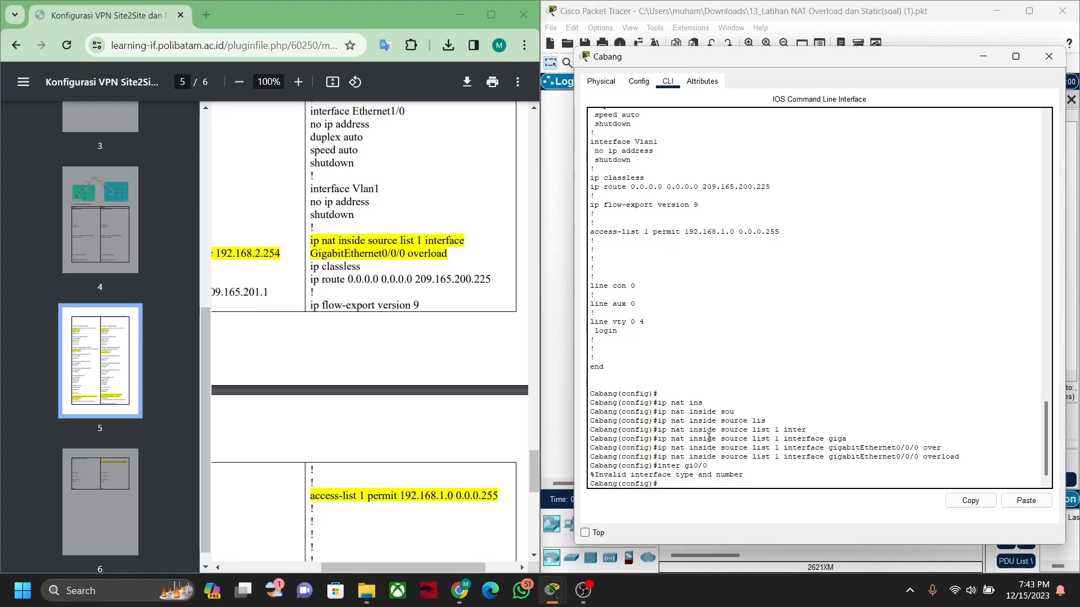
pyautogui.write('inter gi0/0/0')
pyautogui.press('Return')
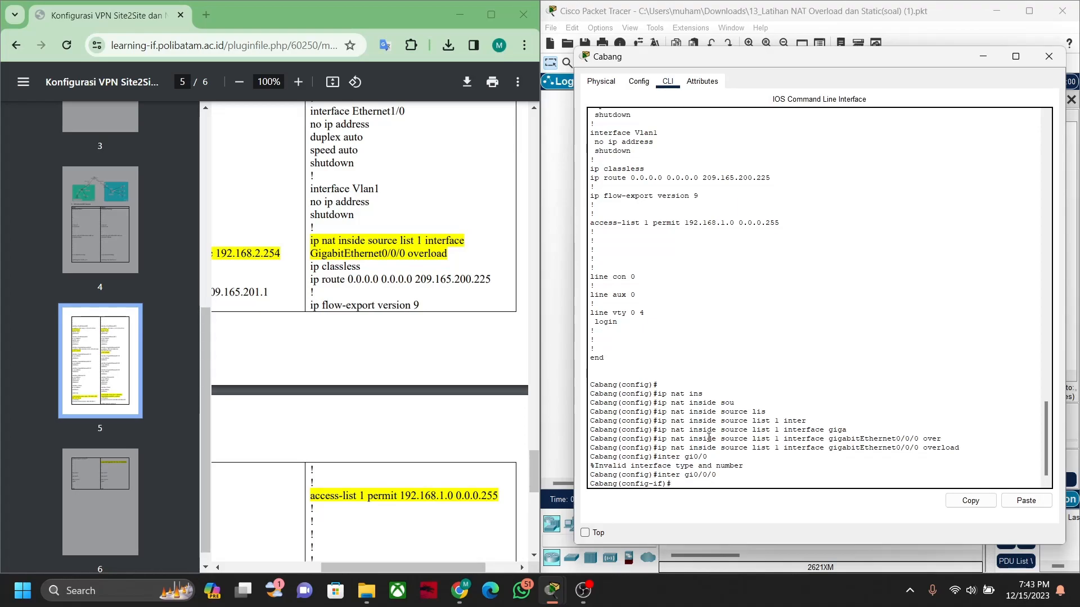
pyautogui.write('ip')
pyautogui.write(' nat over')
pyautogui.press('BackSpace')
pyautogui.press('BackSpace')
pyautogui.press('BackSpace')
pyautogui.write('uts')
pyautogui.press('Tab')
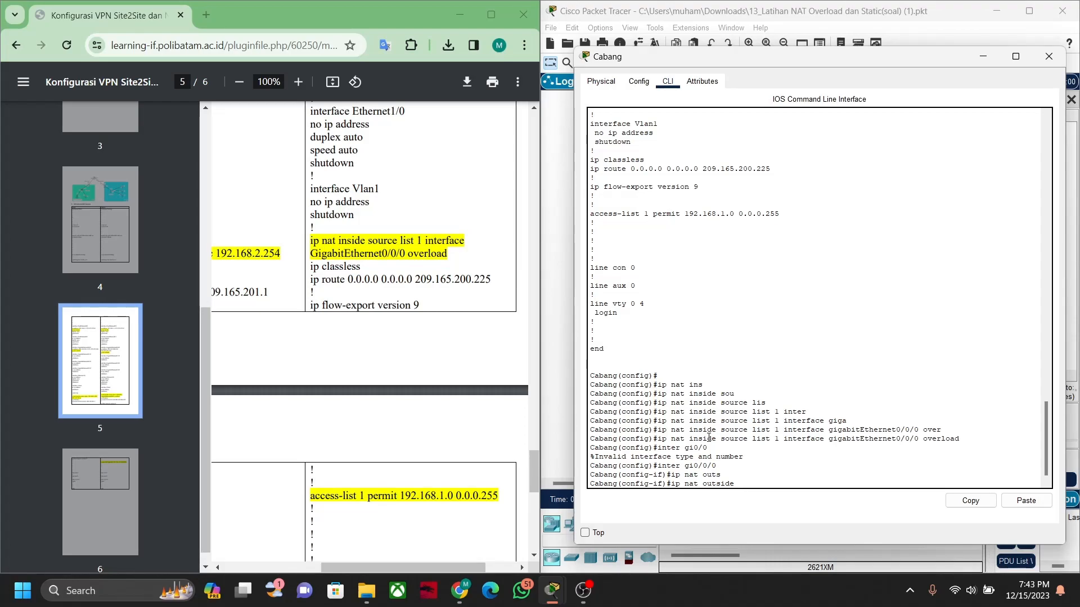
pyautogui.press('Return')
pyautogui.write('exi')
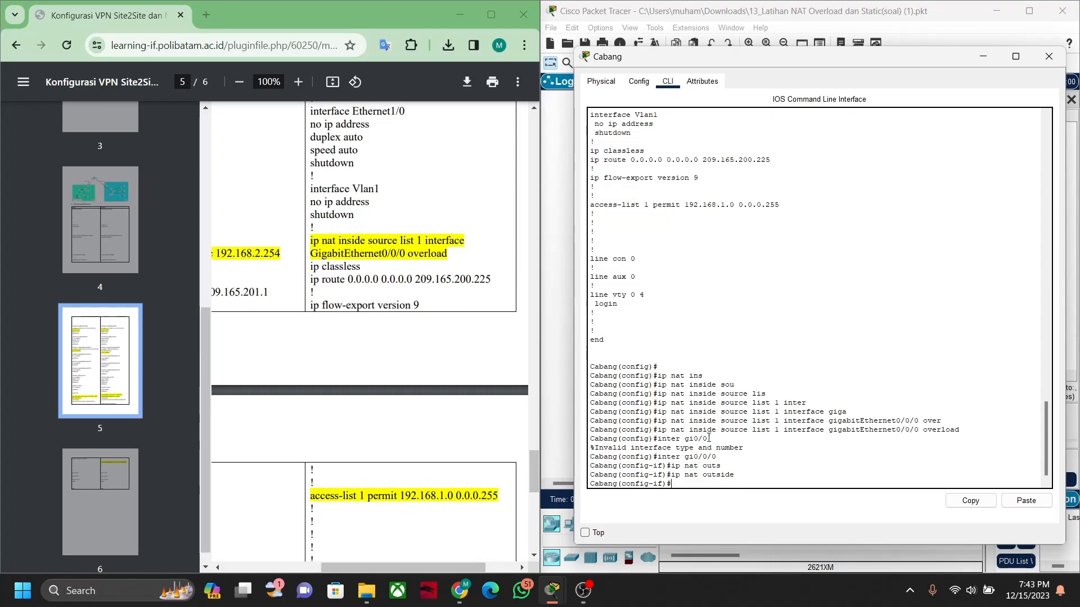
pyautogui.press('Return')
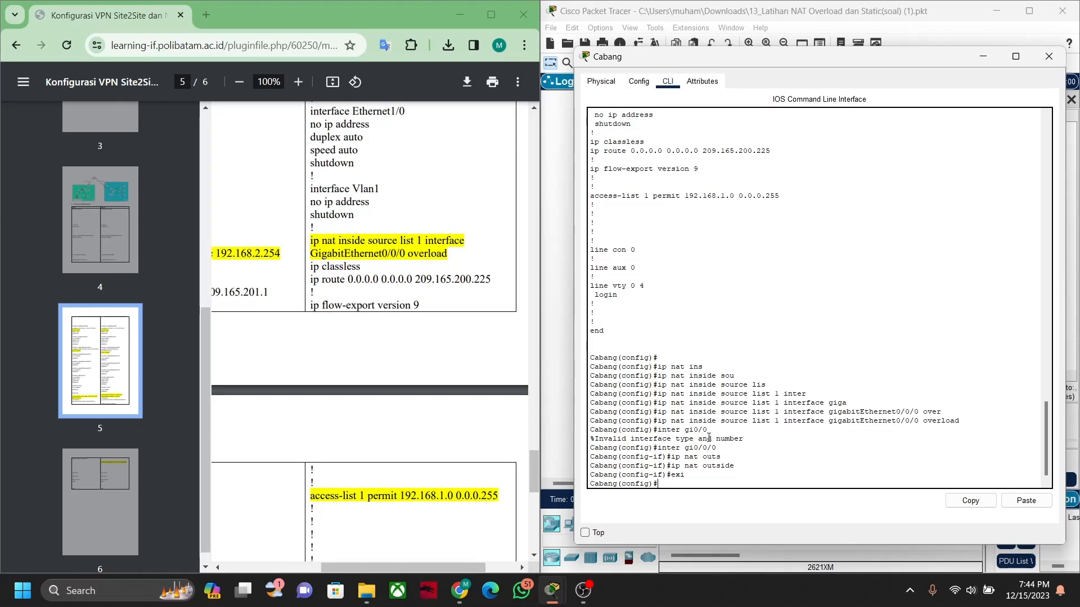
# - Set the Cabang router's interface fa0/0 as ip nat inside and return to global configuration mode
pyautogui.write('inter fa0/0')
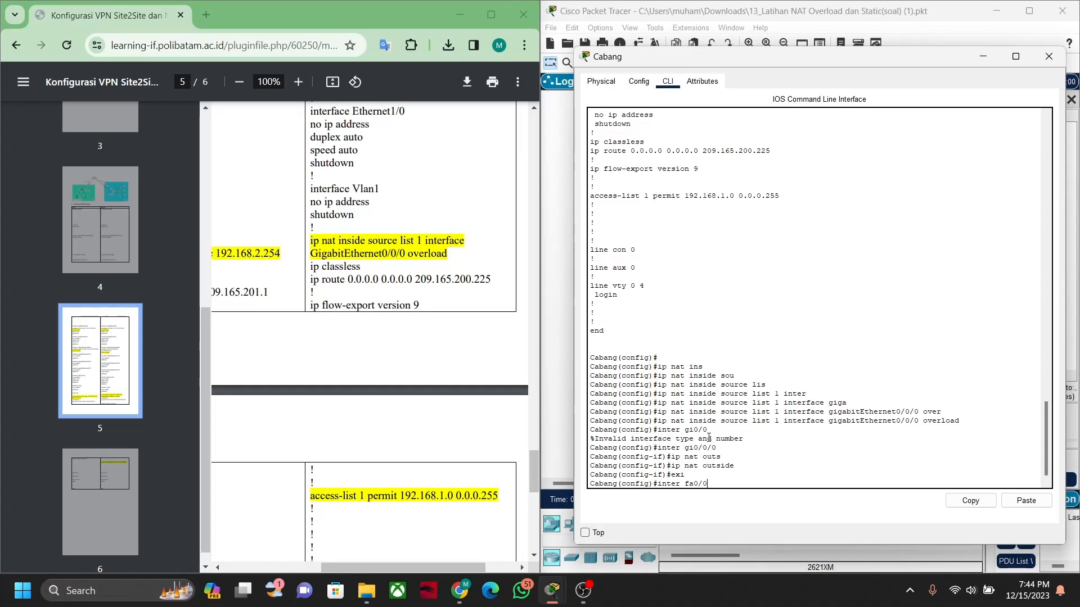
pyautogui.press('Return')
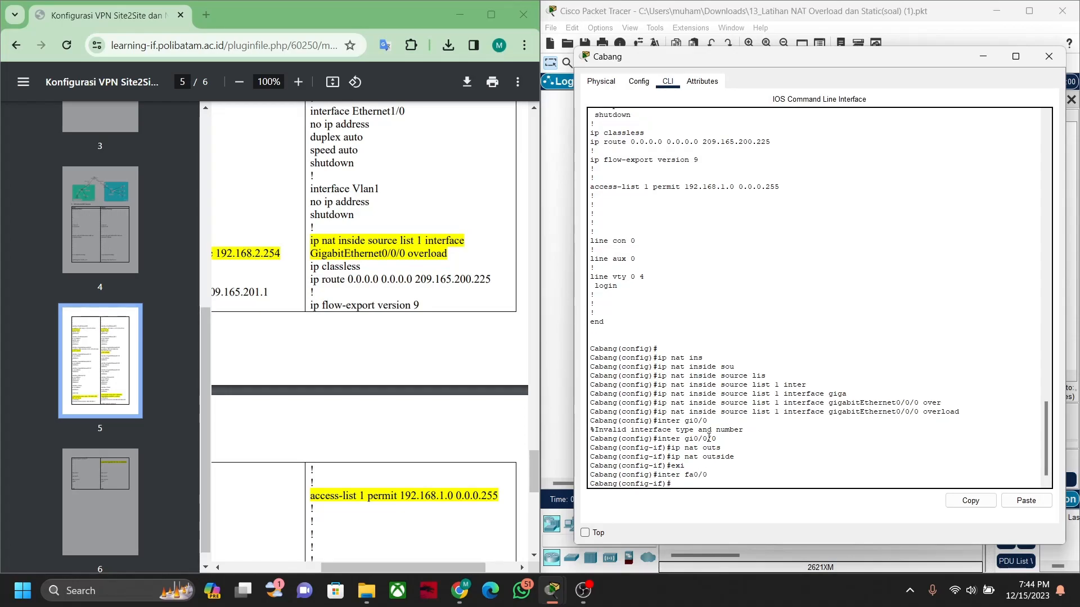
pyautogui.write('ip nat inside')
pyautogui.press('Return')
pyautogui.write('exi')
pyautogui.press('BackSpace')
pyautogui.write('xi')
pyautogui.press('Return')
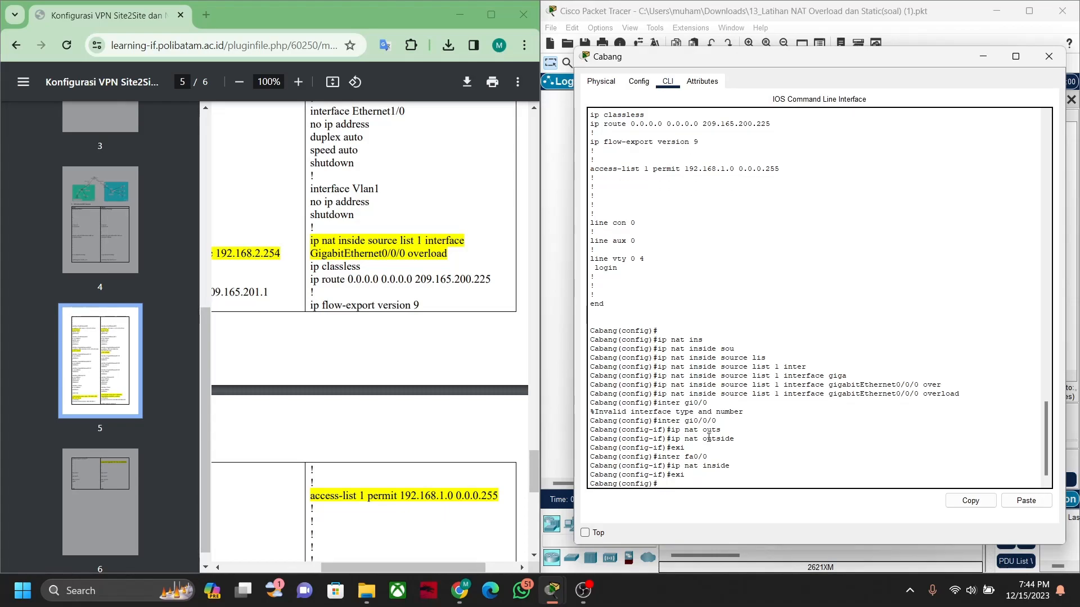
# - Display the Cabang running configuration with do sh run and review the interface NAT roles, overload rule and access-list
pyautogui.write('do sh run')
pyautogui.press('Return')
pyautogui.press('space')
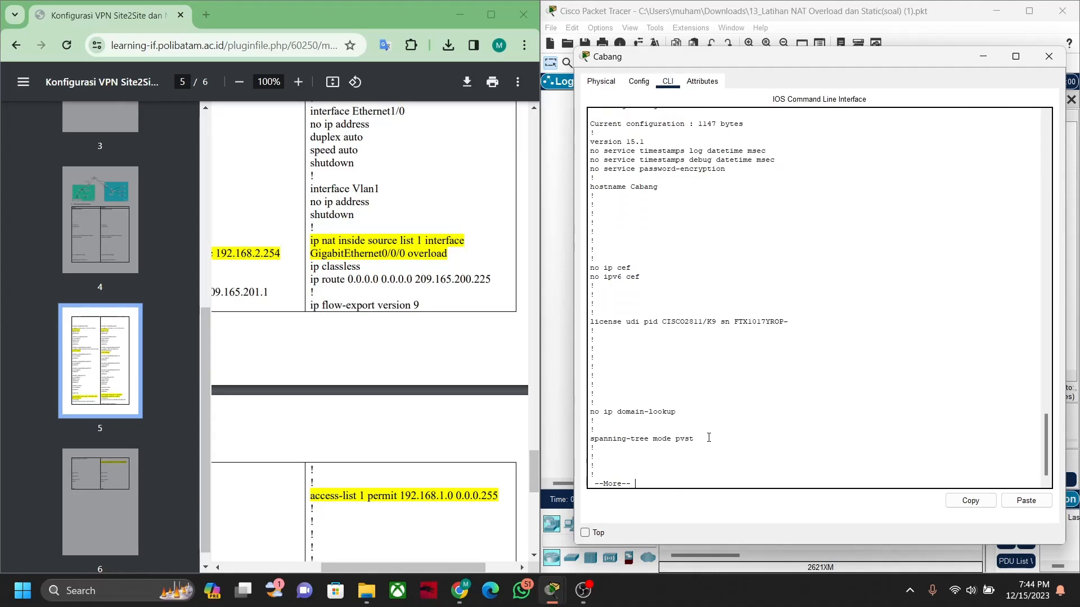
pyautogui.press('space')
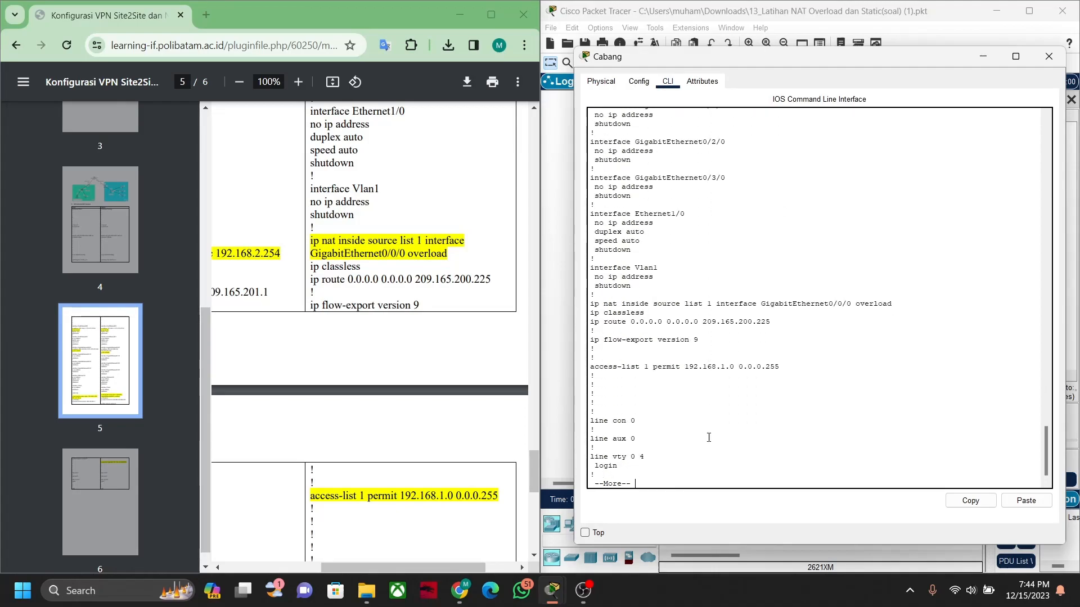
pyautogui.scroll(8, 676, 321)
pyautogui.scroll(2, 676, 321)
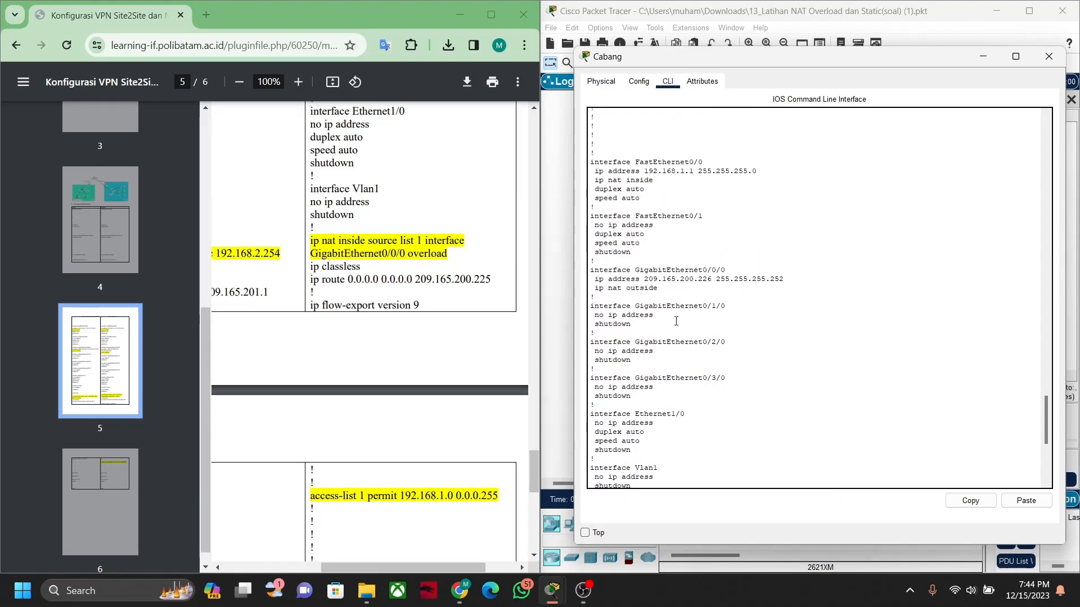
pyautogui.scroll(5, 676, 320)
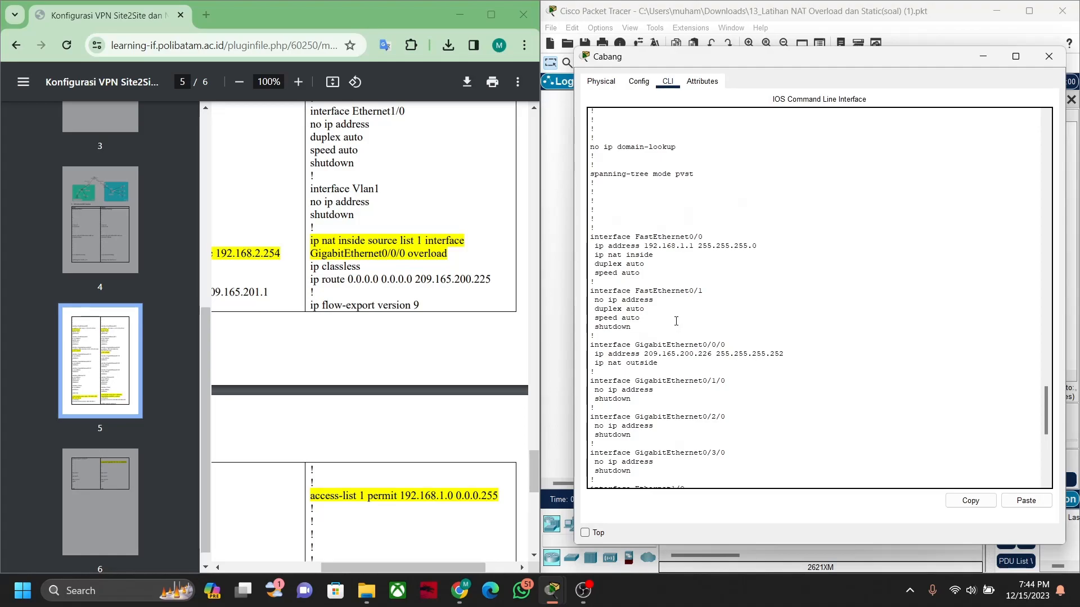
pyautogui.scroll(8, 676, 321)
pyautogui.scroll(3, 676, 321)
pyautogui.scroll(-12, 676, 321)
pyautogui.scroll(-2, 676, 320)
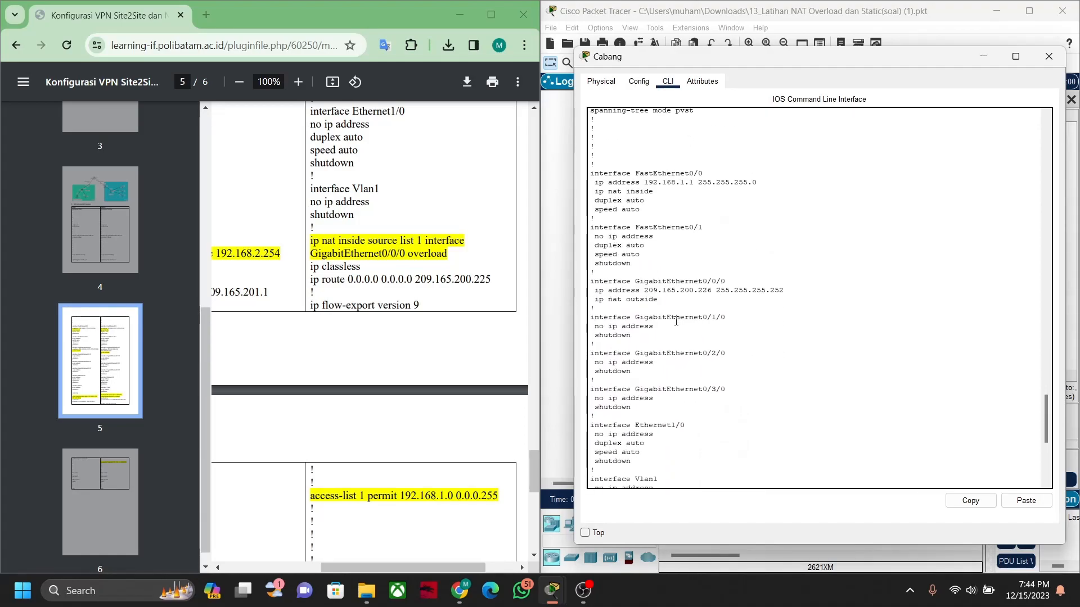
pyautogui.scroll(-2, 676, 321)
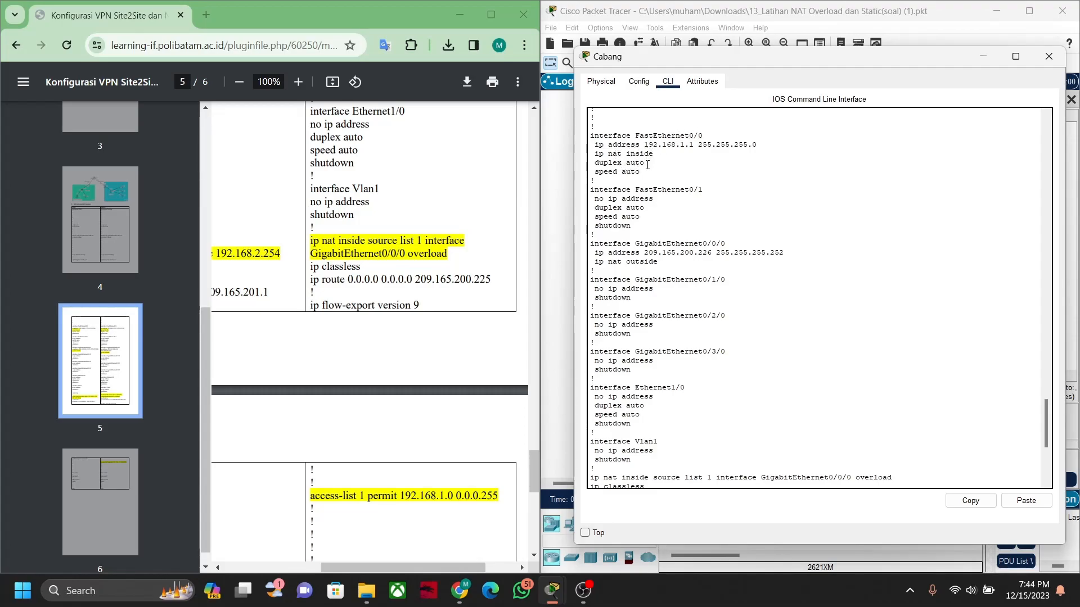
pyautogui.scroll(-2, 659, 228)
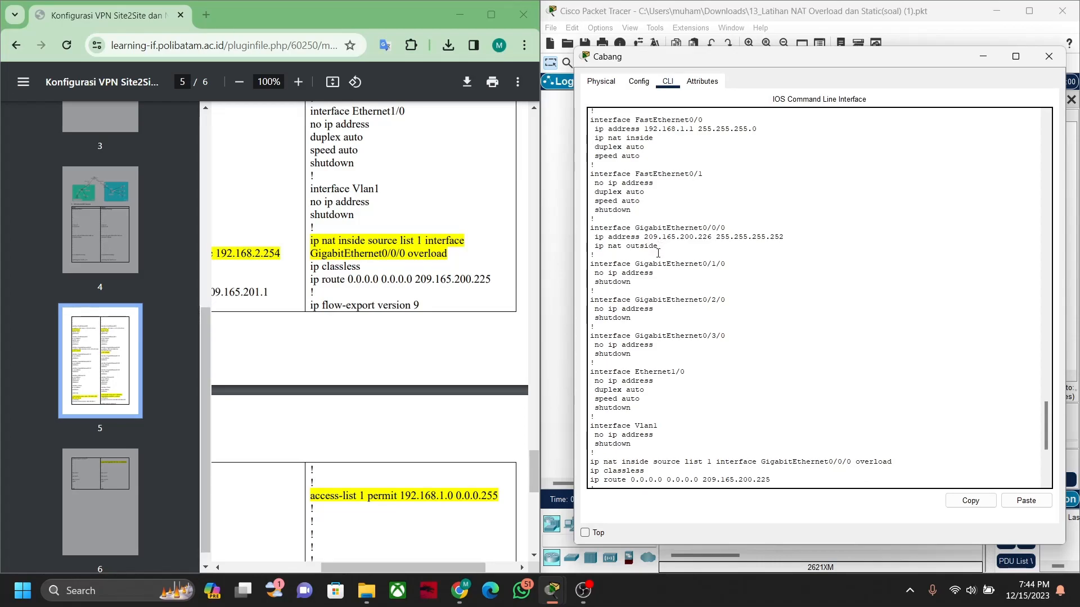
pyautogui.scroll(-5, 673, 314)
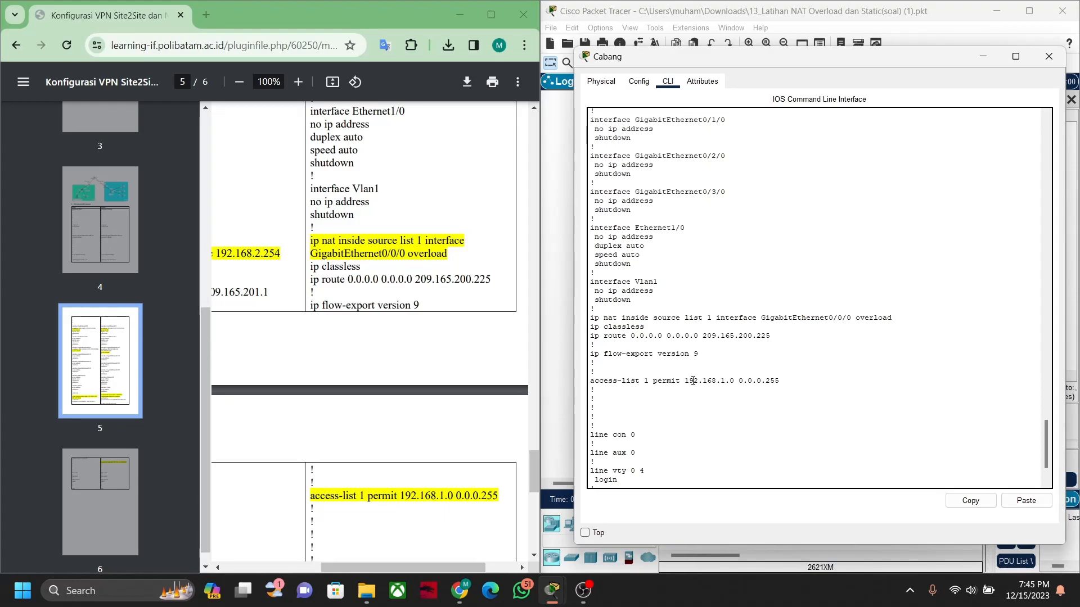
pyautogui.scroll(-2, 694, 380)
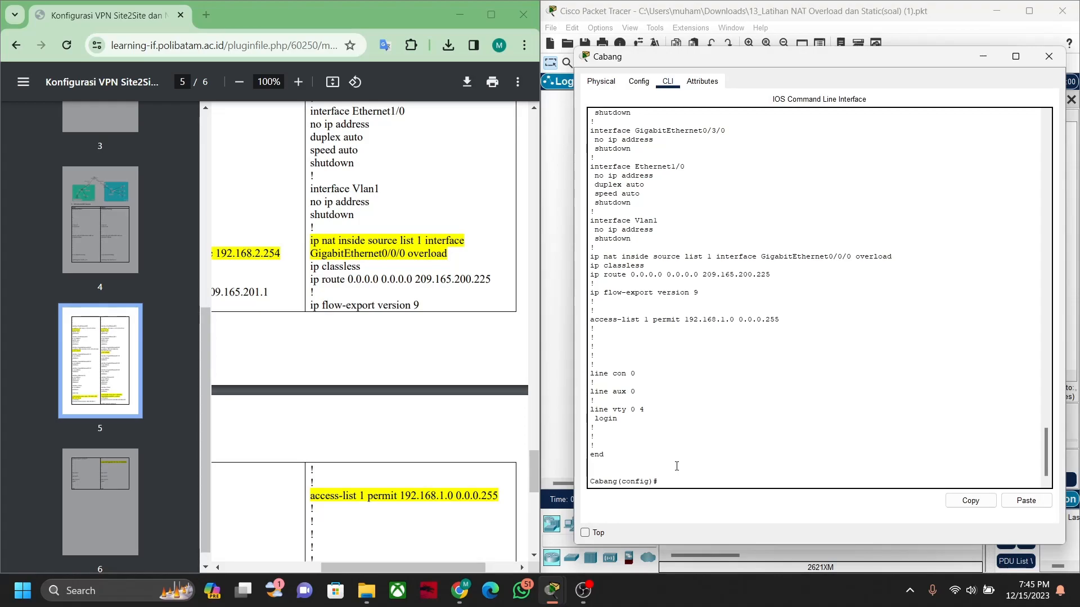
# - Minimize the Cabang window, maximize the topology workspace, and switch briefly to Realtime and back to Simulation mode
pyautogui.click(984, 63)
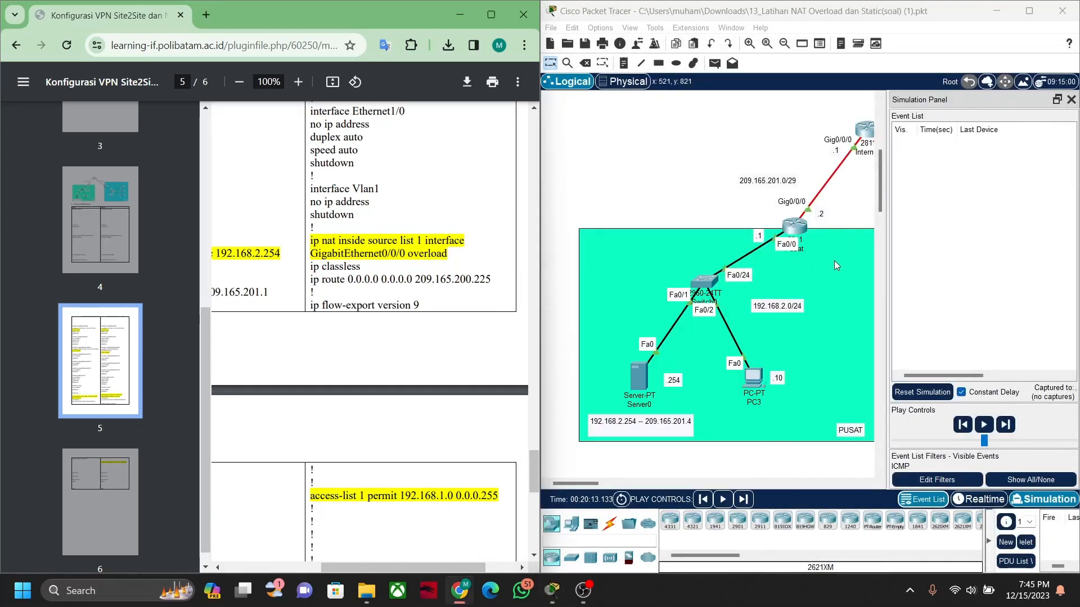
pyautogui.click(1029, 11)
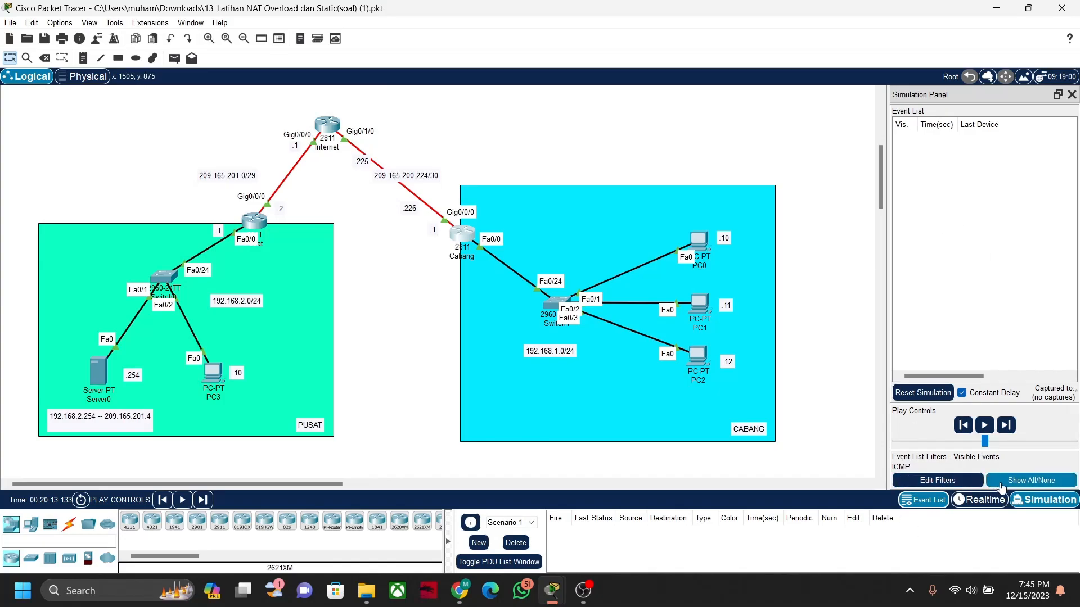
pyautogui.click(962, 500)
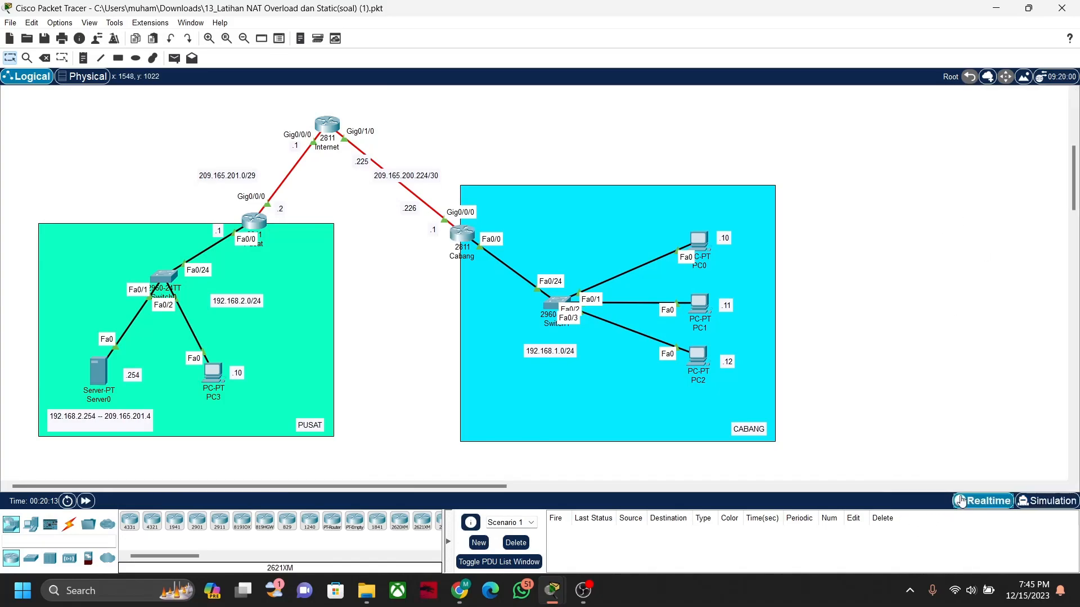
pyautogui.click(1047, 501)
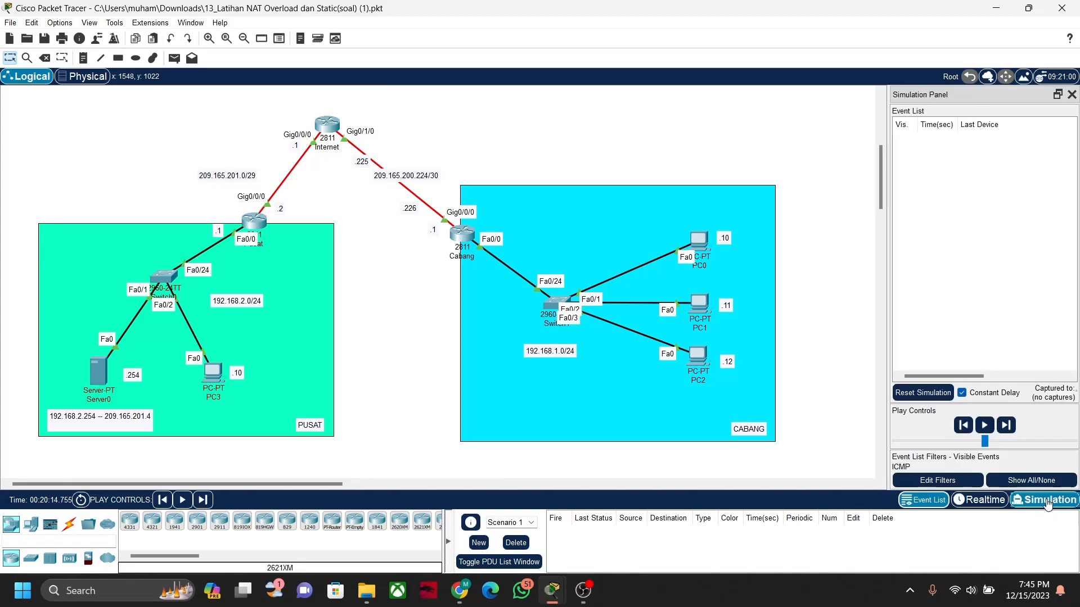
# - Ping 209.165.201.2 from PC0's command prompt and advance the simulation event by event until the packet reaches the Cabang router
pyautogui.click(693, 241)
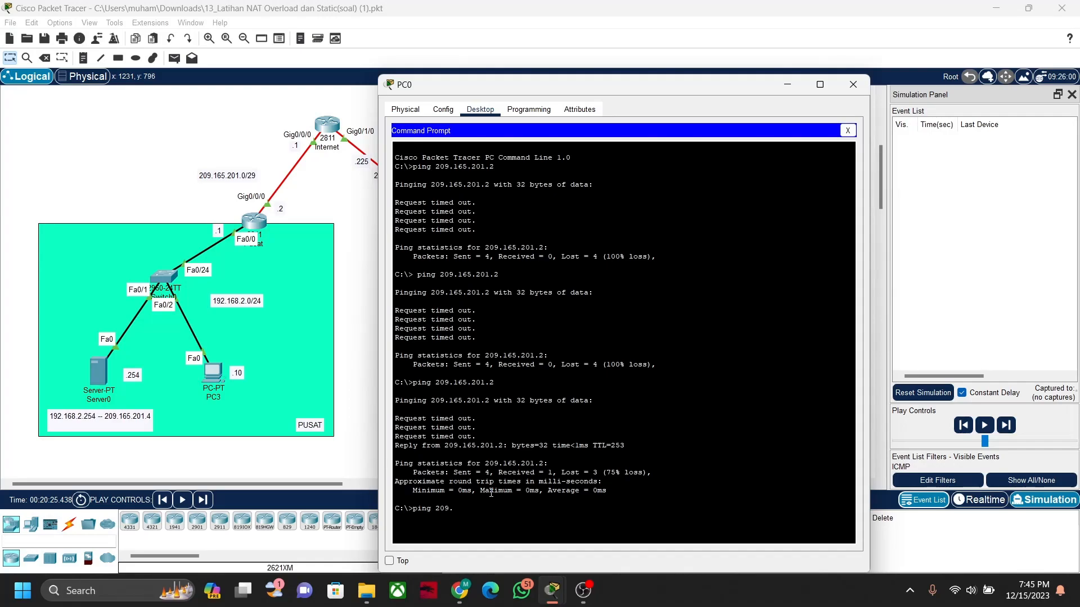
pyautogui.write('5.201')
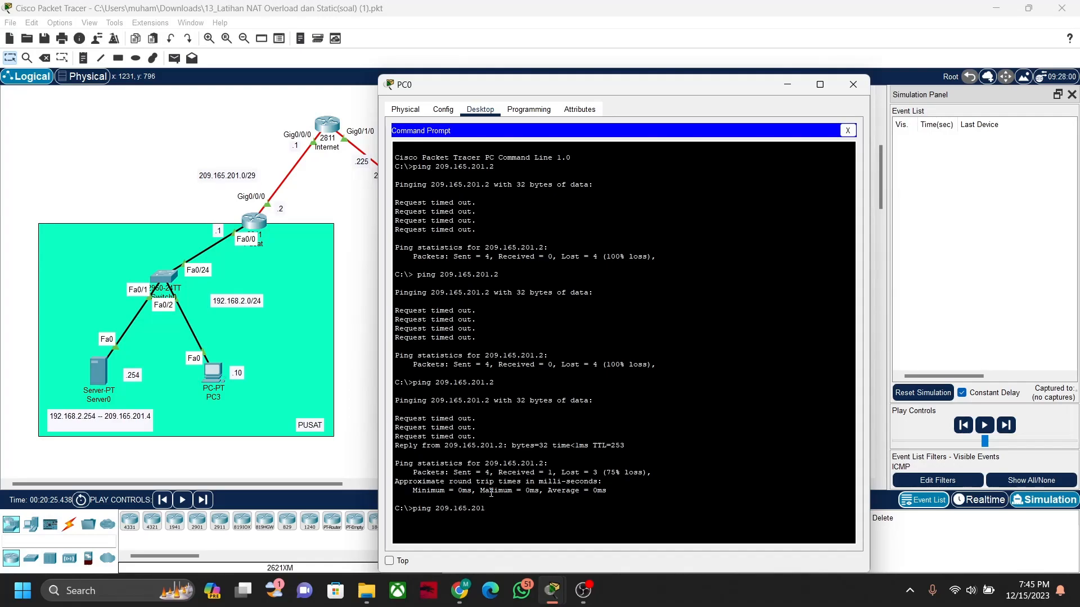
pyautogui.press('Return')
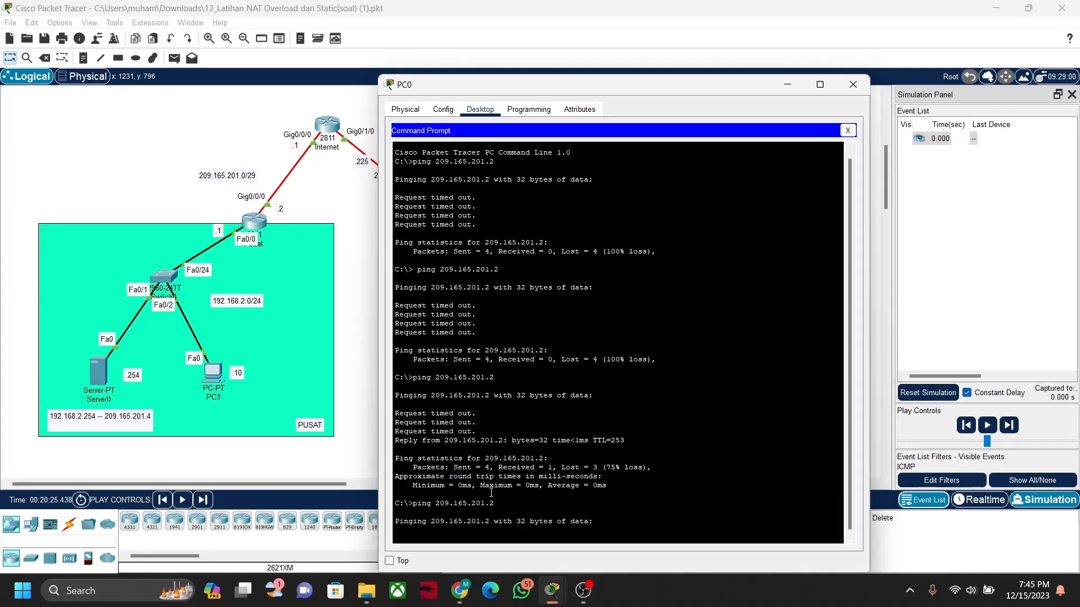
pyautogui.click(1008, 428)
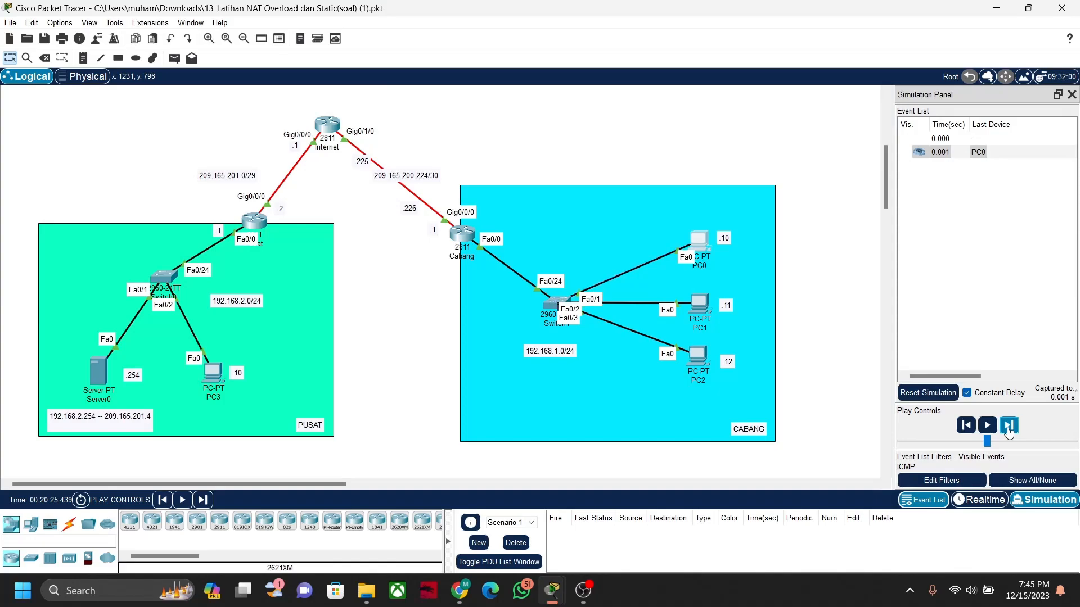
pyautogui.click(1008, 428)
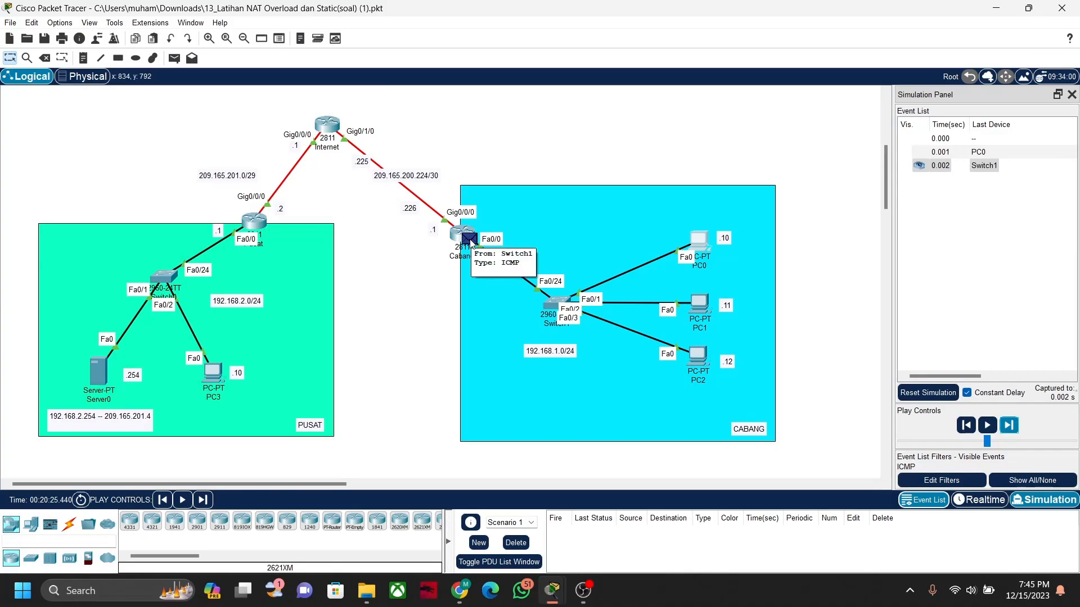
# - Open the packet's PDU information at the Cabang router and compare the source and destination IPs in its inbound and outbound details
pyautogui.click(471, 244)
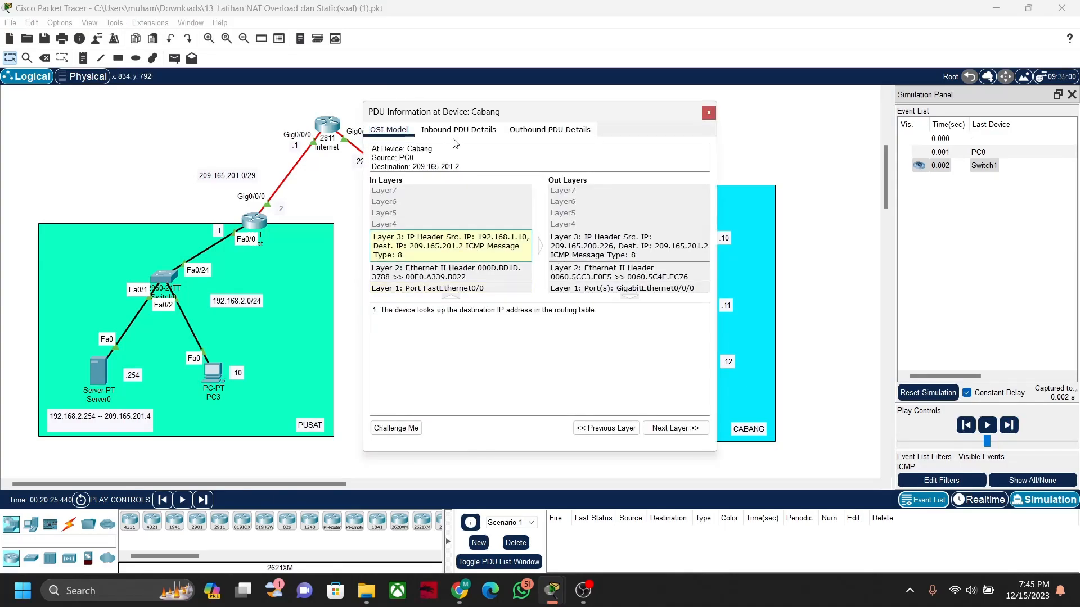
pyautogui.click(455, 132)
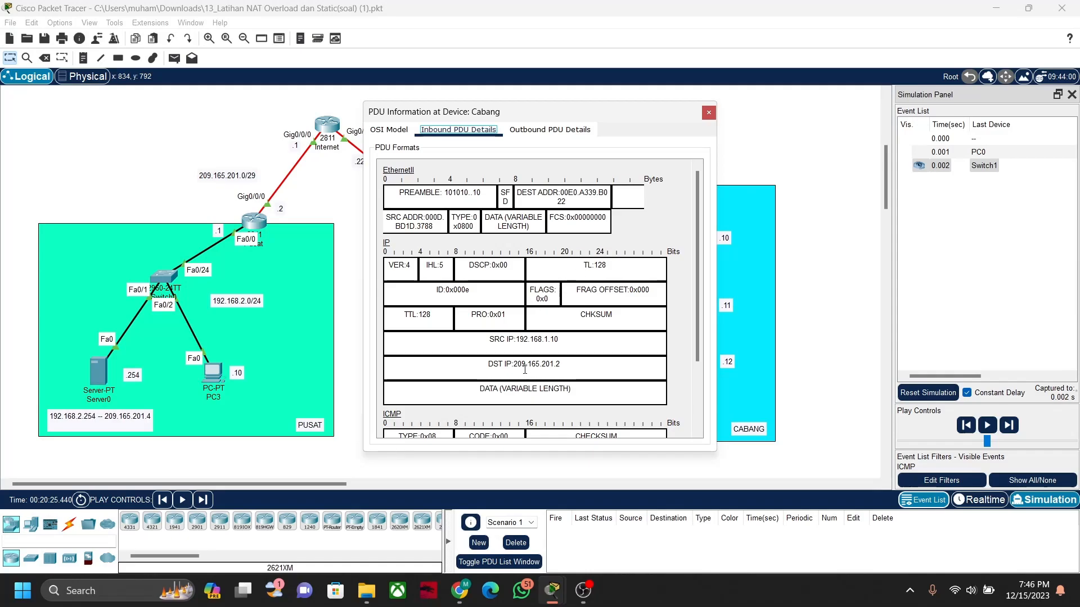
pyautogui.moveTo(513, 366); pyautogui.dragTo(560, 363)
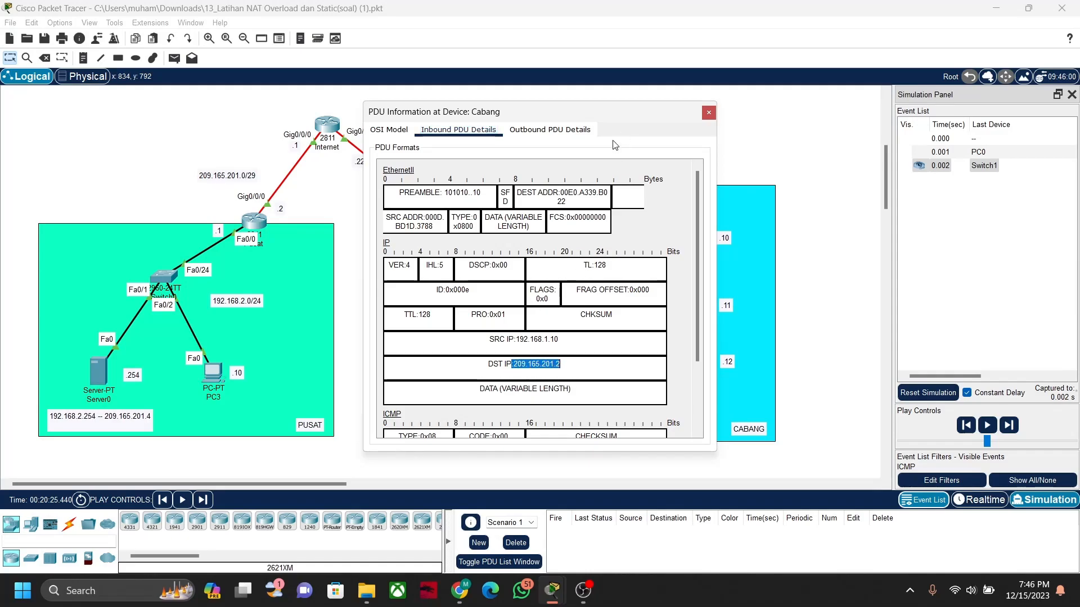
pyautogui.click(571, 131)
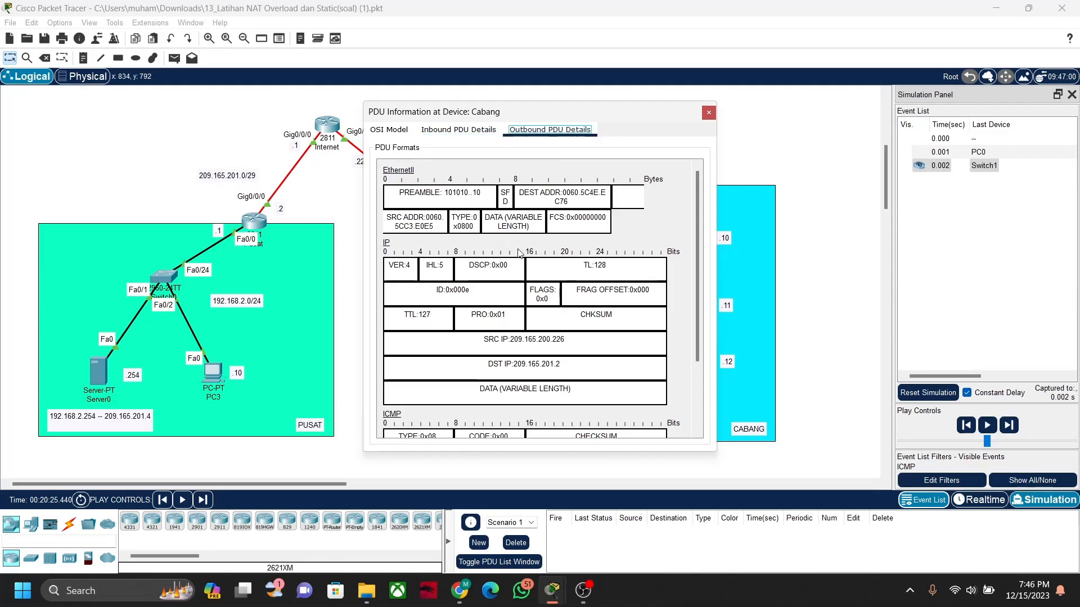
pyautogui.click(482, 134)
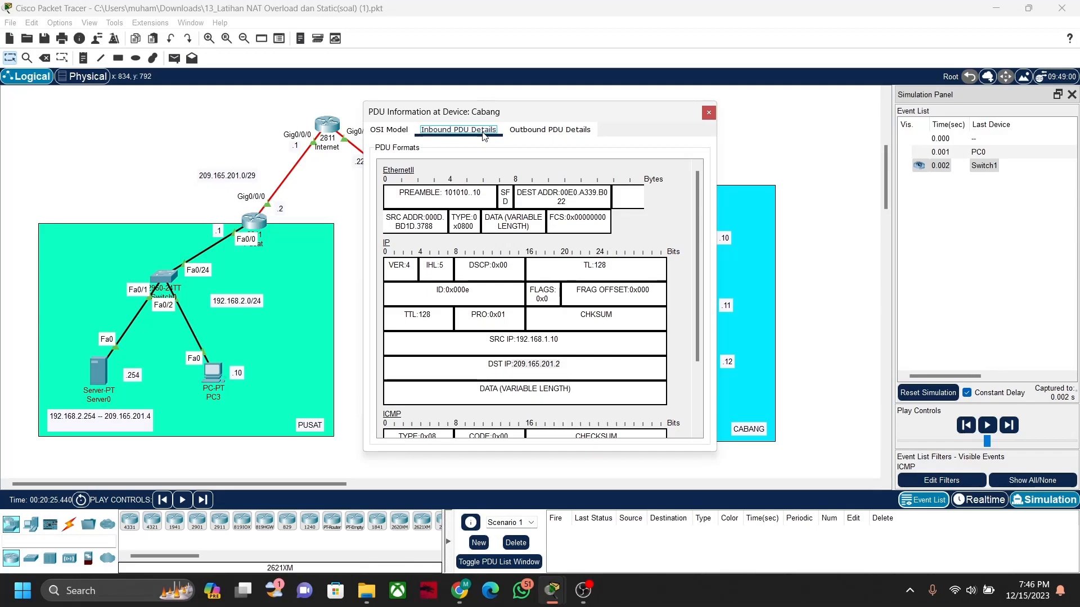
pyautogui.click(523, 132)
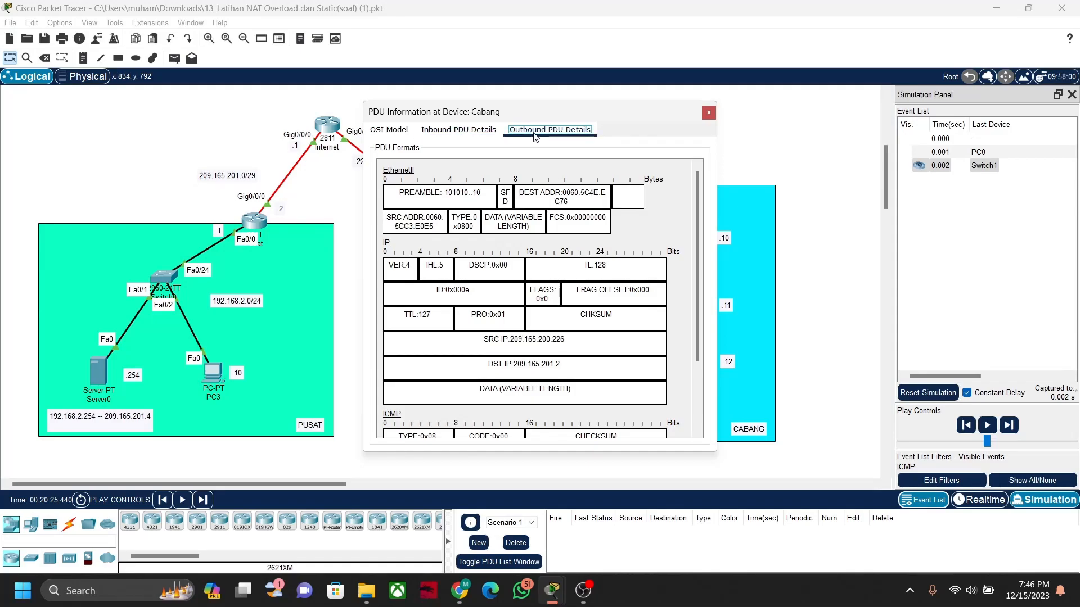
pyautogui.moveTo(484, 339); pyautogui.dragTo(564, 340)
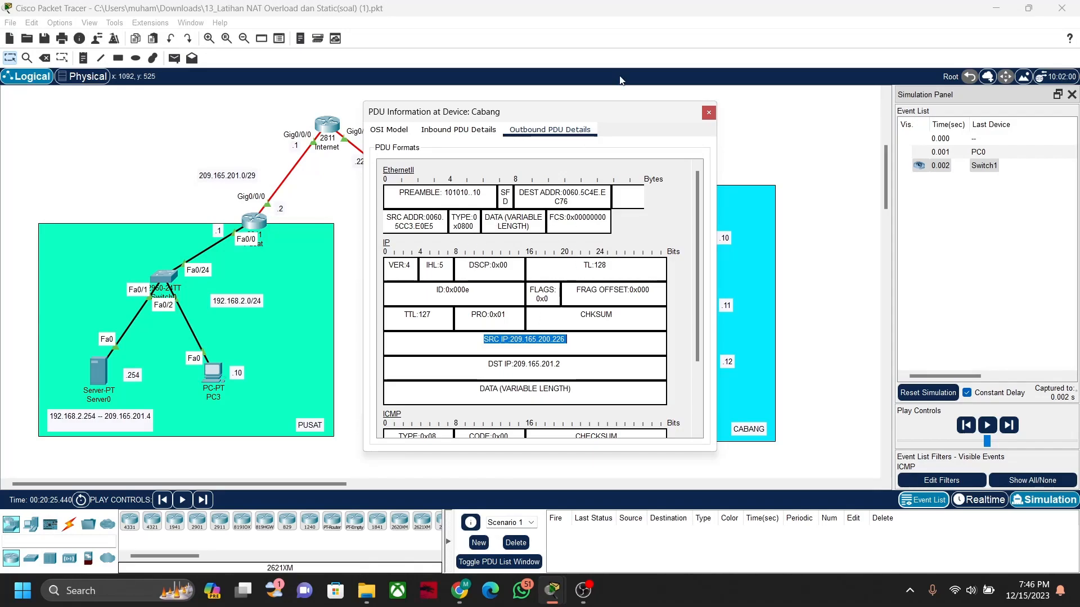
pyautogui.click(708, 113)
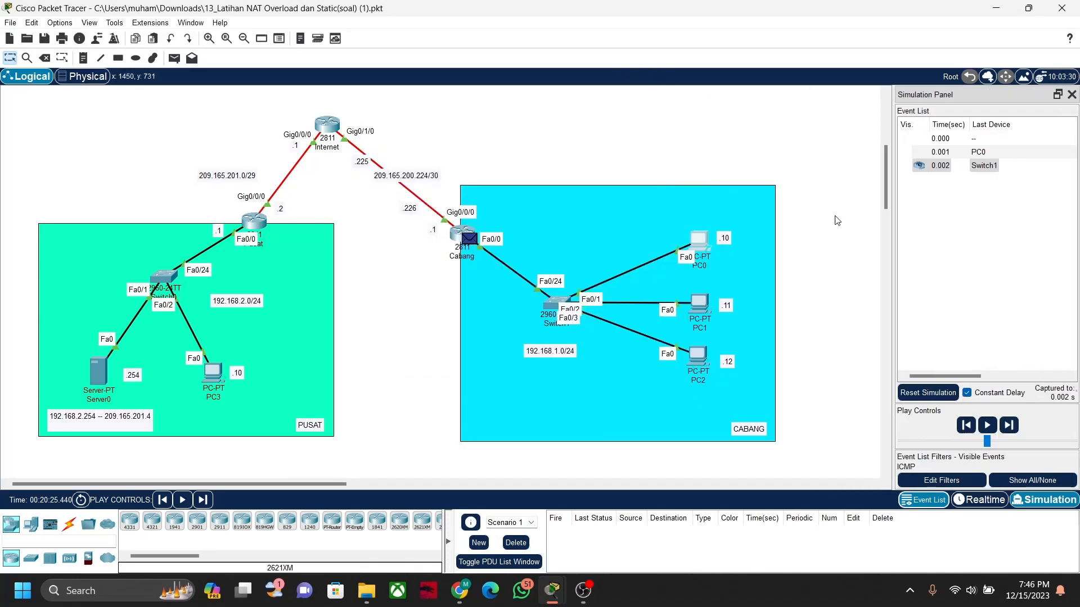
# - Advance the simulation by one event to the Internet router and check the source and destination IPs in the inbound PDU details
pyautogui.click(1009, 426)
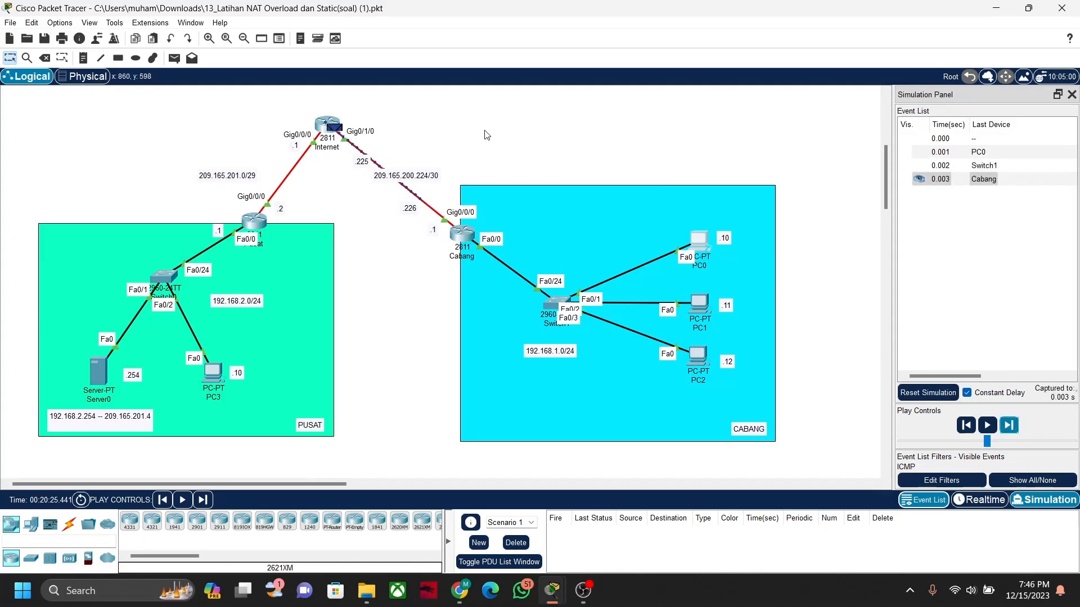
pyautogui.click(336, 133)
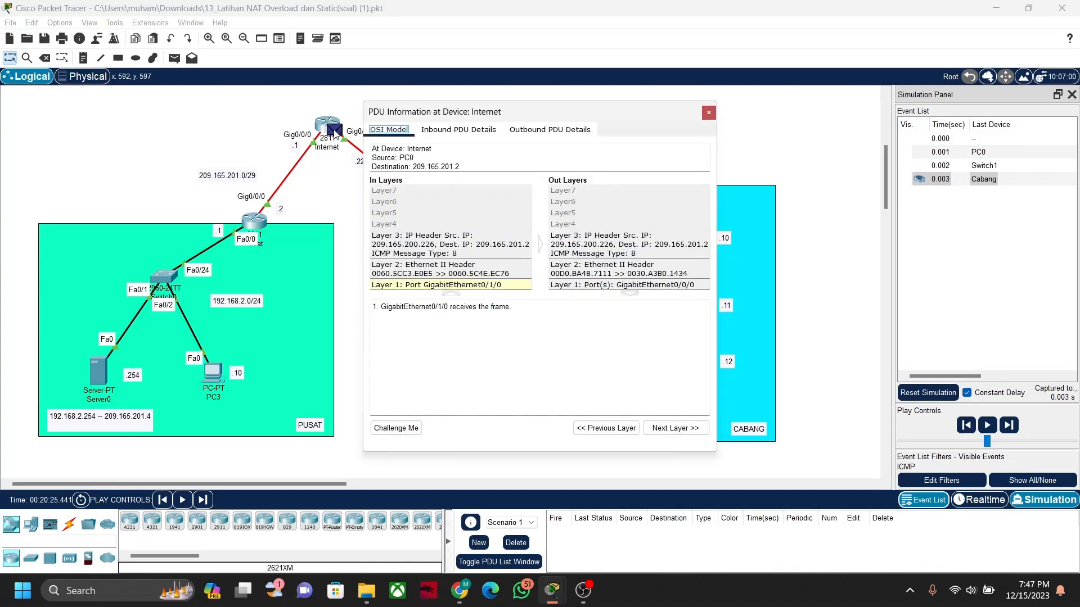
pyautogui.click(464, 135)
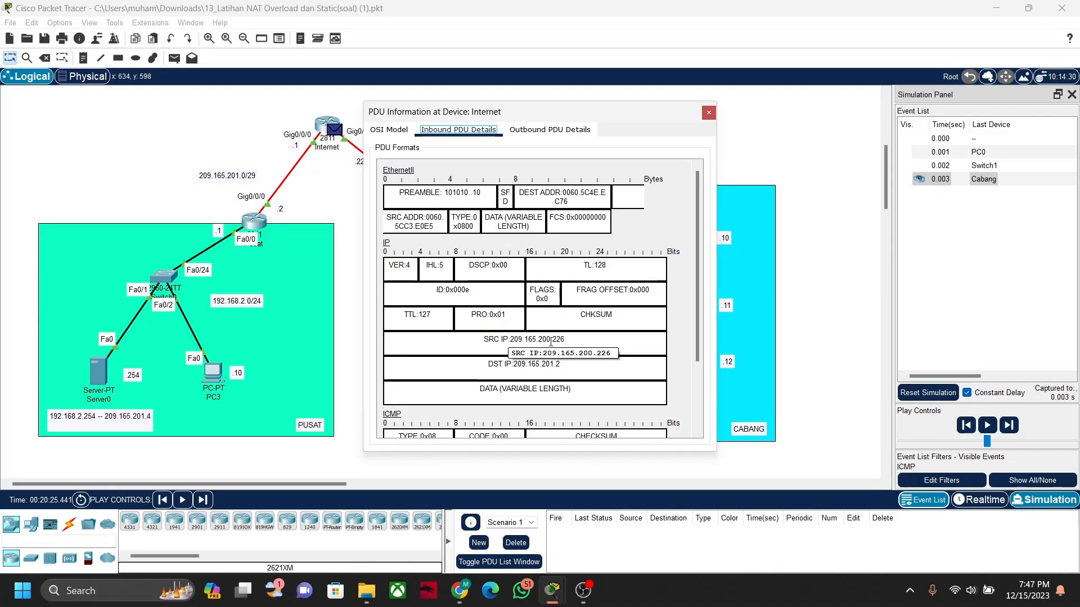
pyautogui.click(709, 113)
# - Advance the simulation by one event to the Pusat router and compare the packet's IP addresses in the inbound and outbound PDU details
pyautogui.click(1008, 426)
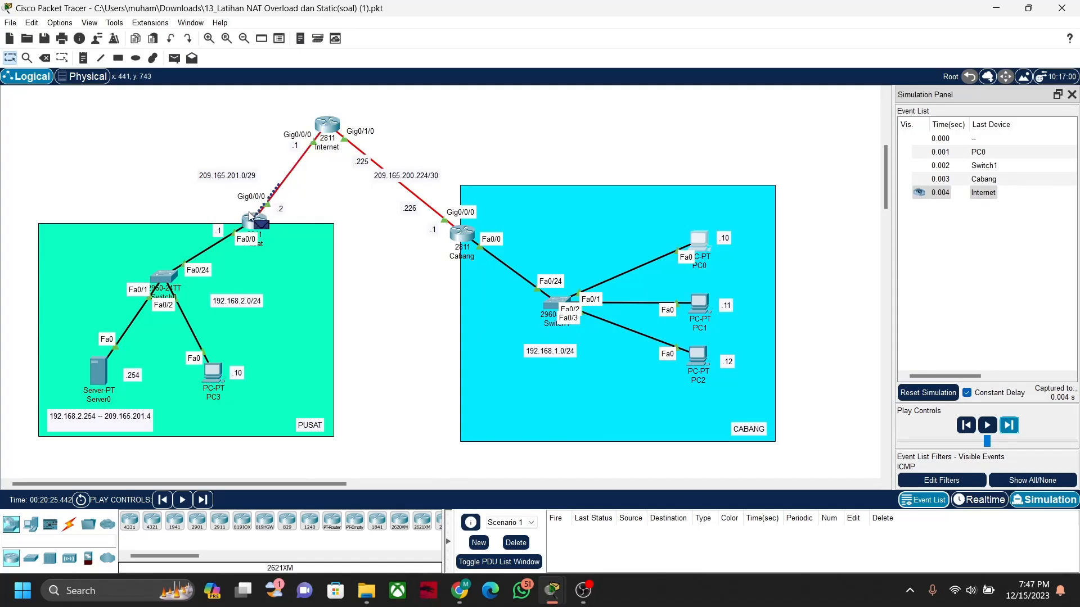
pyautogui.click(263, 233)
pyautogui.click(264, 233)
pyautogui.click(264, 233)
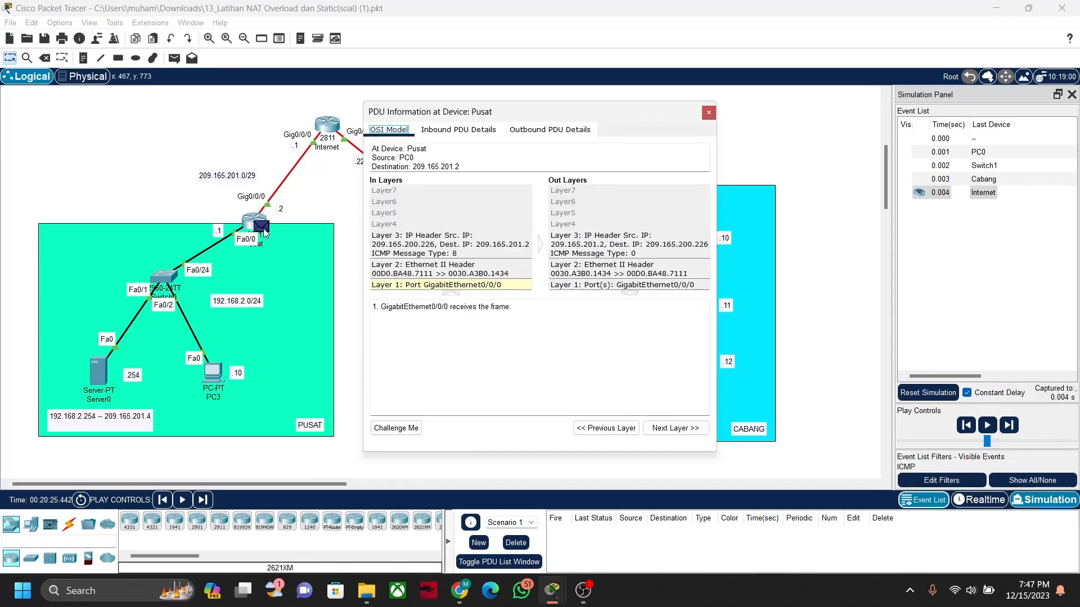
pyautogui.click(457, 129)
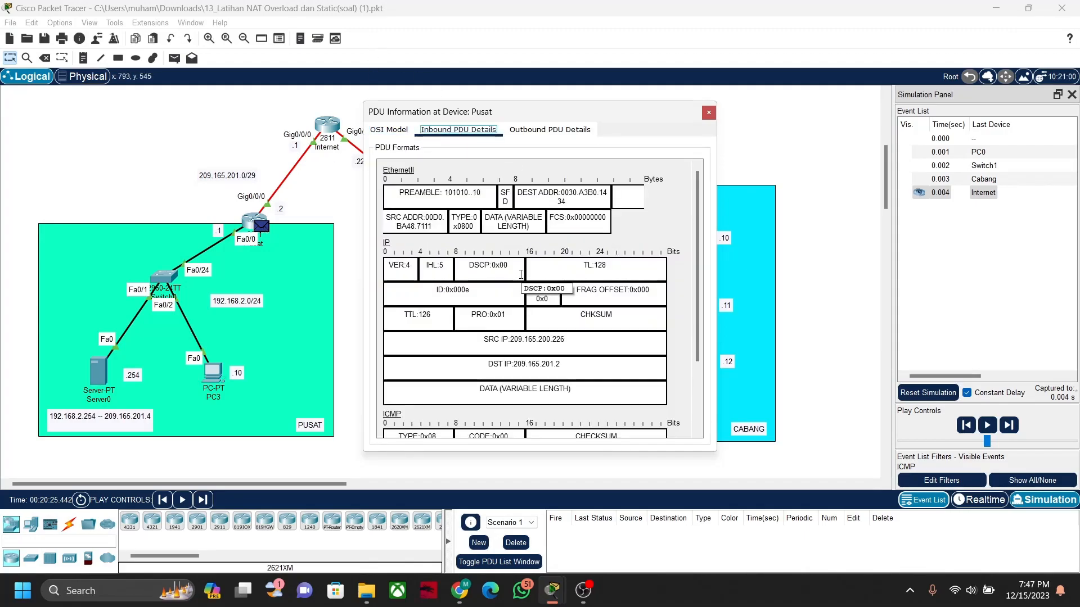
pyautogui.moveTo(507, 340); pyautogui.dragTo(564, 339)
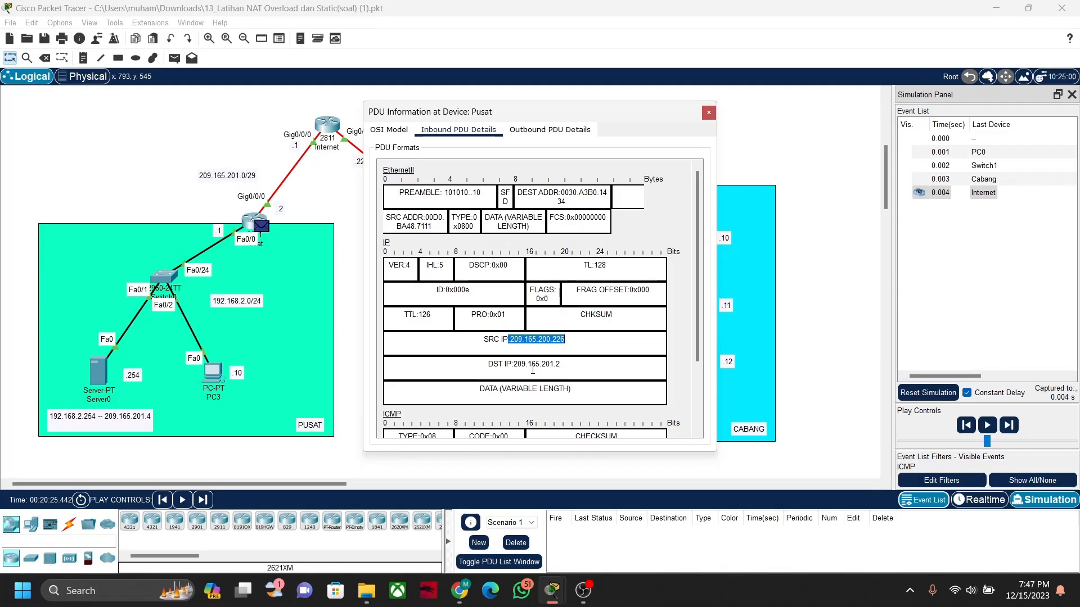
pyautogui.moveTo(514, 366); pyautogui.dragTo(570, 361)
pyautogui.hotkey('shift', 'Home')
pyautogui.click(561, 130)
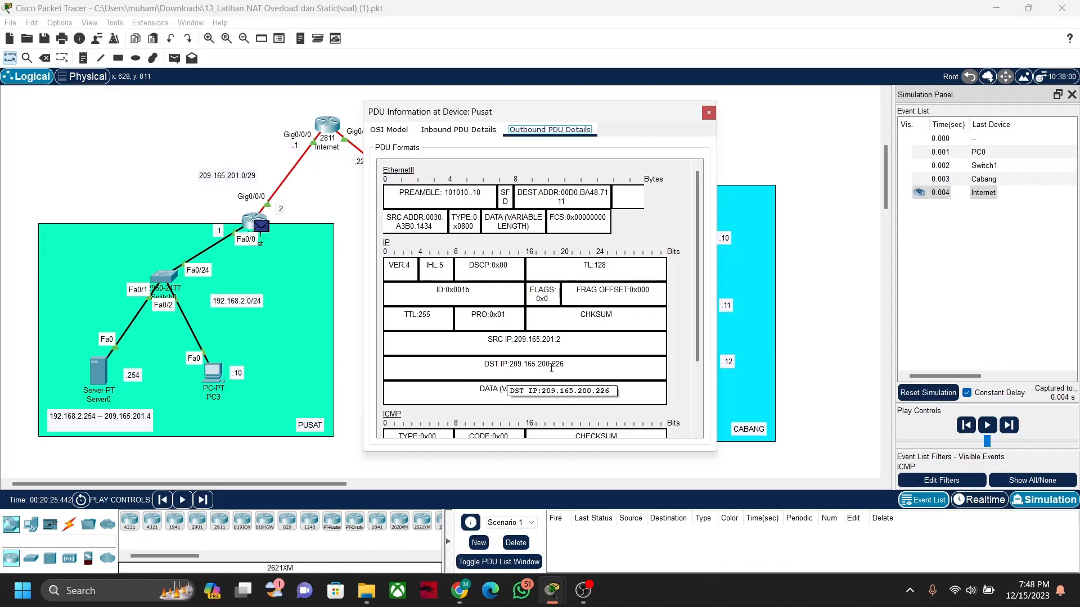
pyautogui.click(709, 113)
# - Advance the simulation until the reply returns to the Cabang router and compare the destination IP in its inbound and outbound PDU details
pyautogui.click(1009, 427)
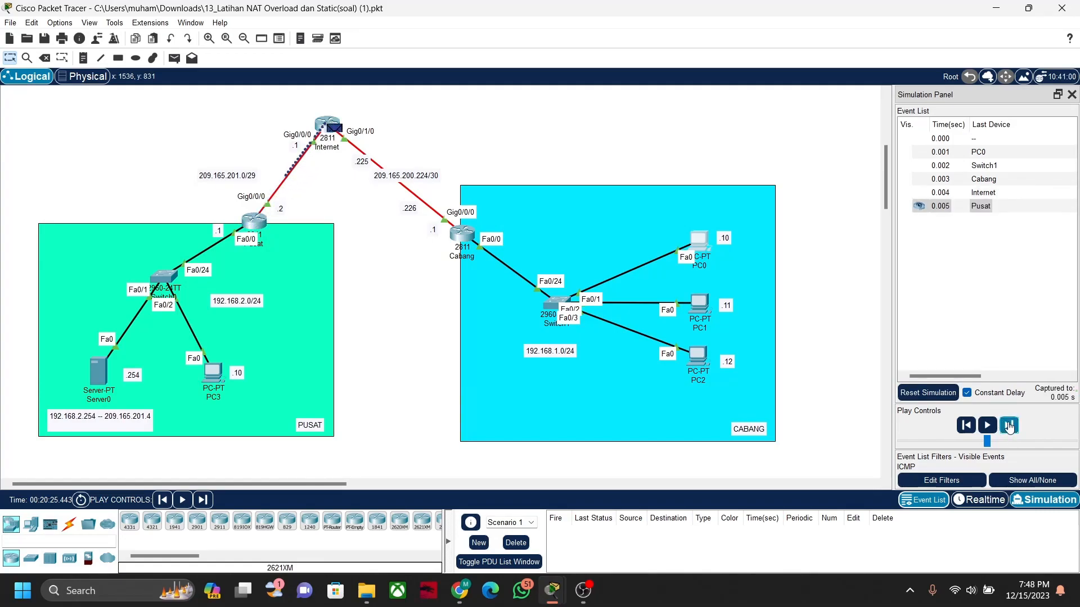
pyautogui.click(1009, 426)
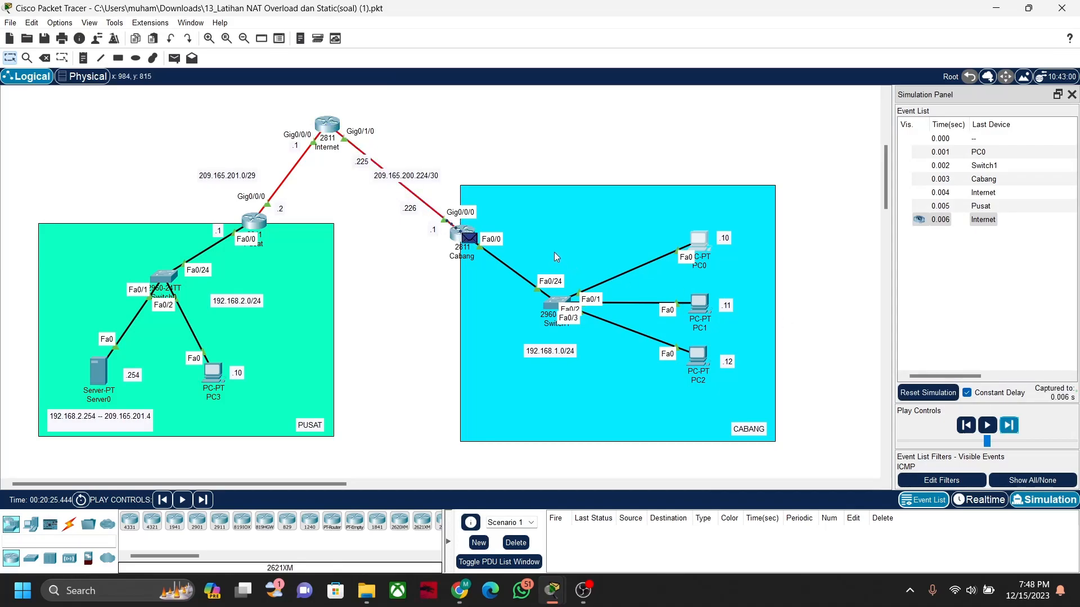
pyautogui.click(470, 240)
pyautogui.click(470, 243)
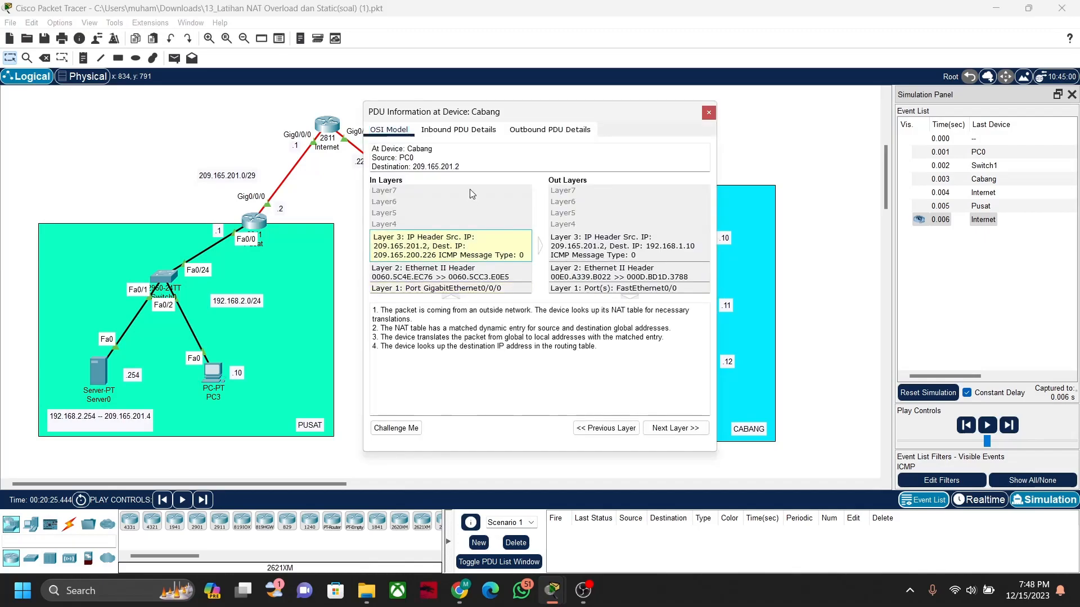
pyautogui.click(459, 130)
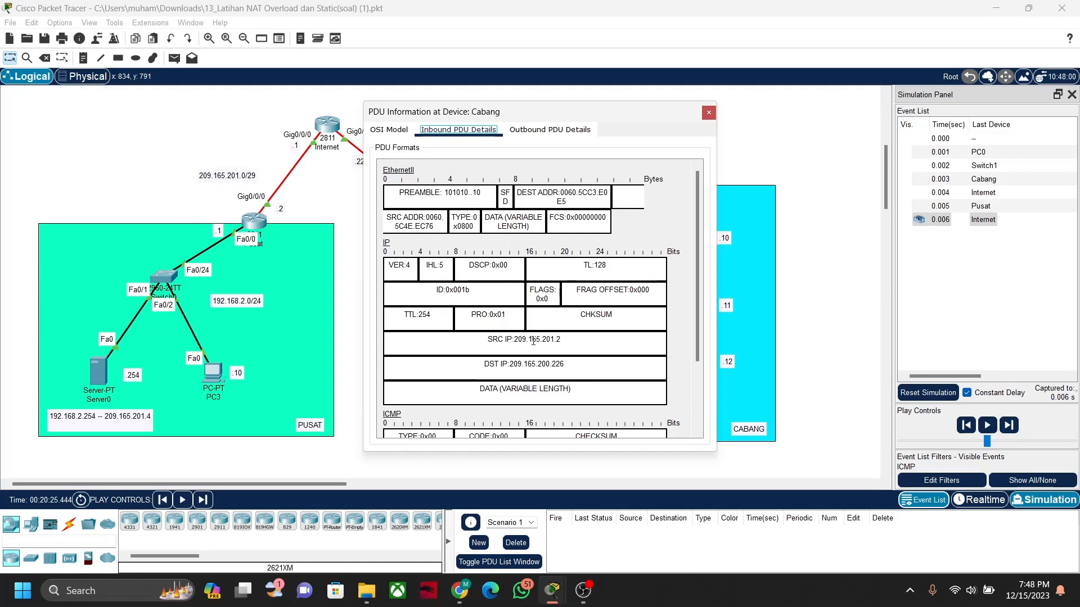
pyautogui.moveTo(544, 340); pyautogui.dragTo(568, 366)
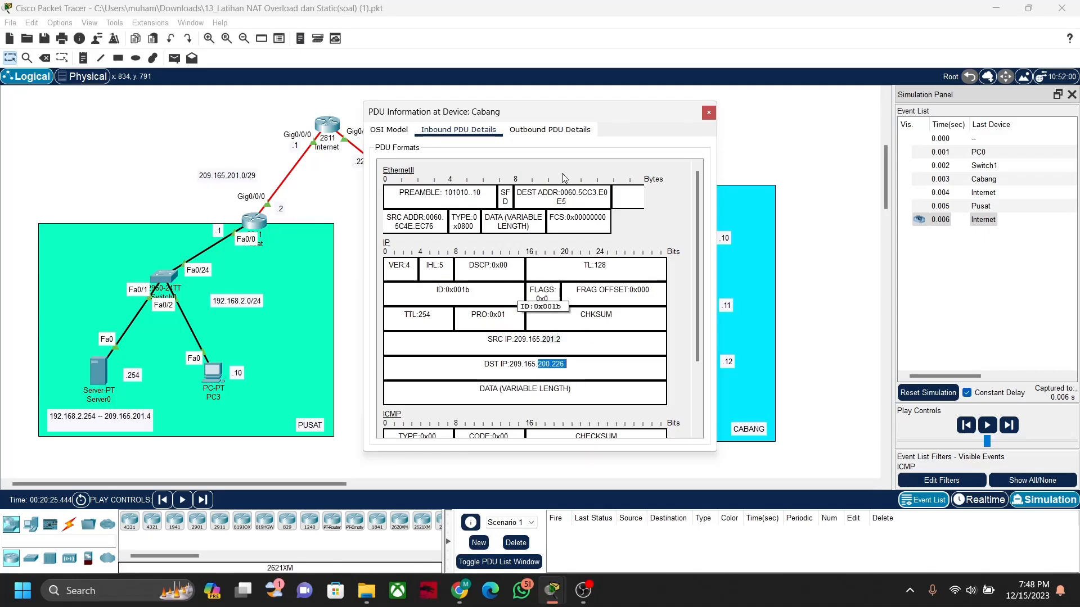
pyautogui.click(560, 131)
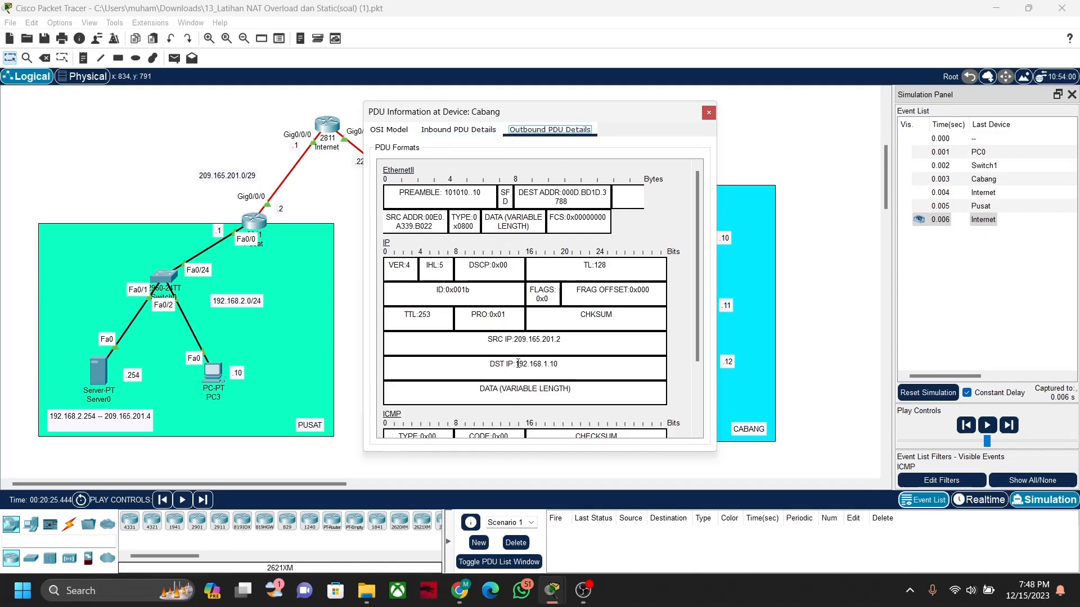
pyautogui.moveTo(517, 364); pyautogui.dragTo(567, 360)
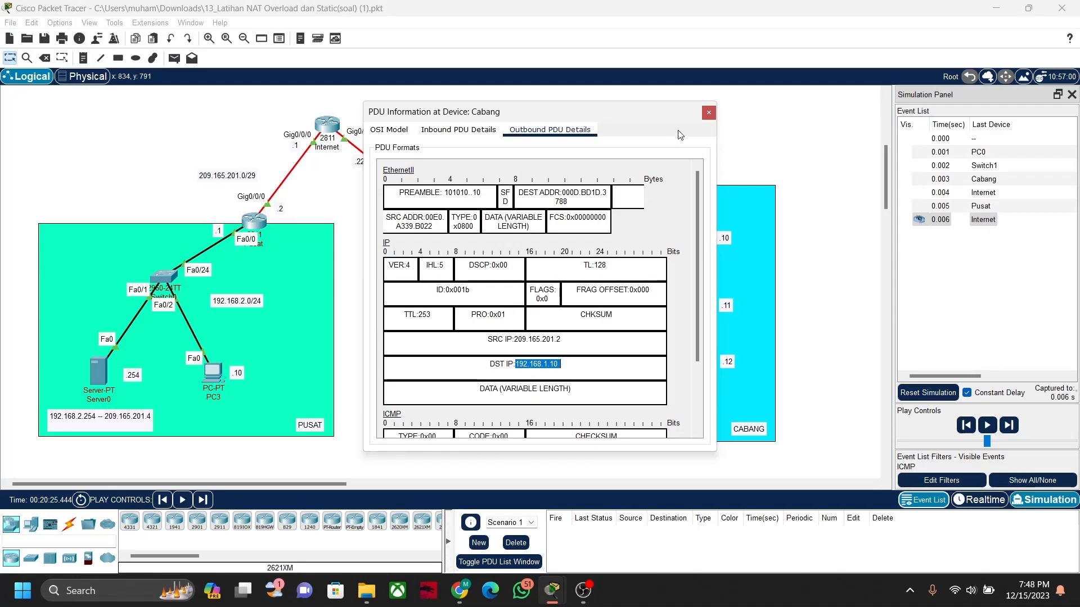
pyautogui.click(709, 114)
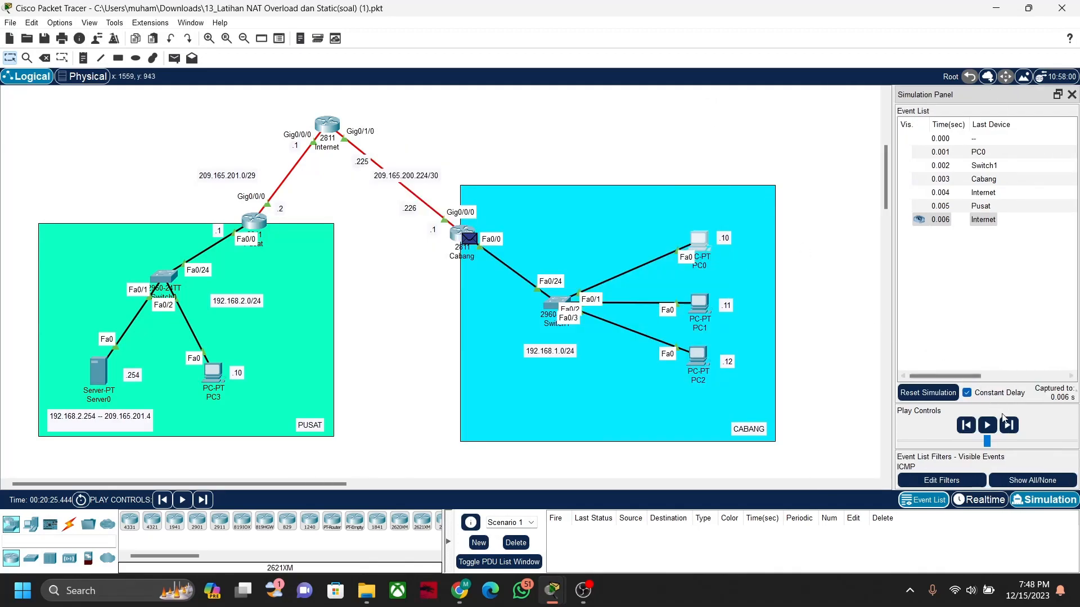
# - Advance the simulation until the reply reaches PC0 and check the ping output in PC0's command prompt
pyautogui.click(1009, 429)
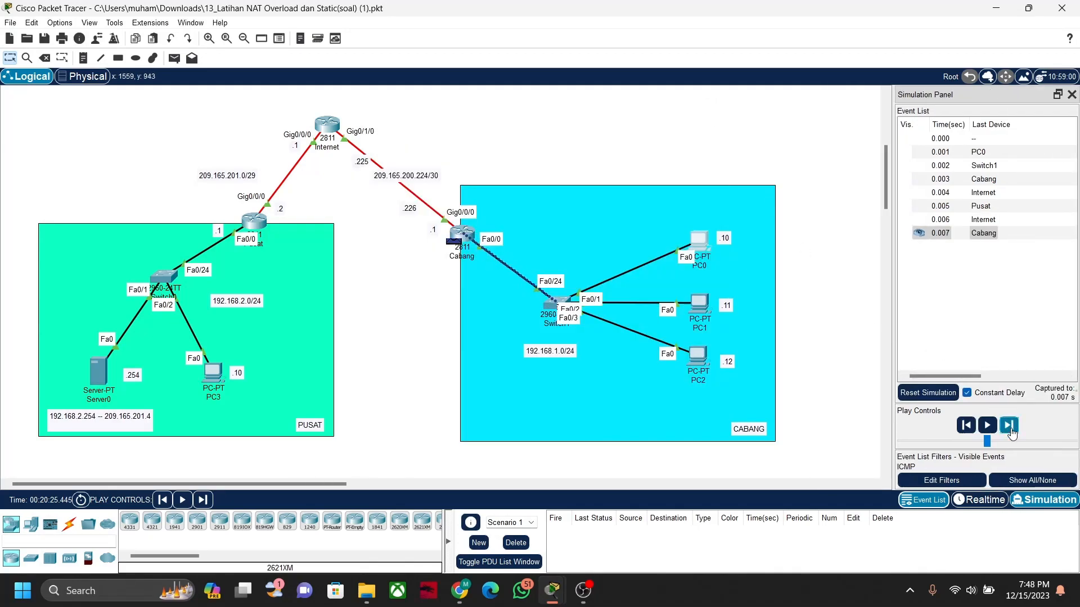
pyautogui.click(1009, 428)
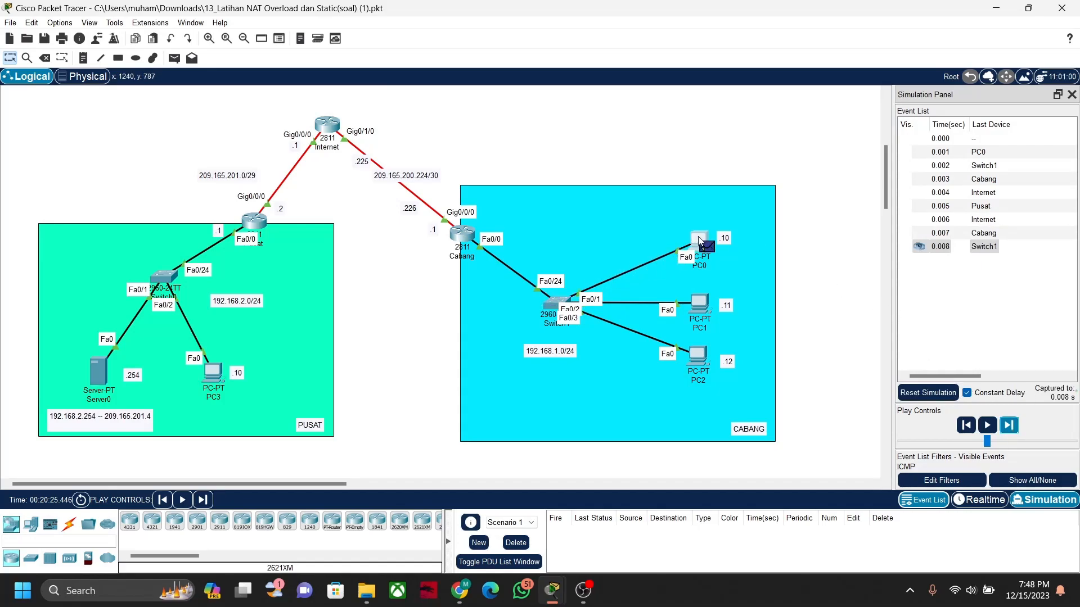
pyautogui.click(699, 237)
pyautogui.scroll(-2, 591, 414)
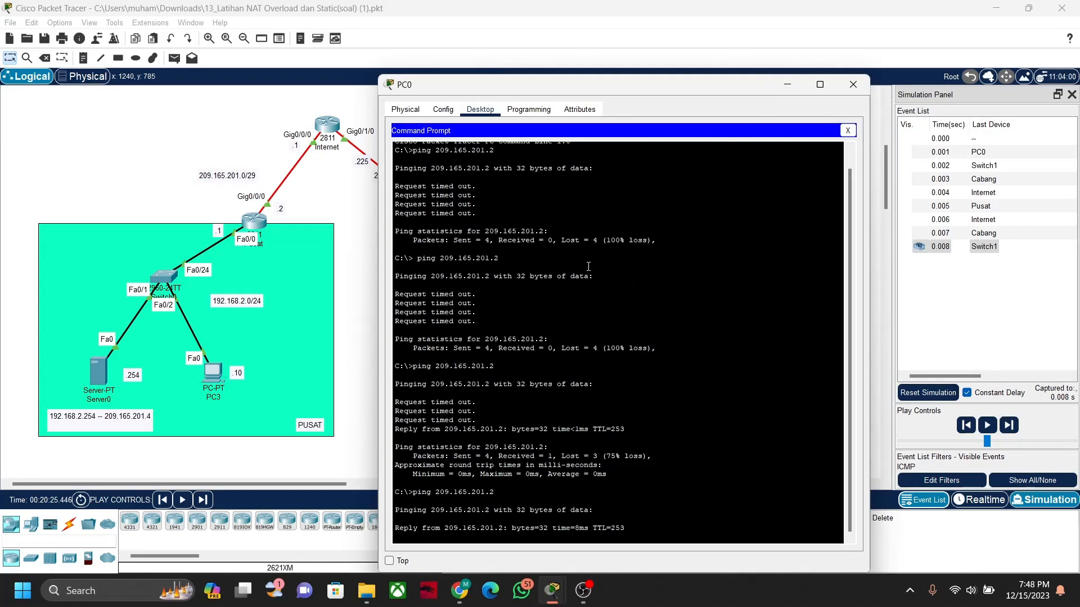
pyautogui.click(852, 84)
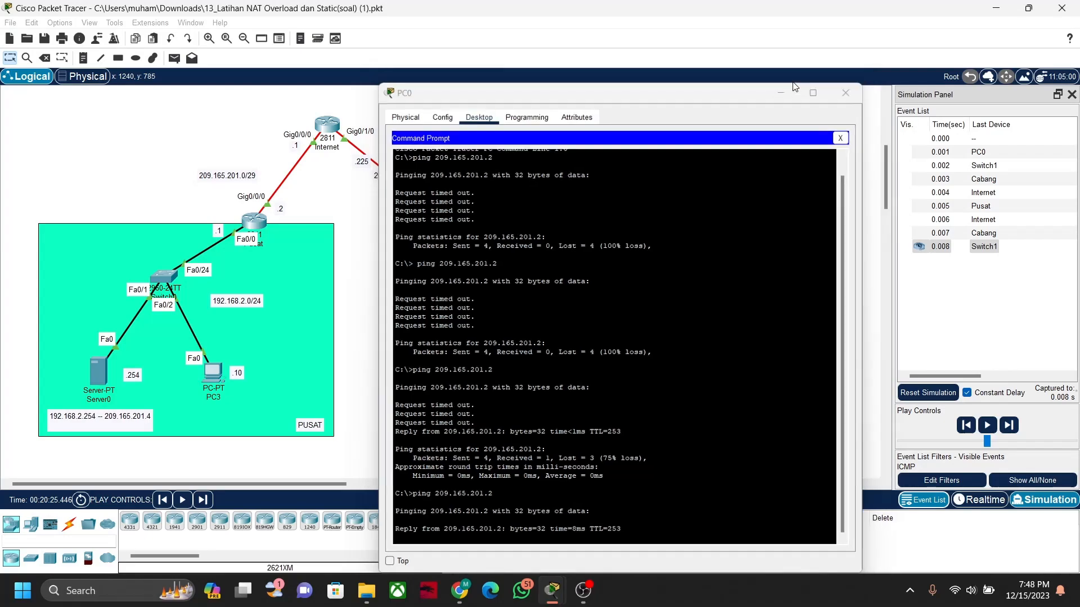
# - Exit global configuration mode on the Cabang router, run show ip nat translations, and examine the inside global and inside local addresses
pyautogui.click(462, 232)
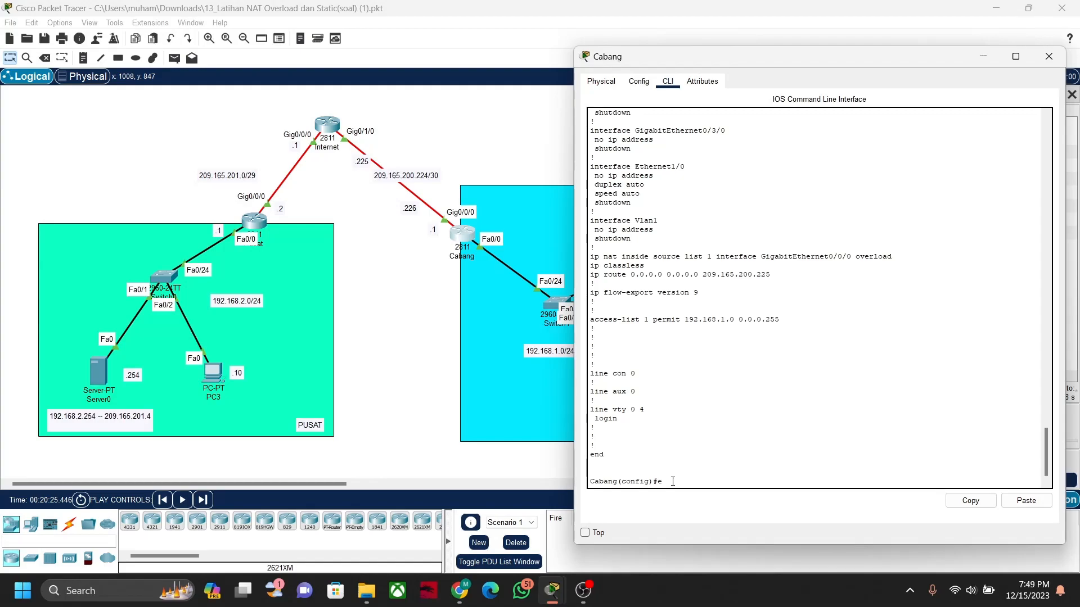
pyautogui.write('exi')
pyautogui.press('Return')
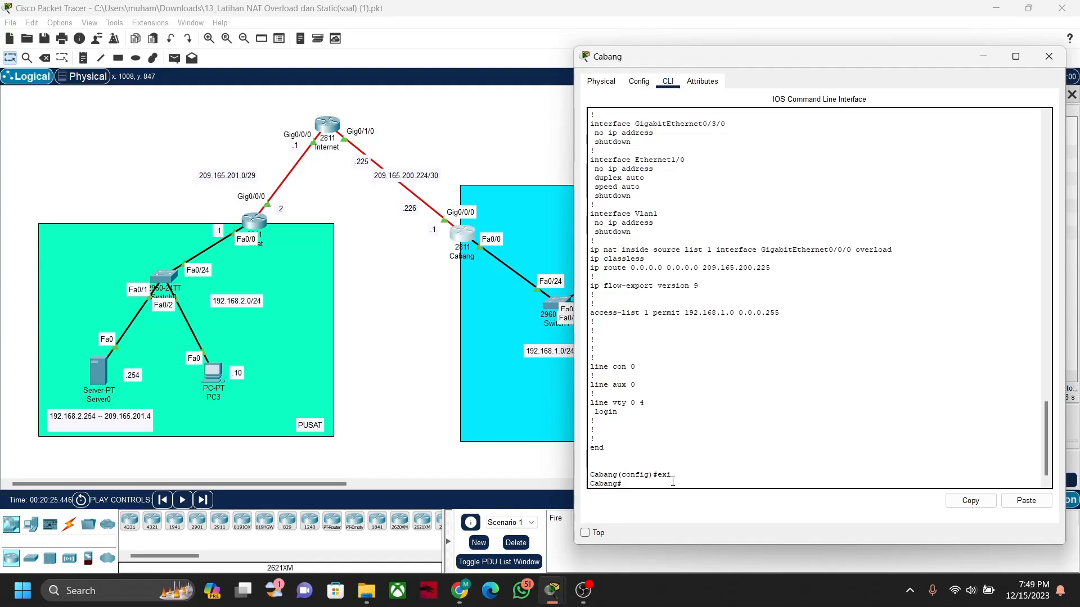
pyautogui.write('show ip nat translations')
pyautogui.press('Return')
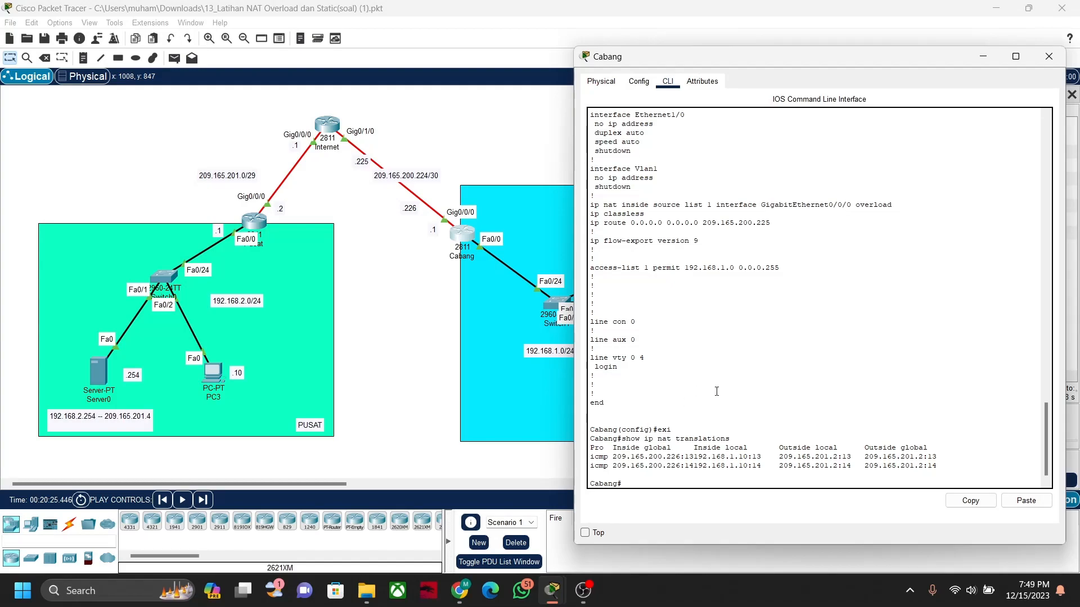
pyautogui.moveTo(590, 457); pyautogui.dragTo(676, 457)
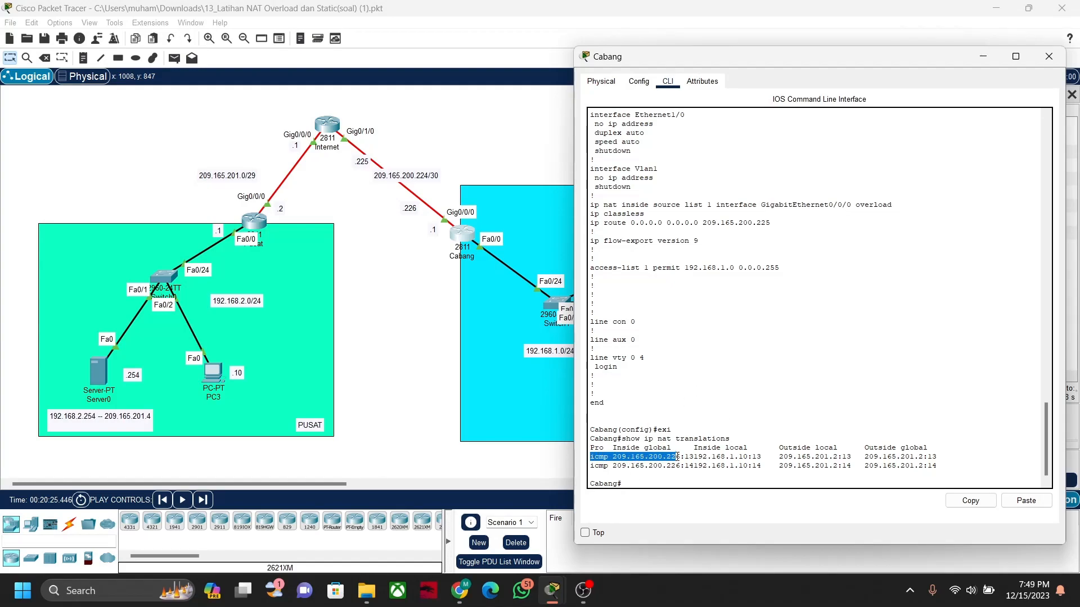
pyautogui.moveTo(589, 465); pyautogui.dragTo(690, 465)
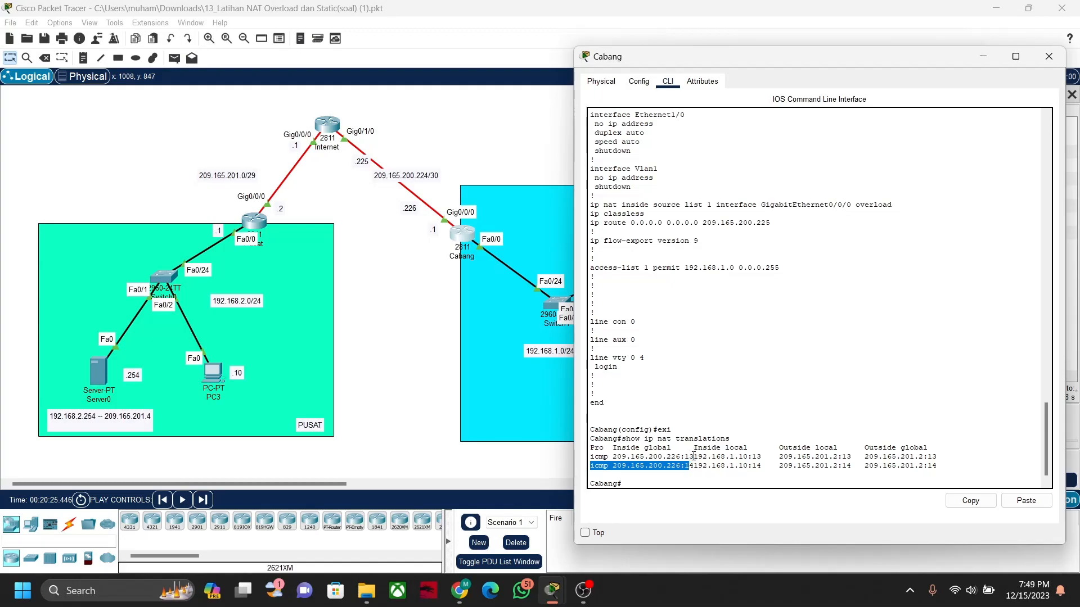
pyautogui.moveTo(695, 456); pyautogui.dragTo(748, 457)
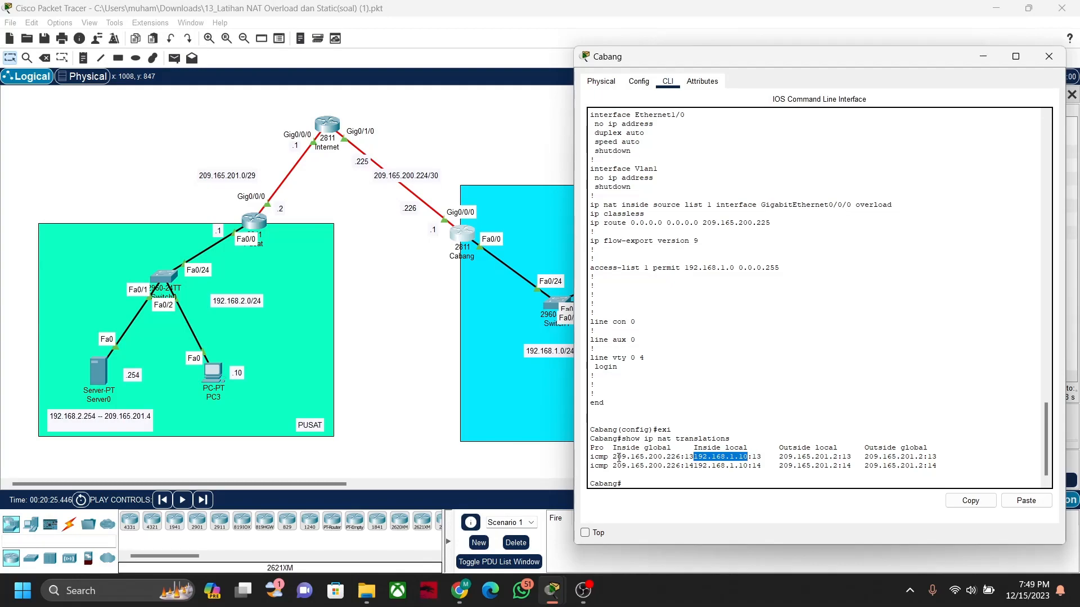
pyautogui.moveTo(613, 457); pyautogui.dragTo(681, 456)
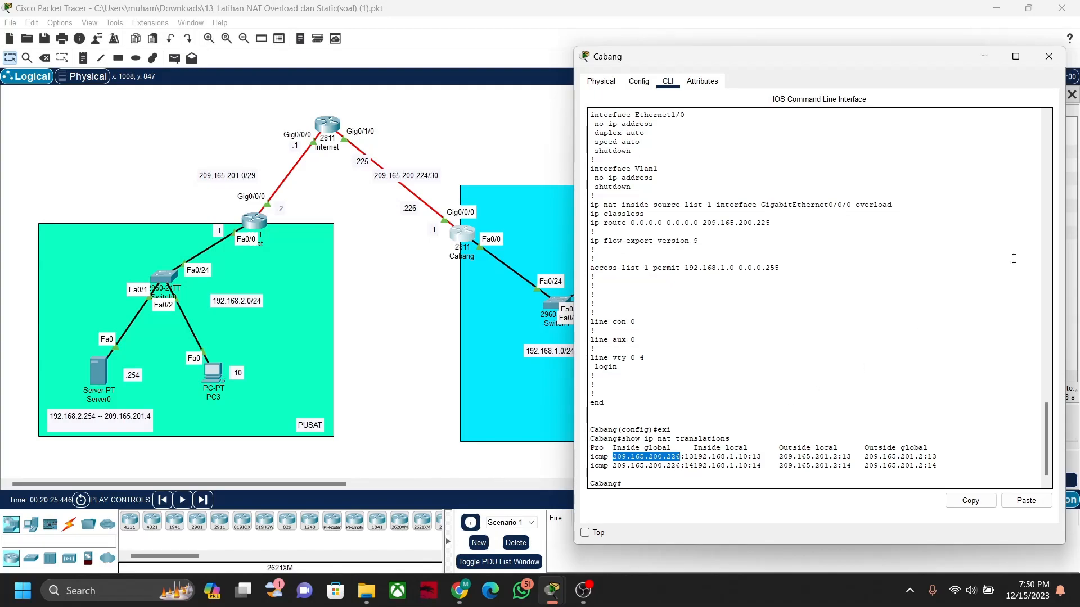
# - Minimise the Cabang router window, reset the simulation and return to Realtime mode
pyautogui.click(983, 56)
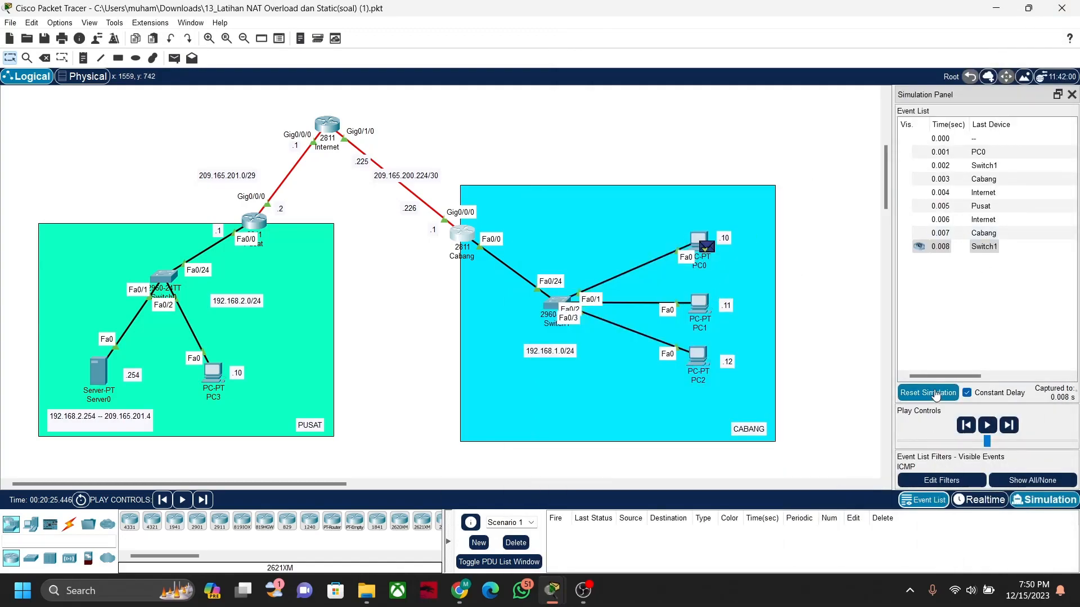
pyautogui.click(935, 394)
pyautogui.moveTo(700, 316)
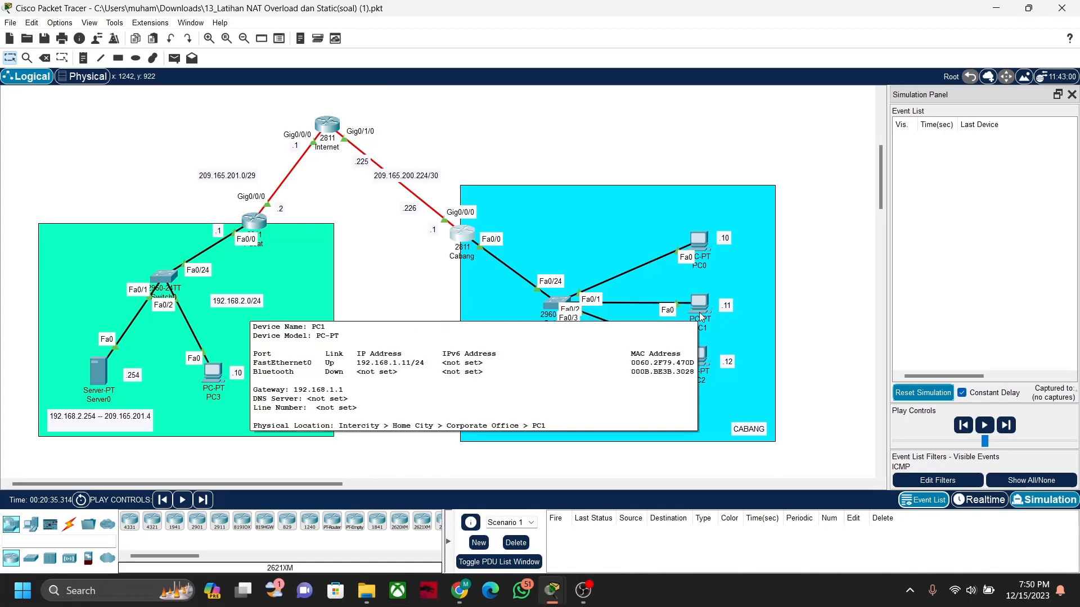
pyautogui.click(979, 500)
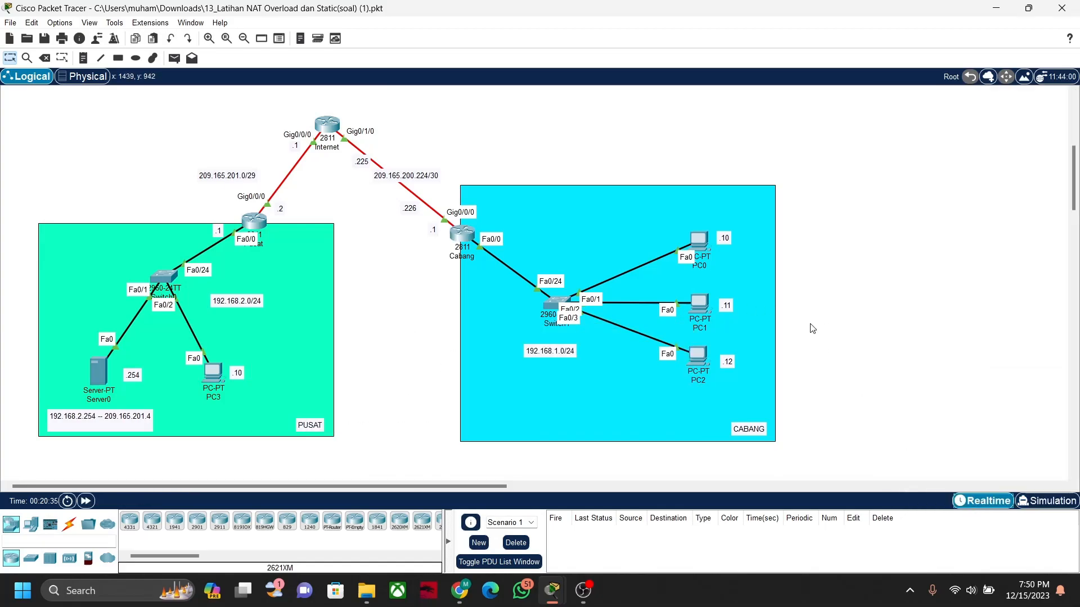
# - Open PC1's command prompt in a narrower window and place it clear of the Cabang network's PCs
pyautogui.click(699, 307)
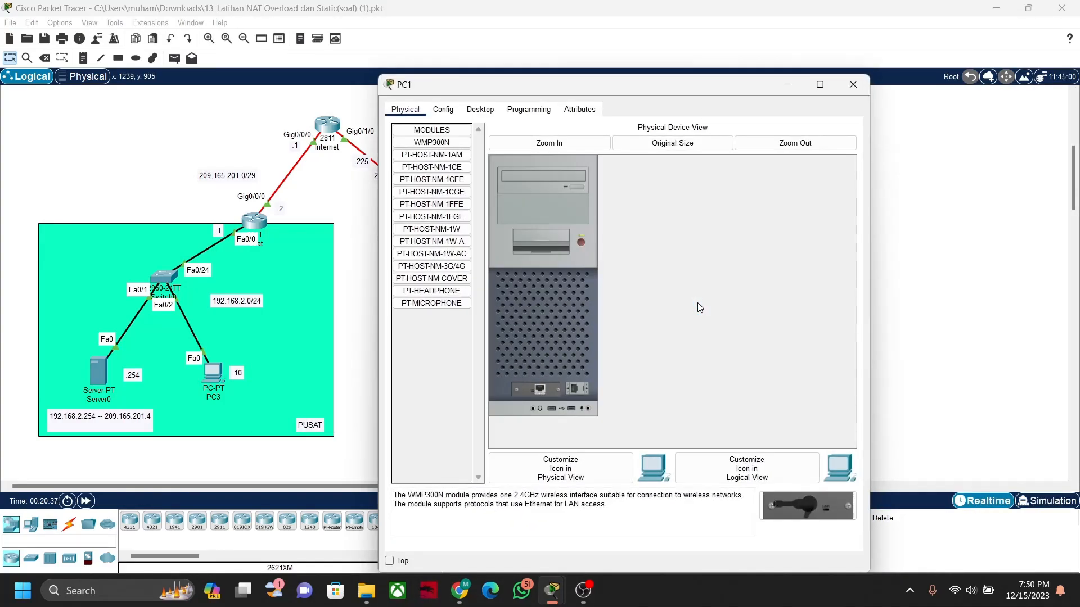
pyautogui.moveTo(669, 76); pyautogui.dragTo(669, 182)
pyautogui.moveTo(870, 285); pyautogui.dragTo(707, 285)
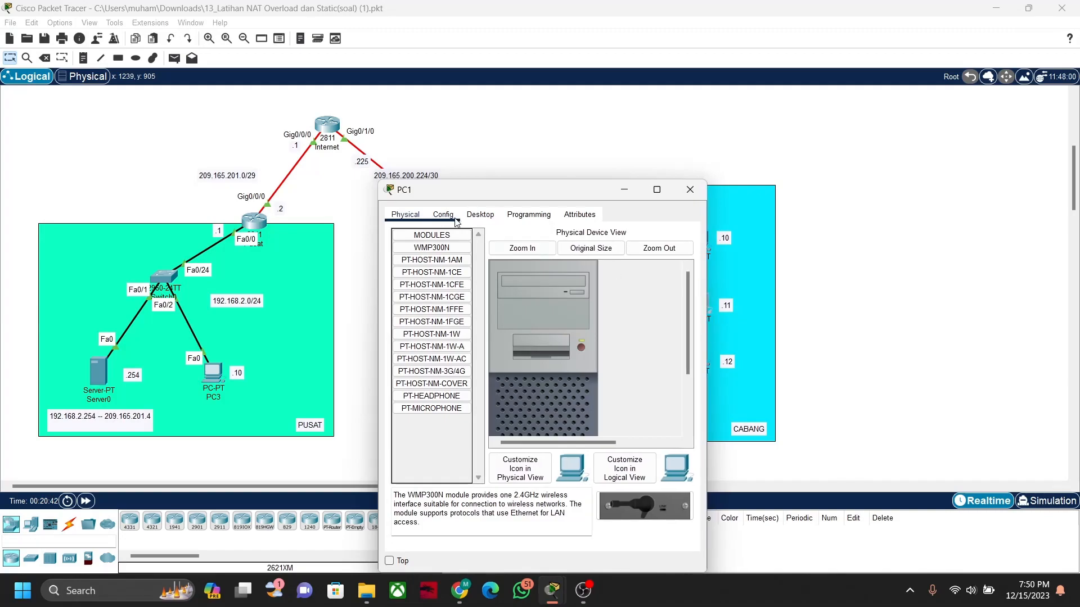
pyautogui.click(479, 215)
pyautogui.click(629, 271)
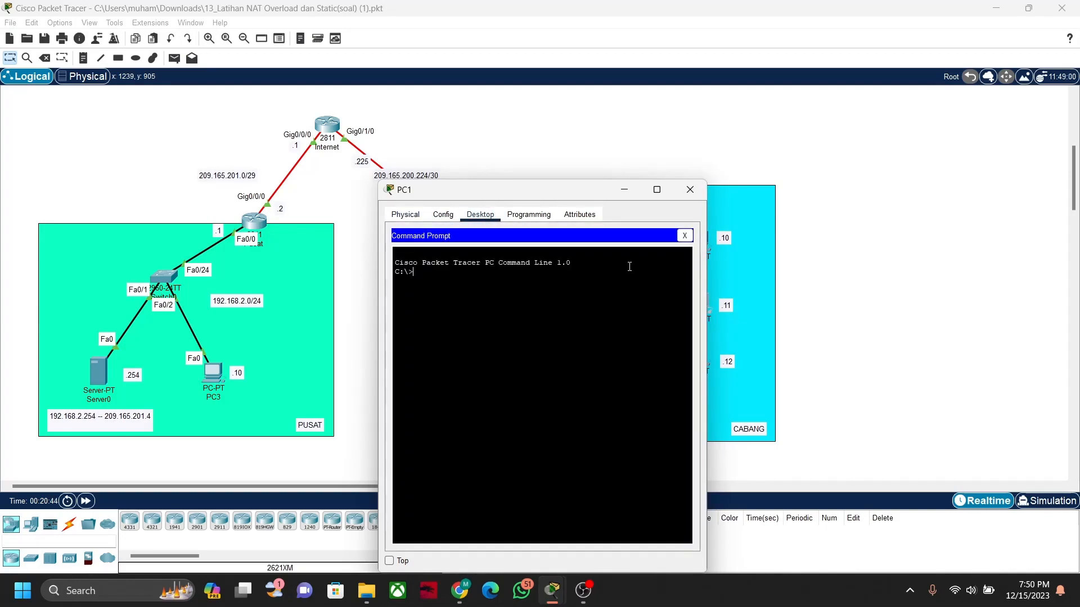
pyautogui.moveTo(594, 194); pyautogui.dragTo(303, 134)
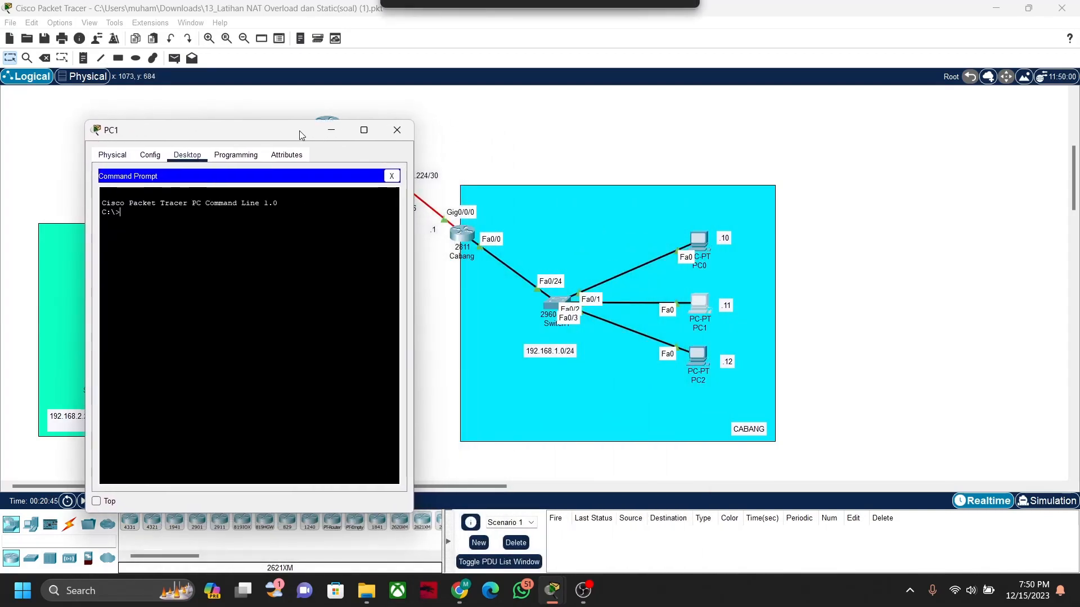
# - Open PC2's command prompt in a narrower window and move it away from the Pusat network and routers
pyautogui.click(701, 359)
pyautogui.click(699, 355)
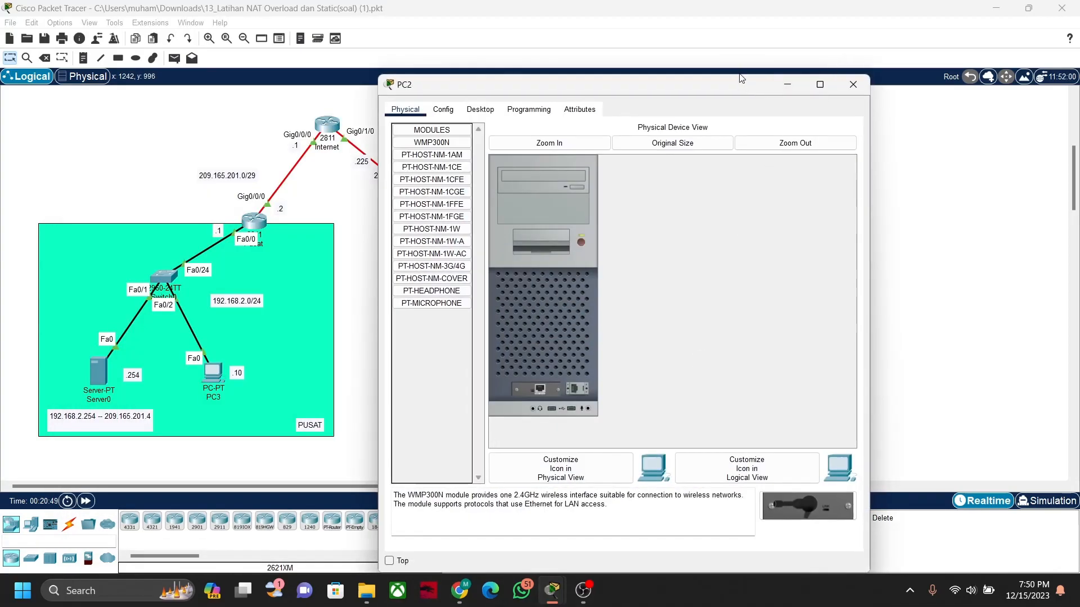
pyautogui.moveTo(739, 76); pyautogui.dragTo(744, 160)
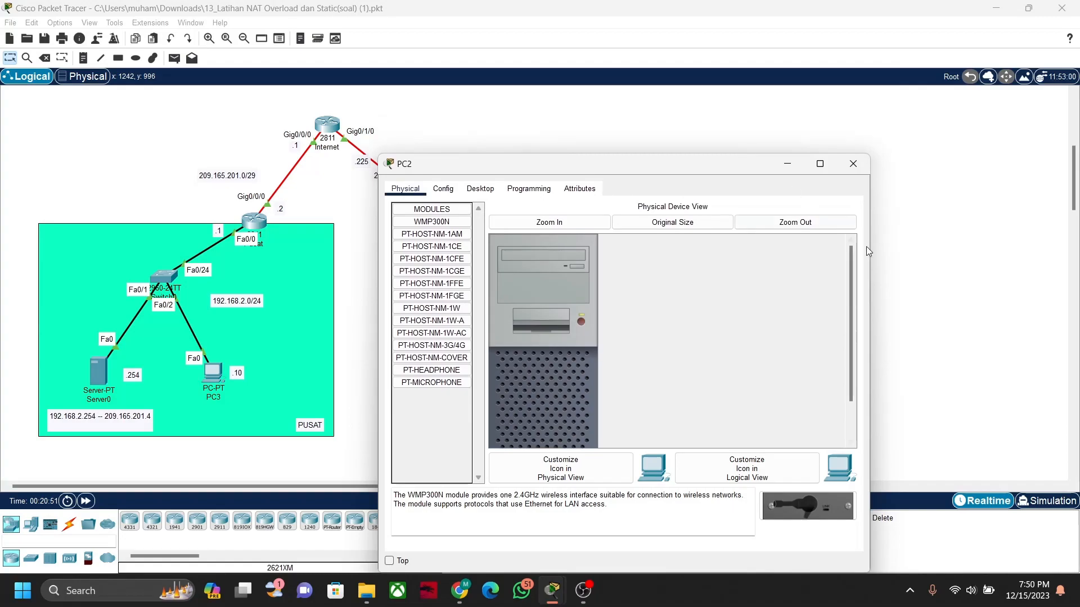
pyautogui.moveTo(869, 252); pyautogui.dragTo(707, 278)
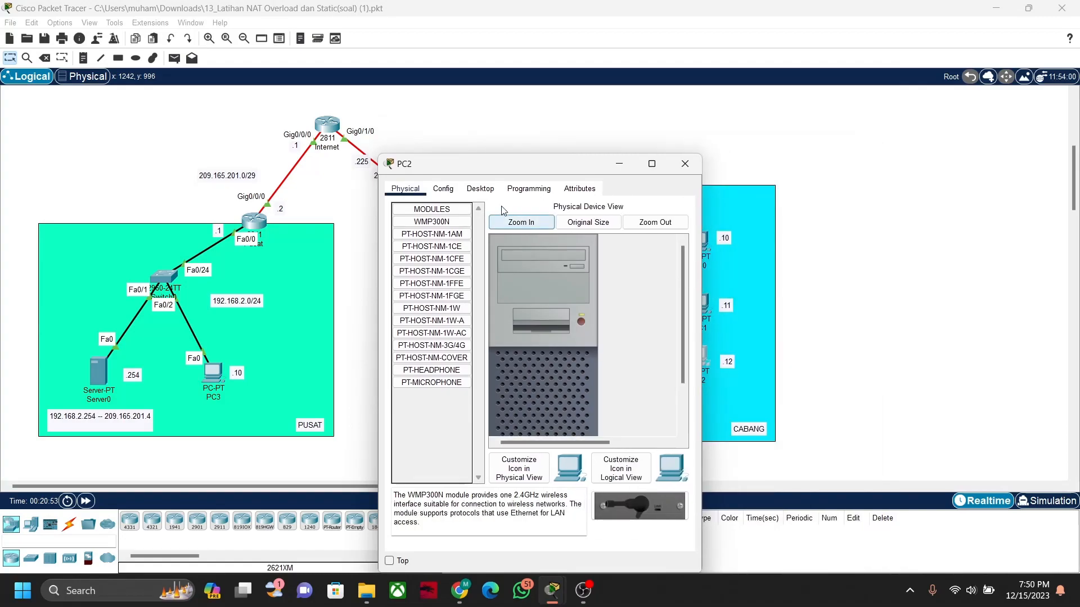
pyautogui.click(482, 189)
pyautogui.click(639, 239)
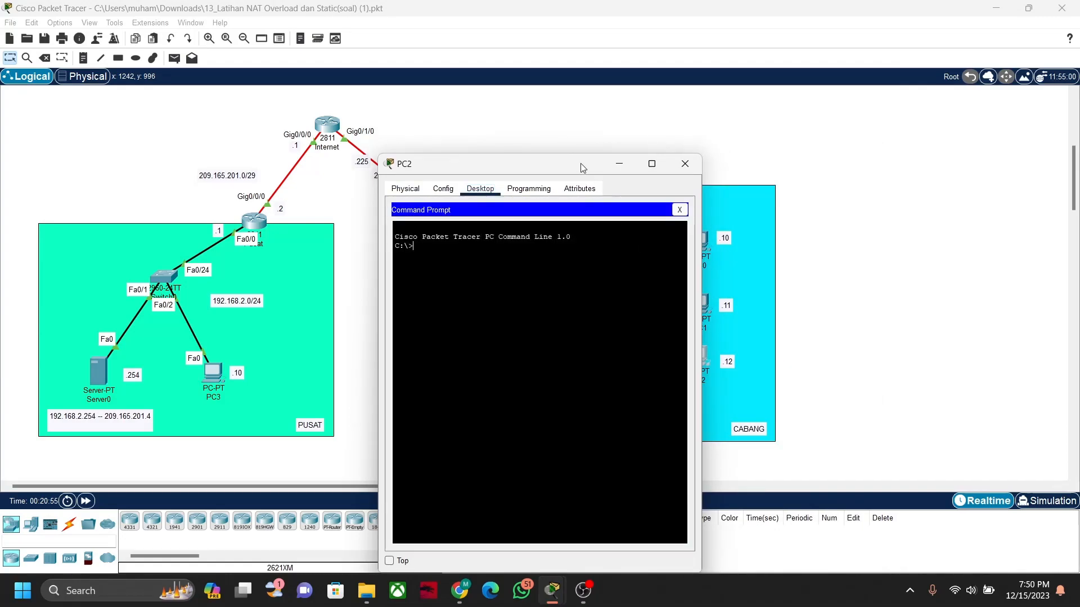
pyautogui.moveTo(579, 164); pyautogui.dragTo(882, 104)
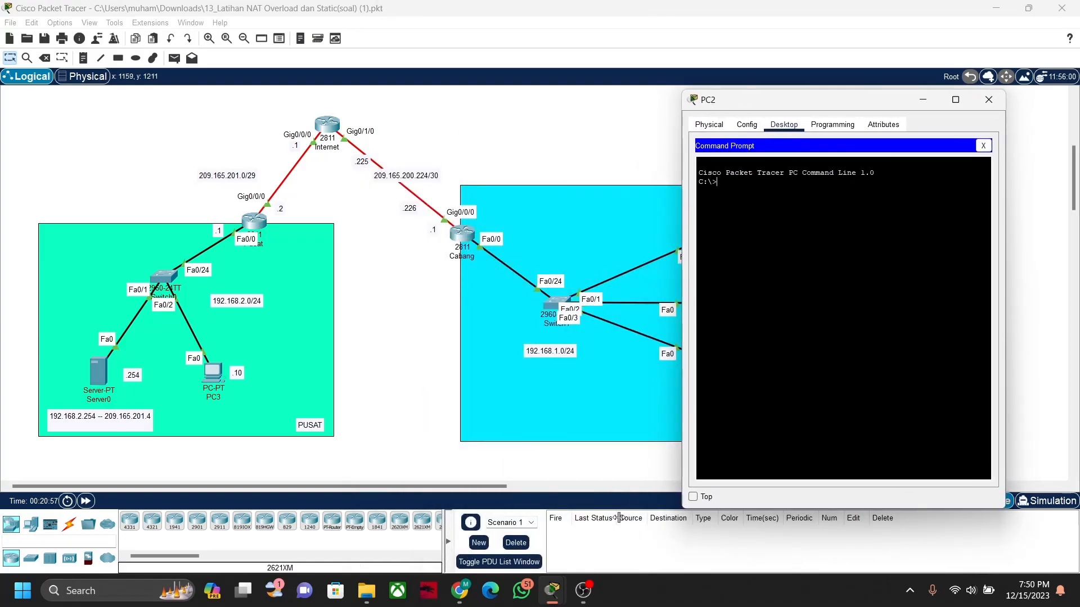
# - Bring PC1's window forward and enter ping 209.165.201.2 in its command prompt without running it
pyautogui.moveTo(552, 590)
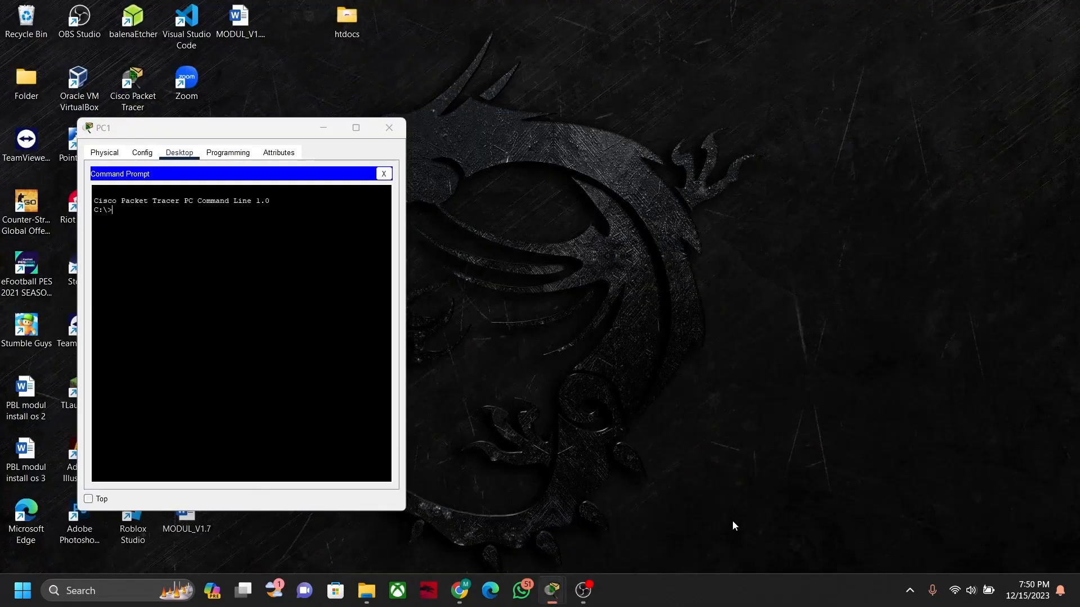
pyautogui.click(733, 521)
pyautogui.write('ping 209.165.201')
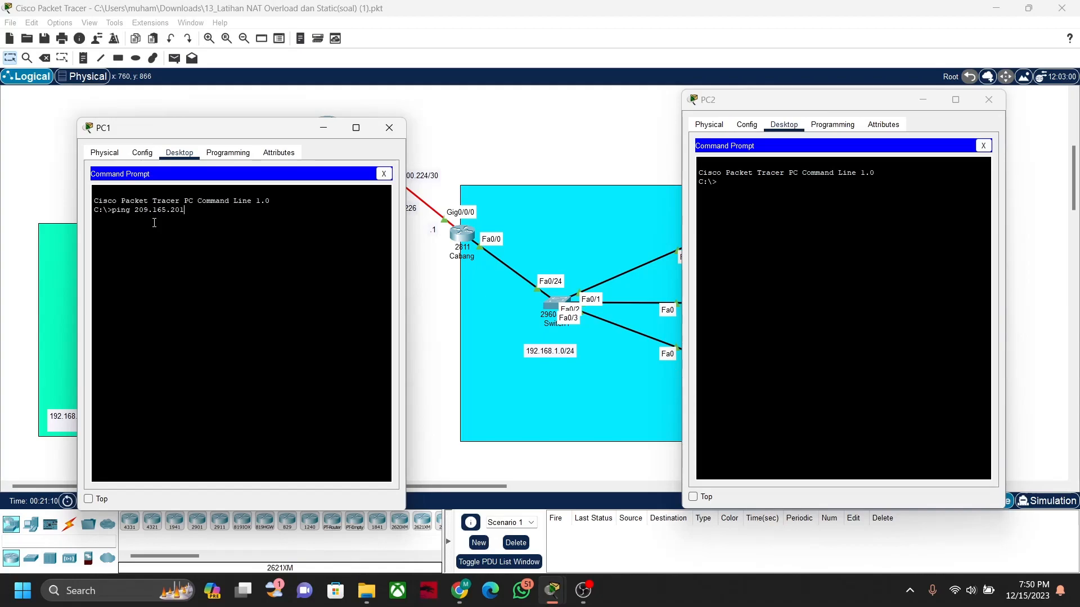
pyautogui.write('.2')
# - Ping 209.165.201.2 from PC2's command prompt and run the prepared ping from PC1
pyautogui.click(750, 182)
pyautogui.write('209')
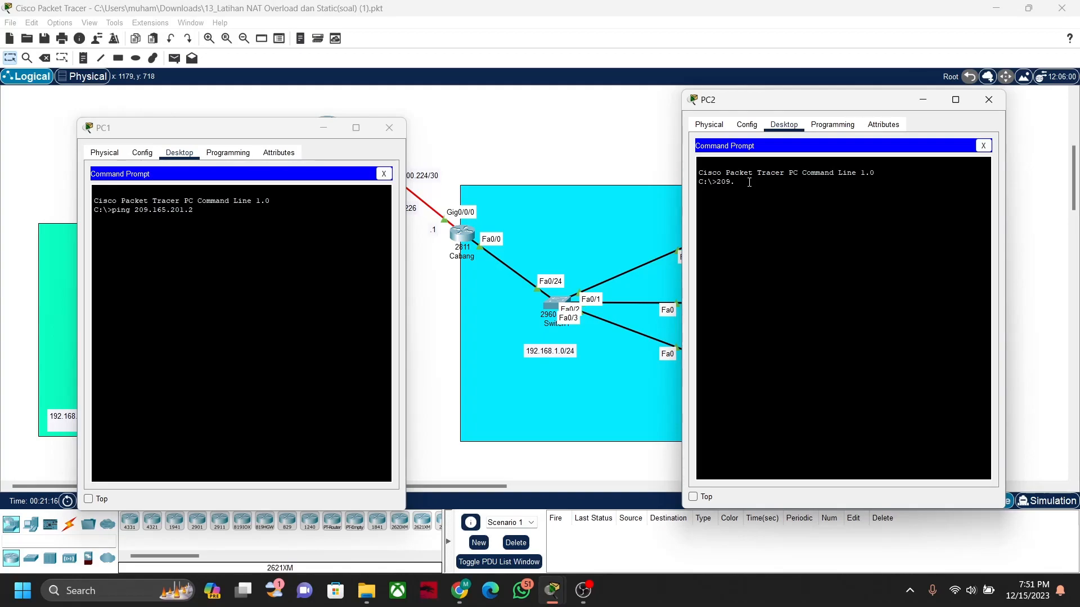
pyautogui.write('.165.201.2')
pyautogui.press('Return')
pyautogui.write('ping 209')
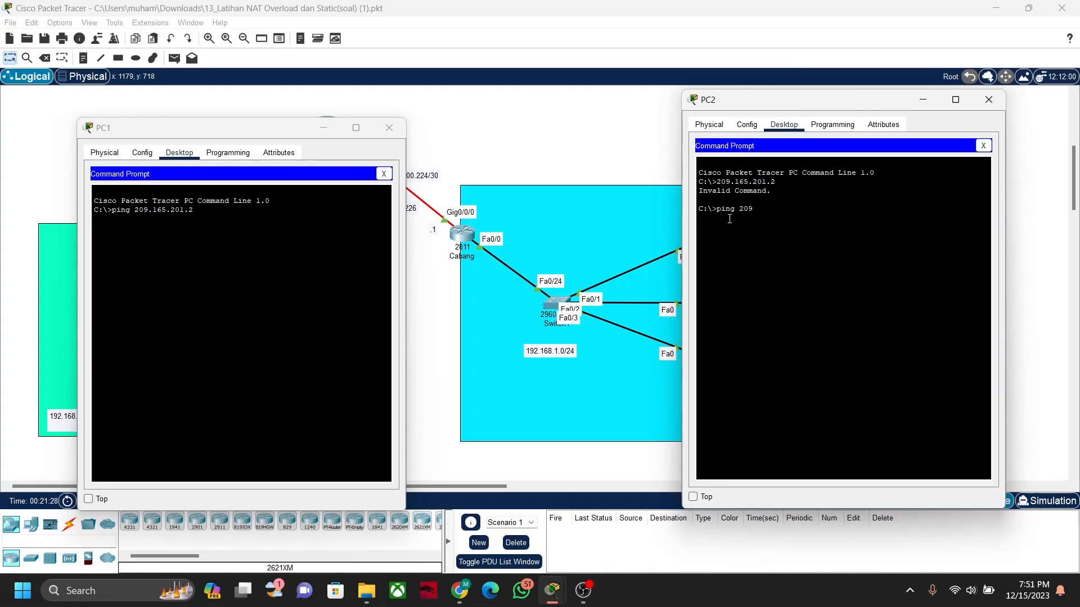
pyautogui.write('.165.201.2')
pyautogui.press('Return')
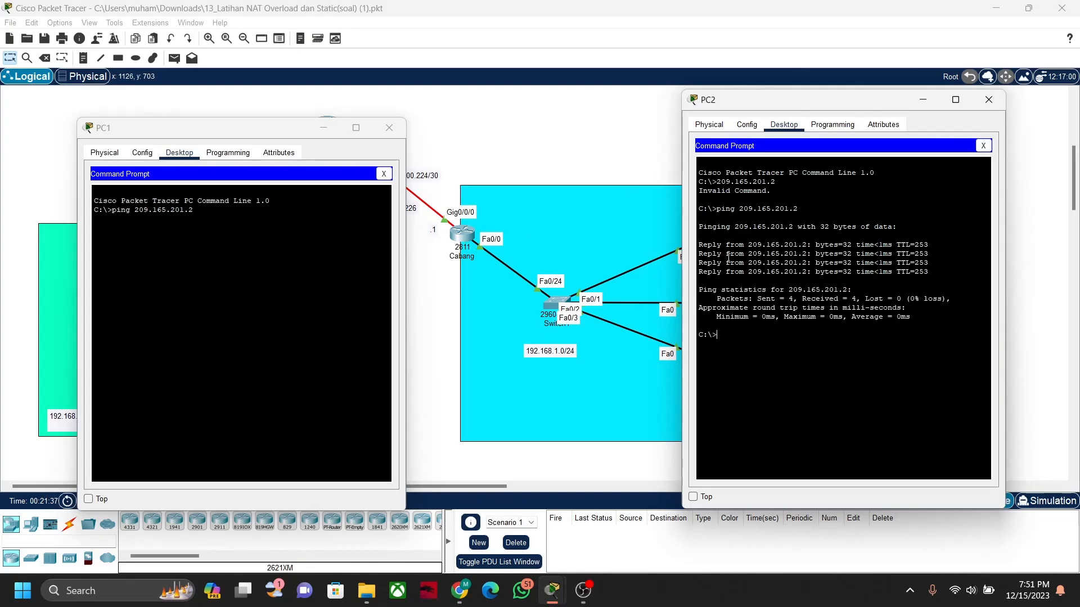
pyautogui.click(212, 216)
pyautogui.press('Return')
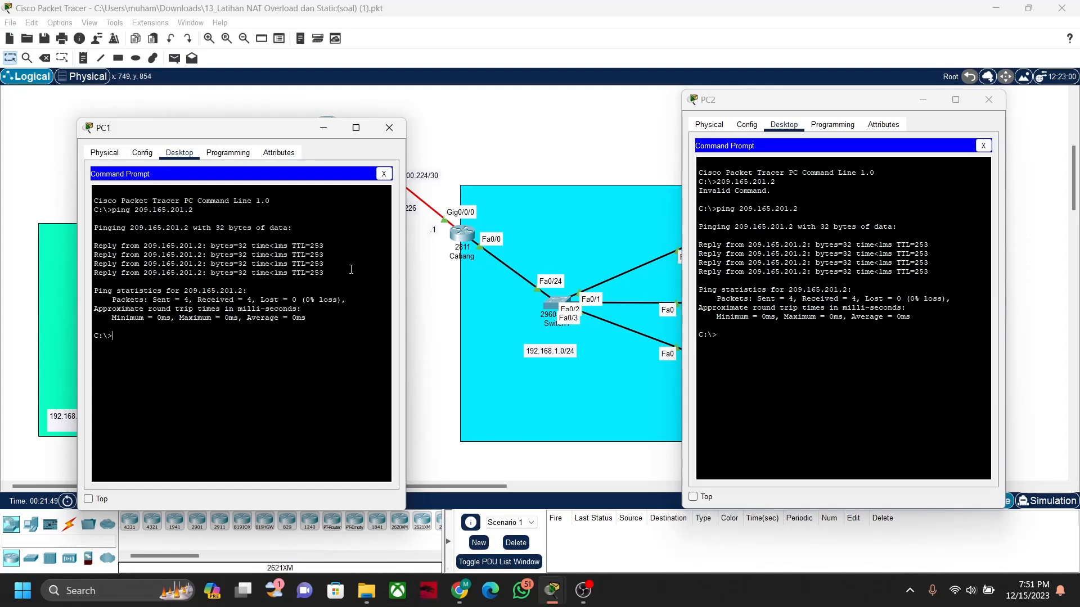
# - Run show ip nat translations on the Cabang router, examine the PC1 and PC2 entries, and minimise the open device windows
pyautogui.moveTo(551, 590)
pyautogui.click(558, 506)
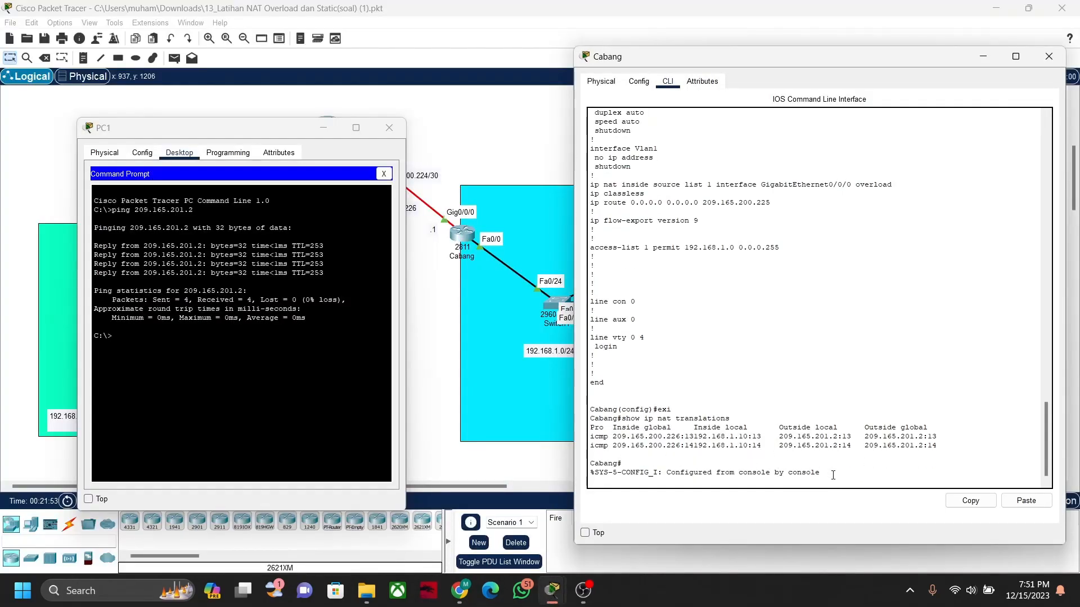
pyautogui.press('Return')
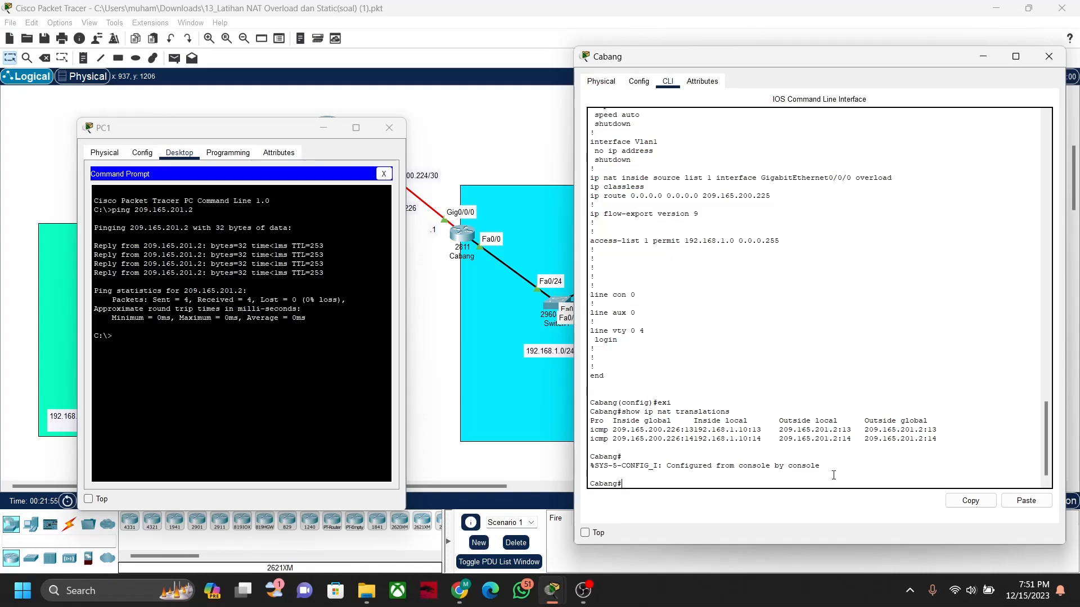
pyautogui.write('show ip nat translations')
pyautogui.press('Return')
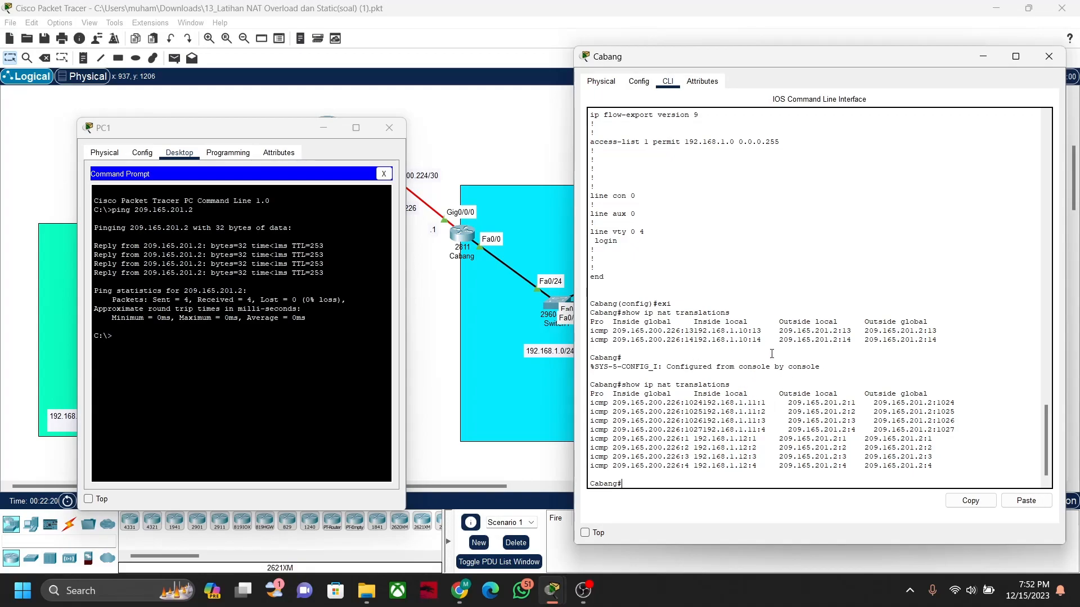
pyautogui.click(982, 59)
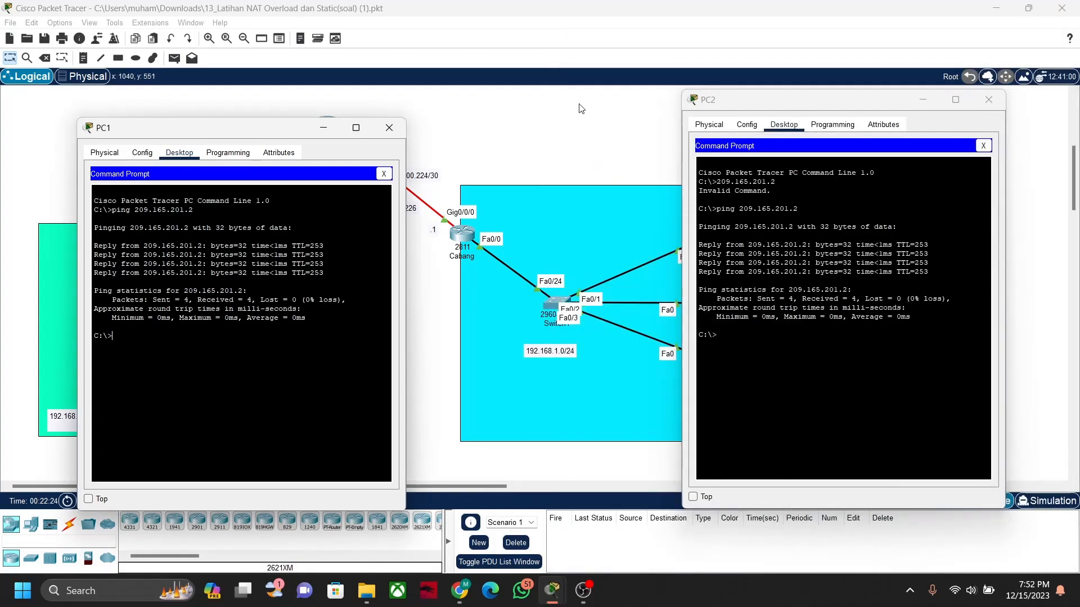
pyautogui.click(331, 130)
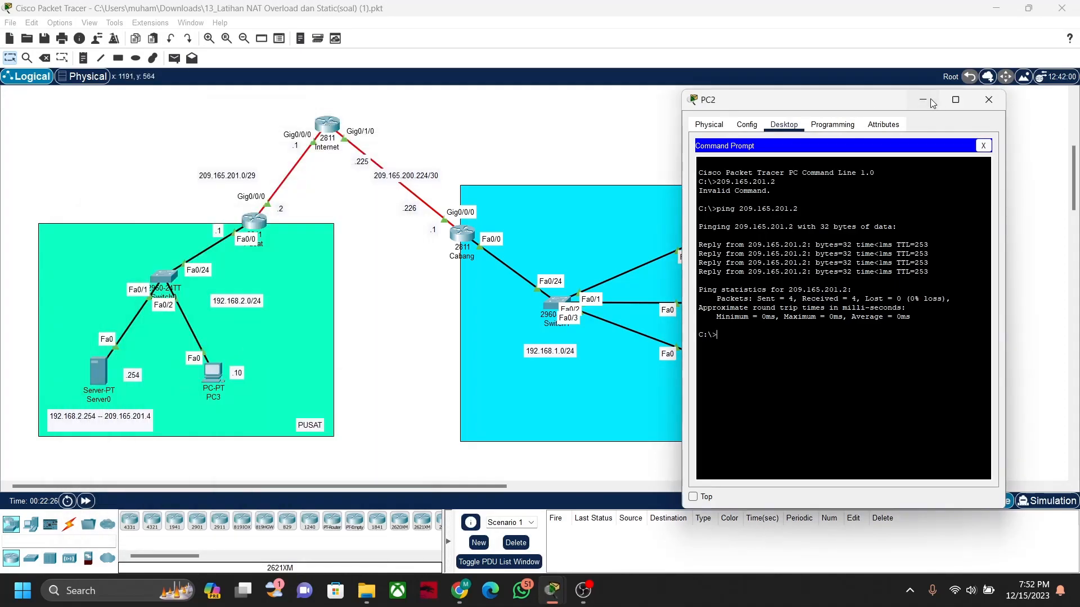
pyautogui.click(932, 102)
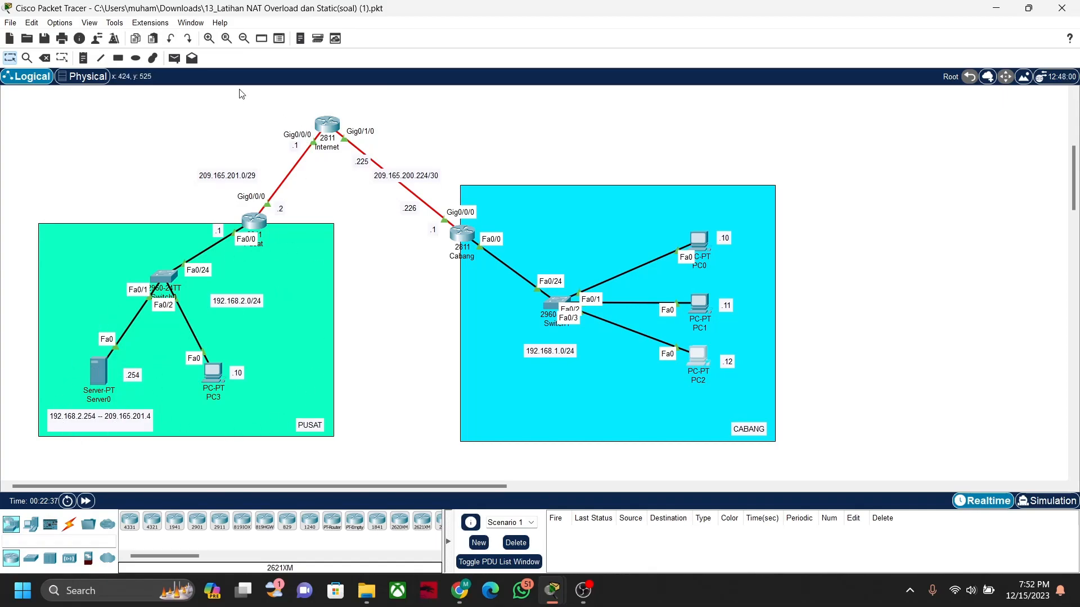
# - Test connectivity with simple PDUs from PC3 to Server0 and from PC0 to the Internet router, and delete both from the PDU list
pyautogui.click(179, 62)
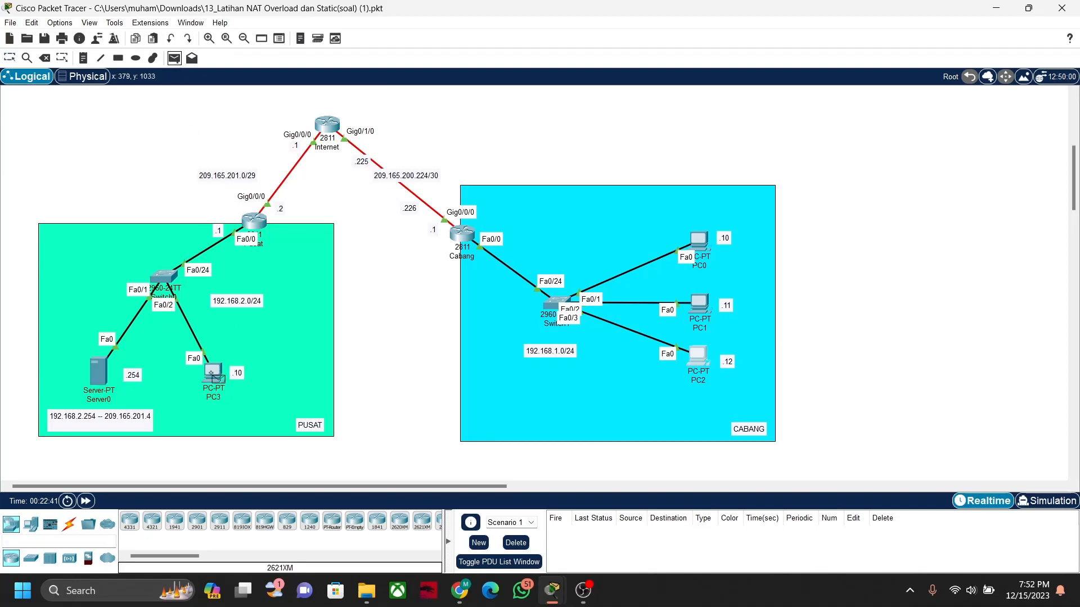
pyautogui.click(214, 374)
pyautogui.click(107, 371)
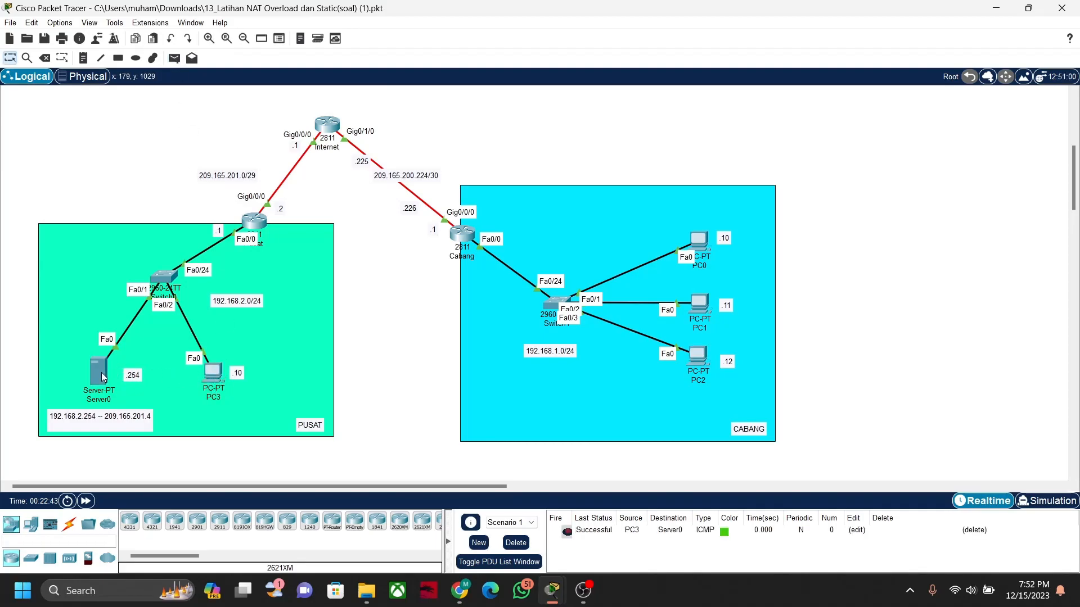
pyautogui.click(175, 58)
pyautogui.click(699, 242)
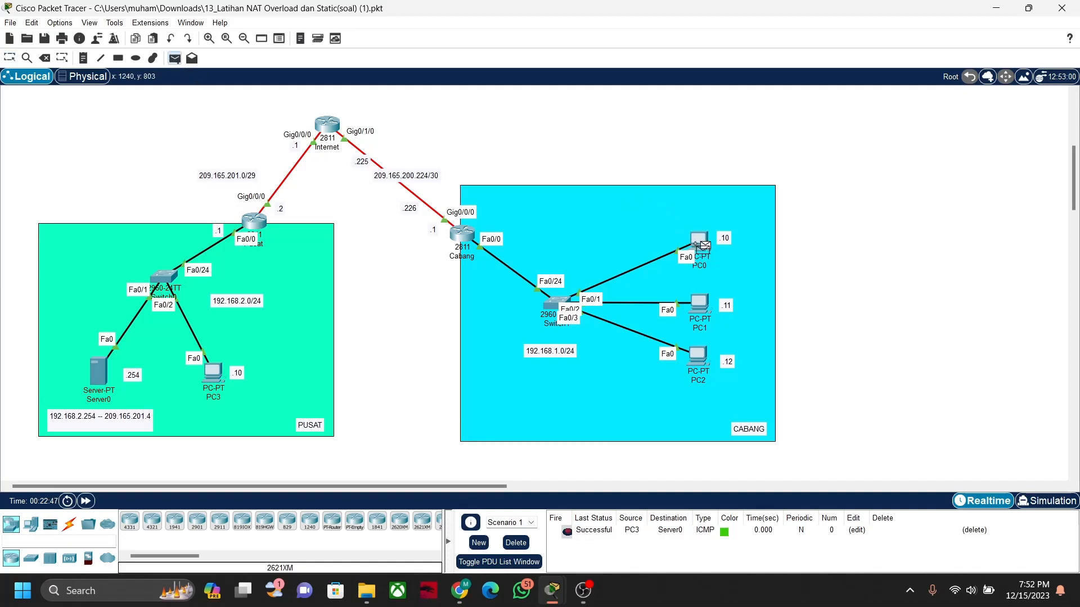
pyautogui.click(327, 129)
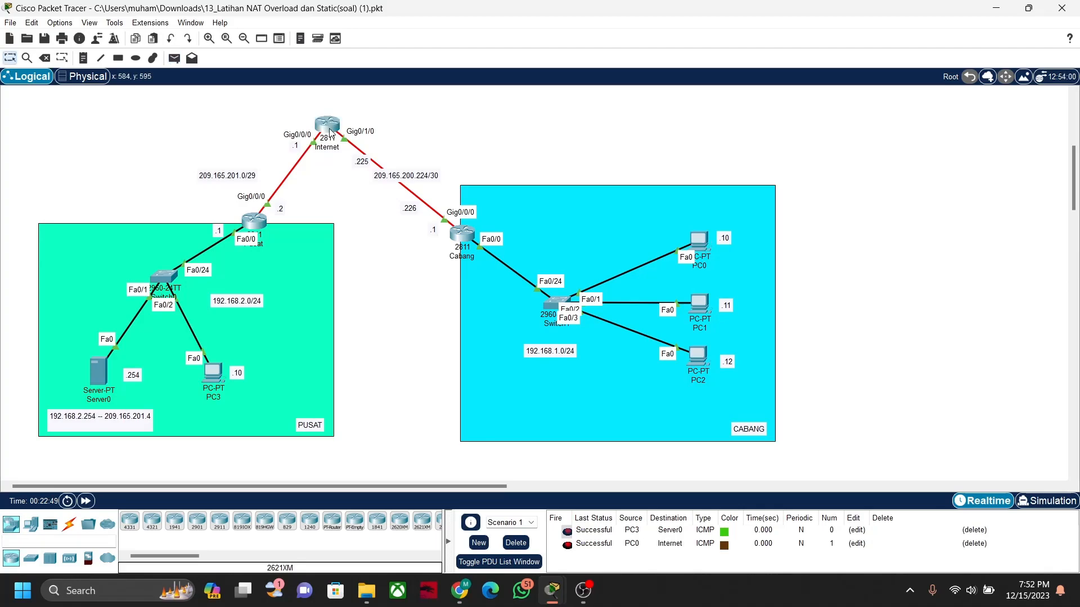
pyautogui.click(979, 532)
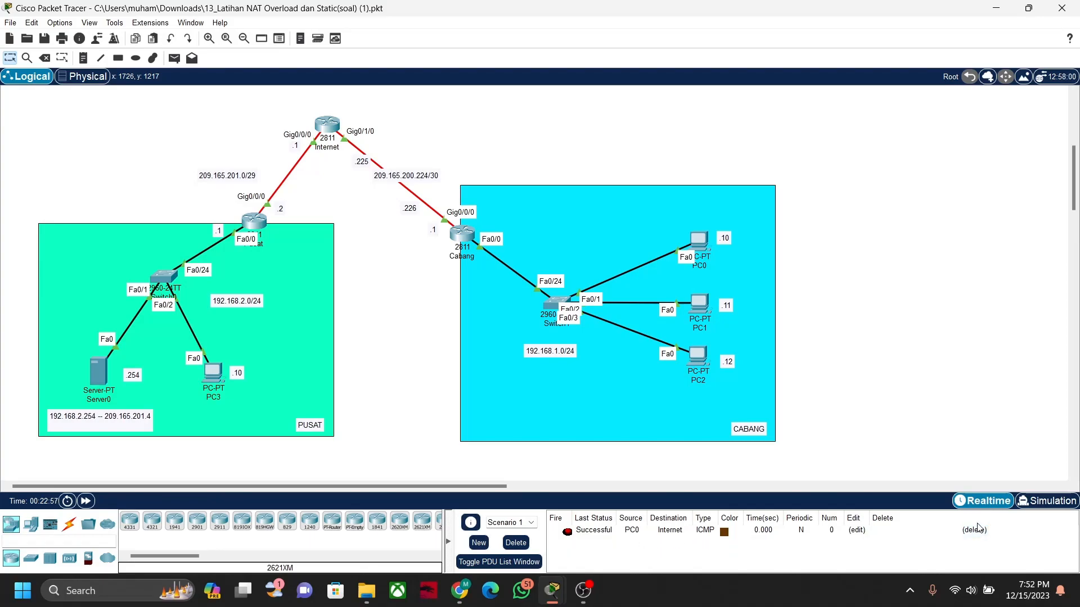
pyautogui.click(978, 532)
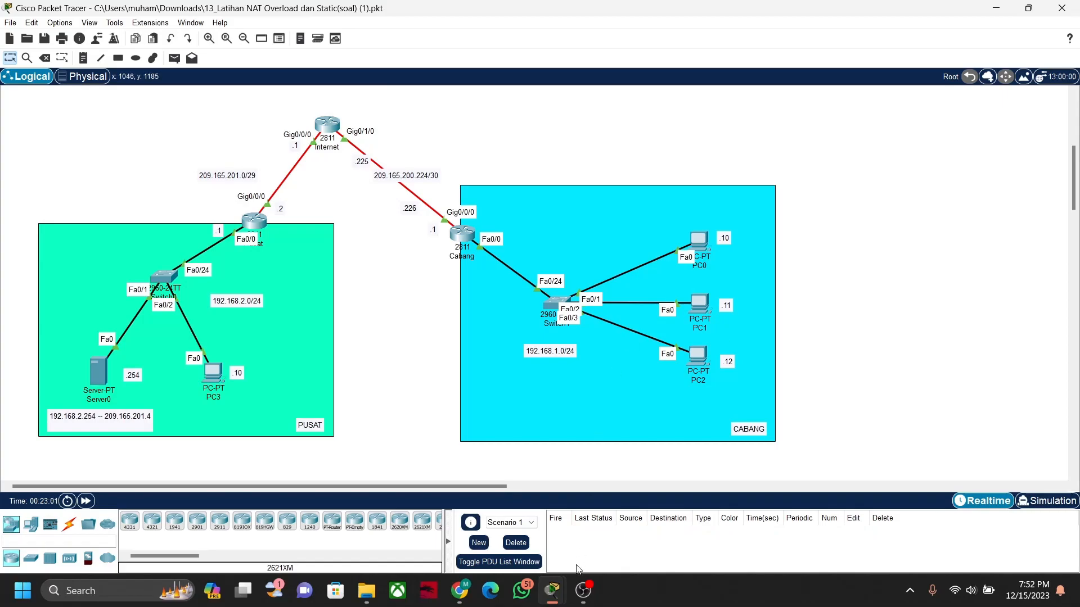
# - Open the Pusat router's command line and enter global configuration mode with en and conf t
pyautogui.click(251, 224)
pyautogui.click(471, 110)
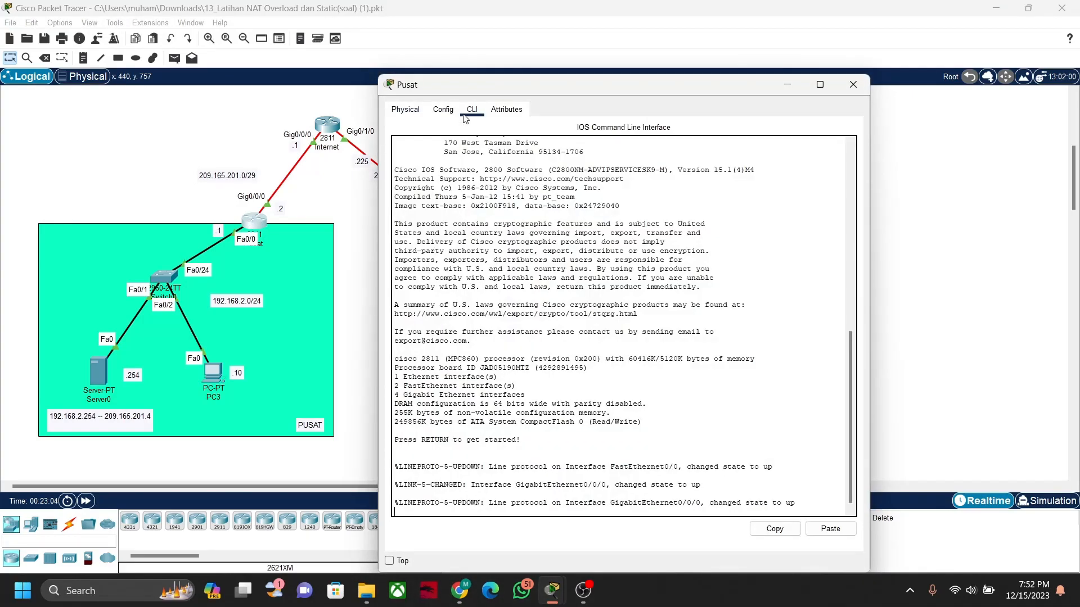
pyautogui.press('Return')
pyautogui.write('en')
pyautogui.press('Return')
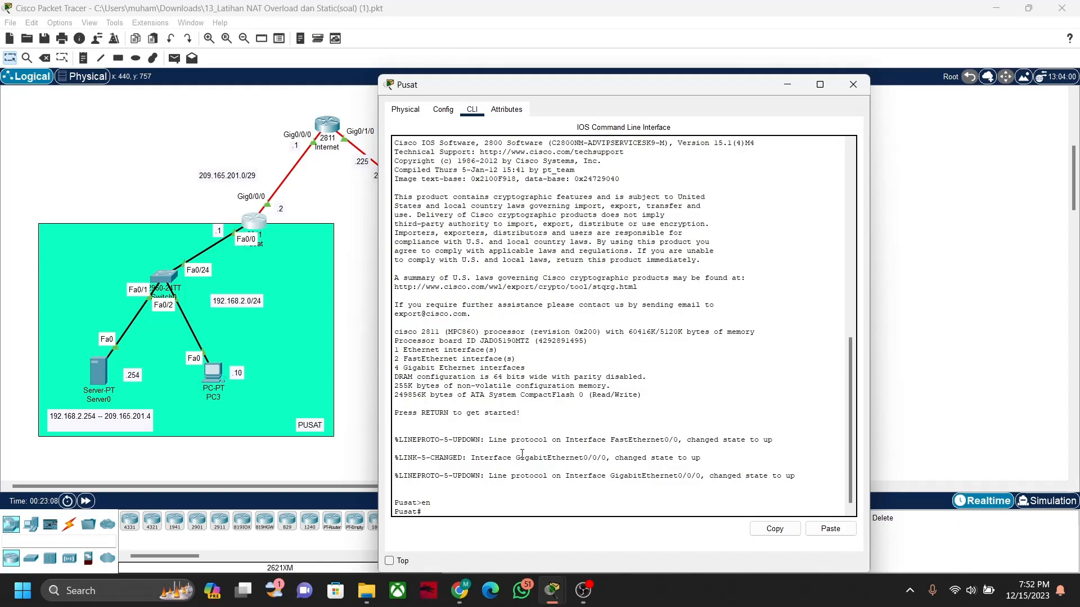
pyautogui.write('conf t')
pyautogui.press('Return')
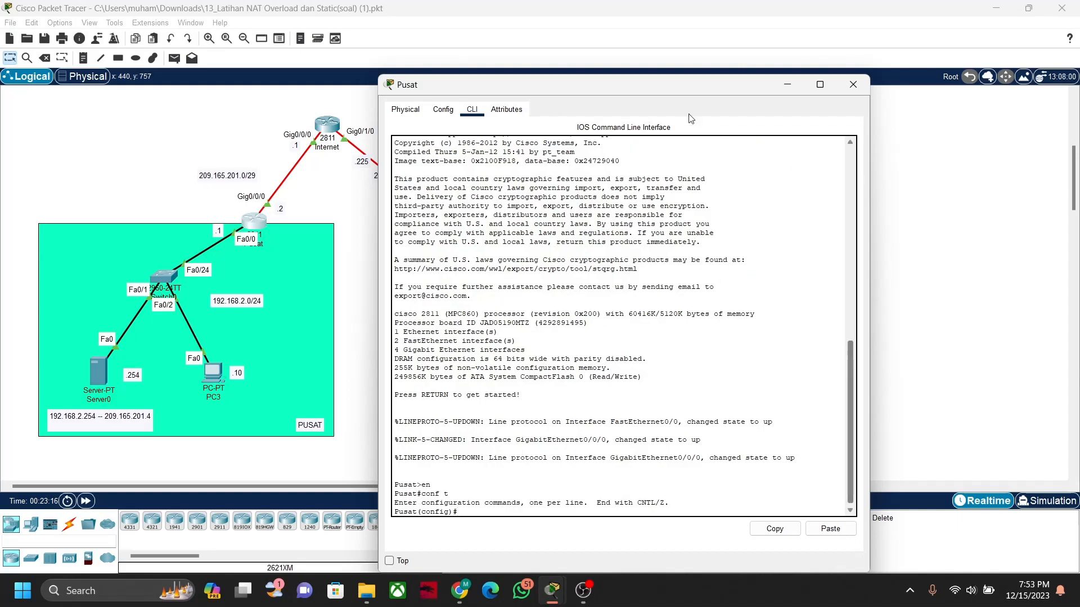
# - Minimise the Pusat router window and snap Packet Tracer beside the configuration PDF in the browser
pyautogui.moveTo(666, 87); pyautogui.dragTo(827, 48)
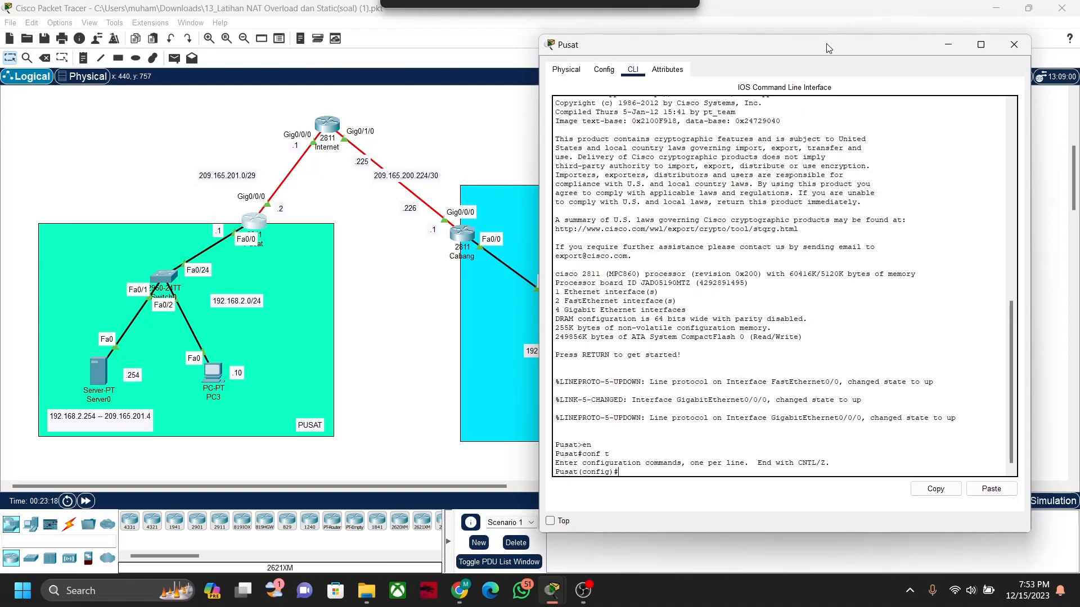
pyautogui.click(951, 46)
pyautogui.press('super+Right')
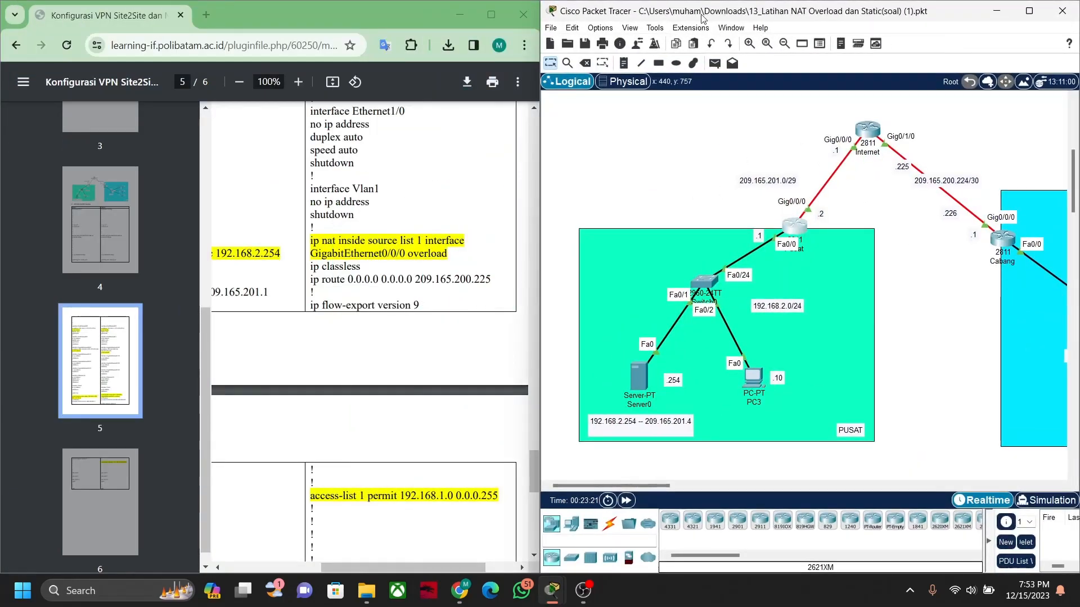
# - Restore the Pusat router window beside the PDF and select the highlighted ip nat inside source static line in the document
pyautogui.hscroll(-3, 336, 219)
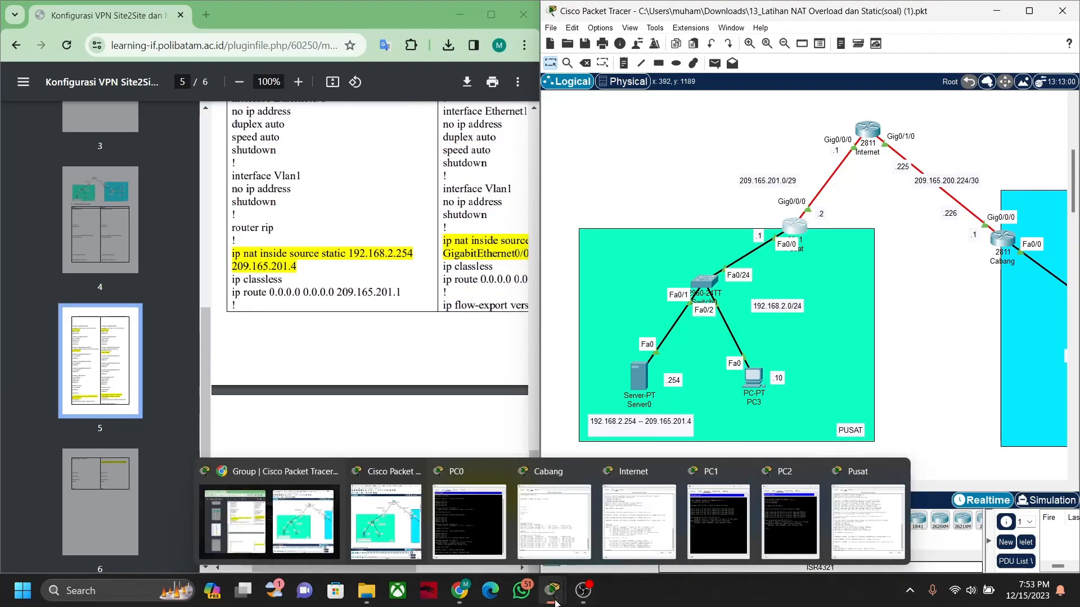
pyautogui.moveTo(539, 595)
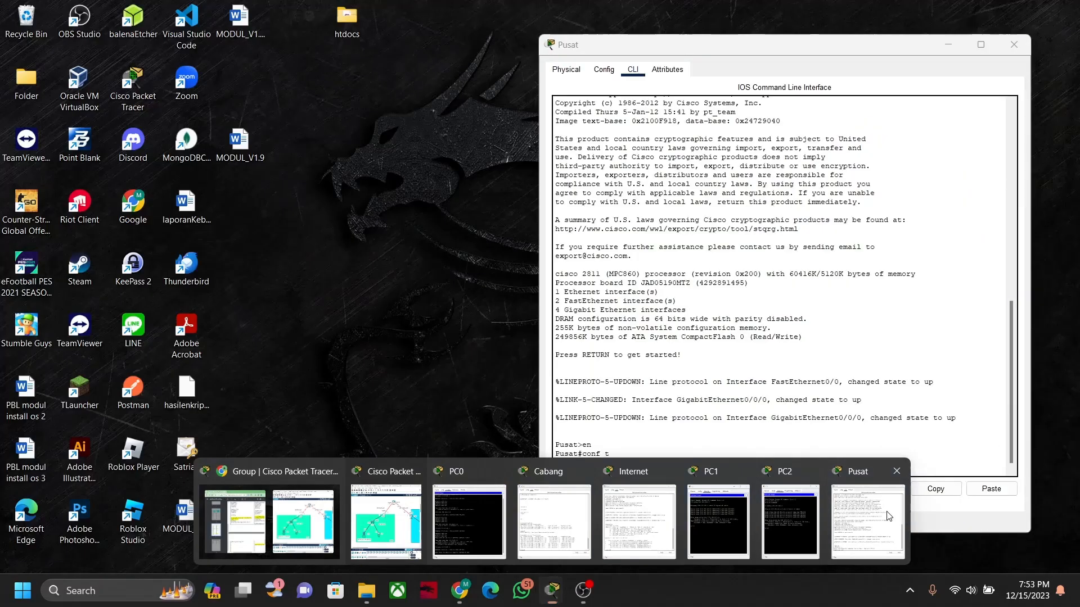
pyautogui.click(887, 515)
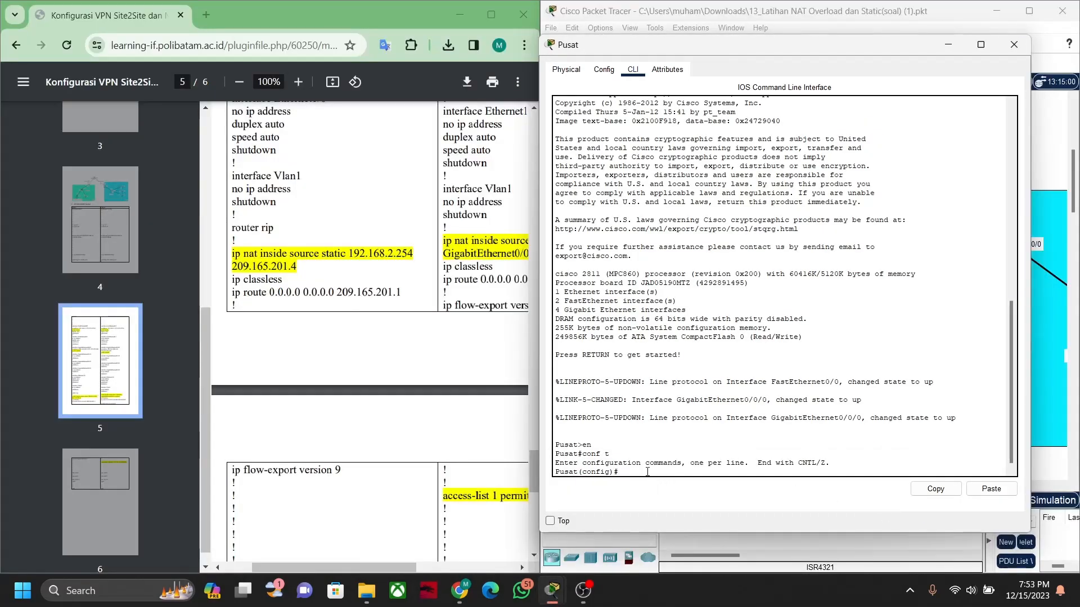
pyautogui.click(232, 255)
pyautogui.moveTo(233, 255); pyautogui.dragTo(299, 267)
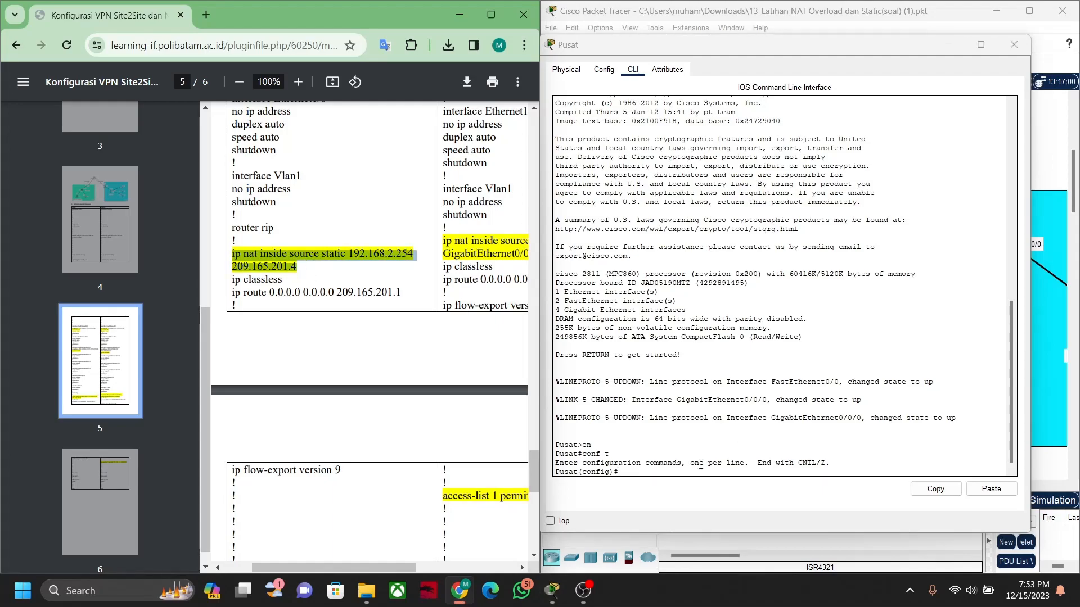
# - Enter the static NAT mapping ip nat inside source static 192.168.2.254 209.165.201.4 on the Pusat router
pyautogui.click(653, 473)
pyautogui.write('ip n')
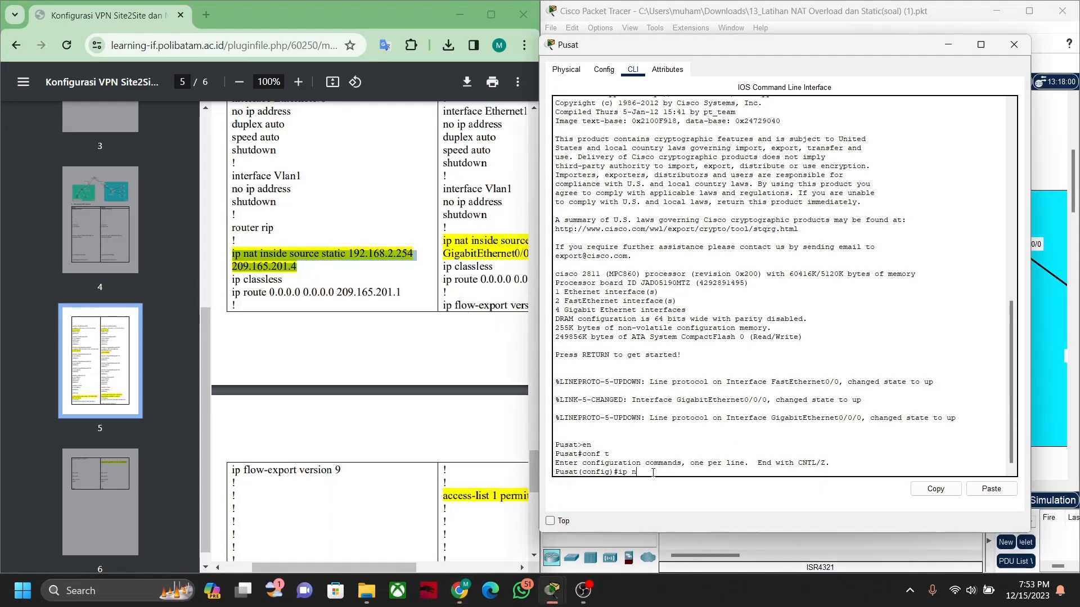
pyautogui.write('at ins')
pyautogui.press('Tab')
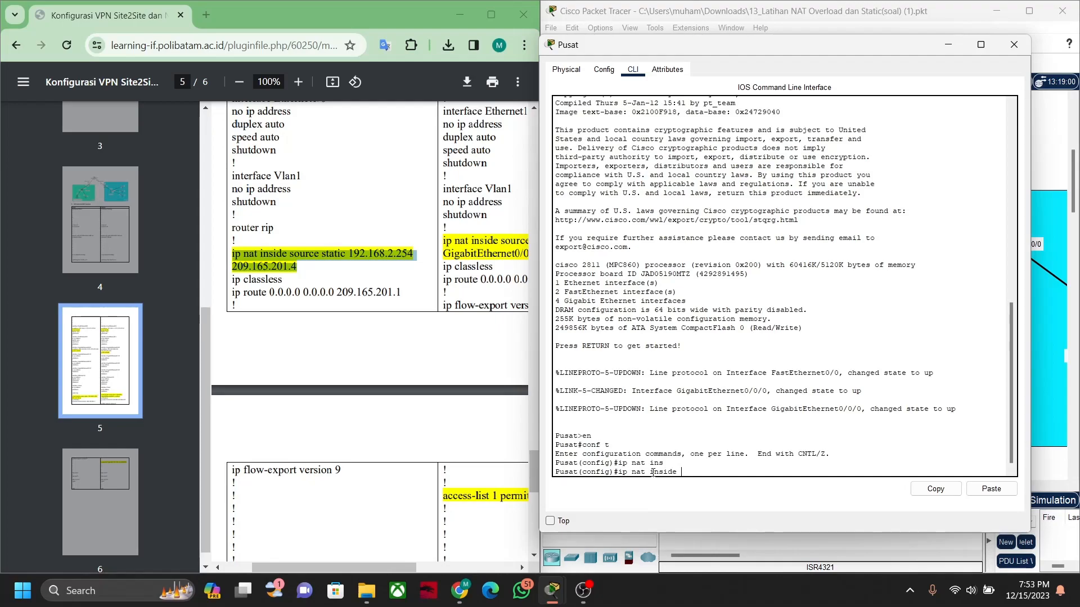
pyautogui.write('sour')
pyautogui.press('Tab')
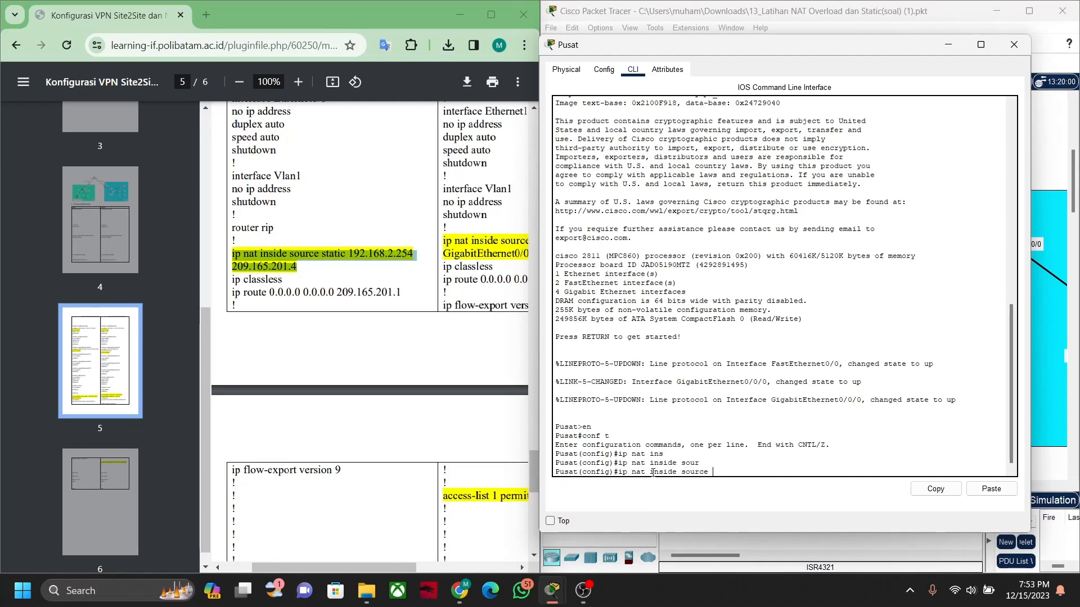
pyautogui.write('stat')
pyautogui.press('Tab')
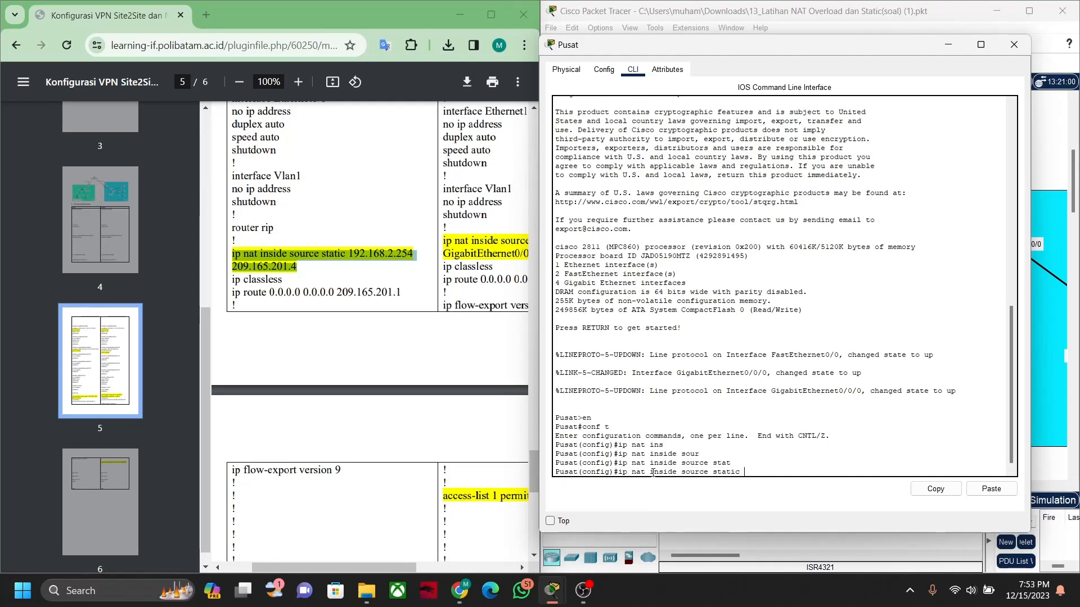
pyautogui.write('192.168.2.254 209.165.201.4')
pyautogui.press('Return')
# - Configure interface gi0/0/0 of the Pusat router as ip nat outside and exit interface configuration
pyautogui.write('inter gi0/0/')
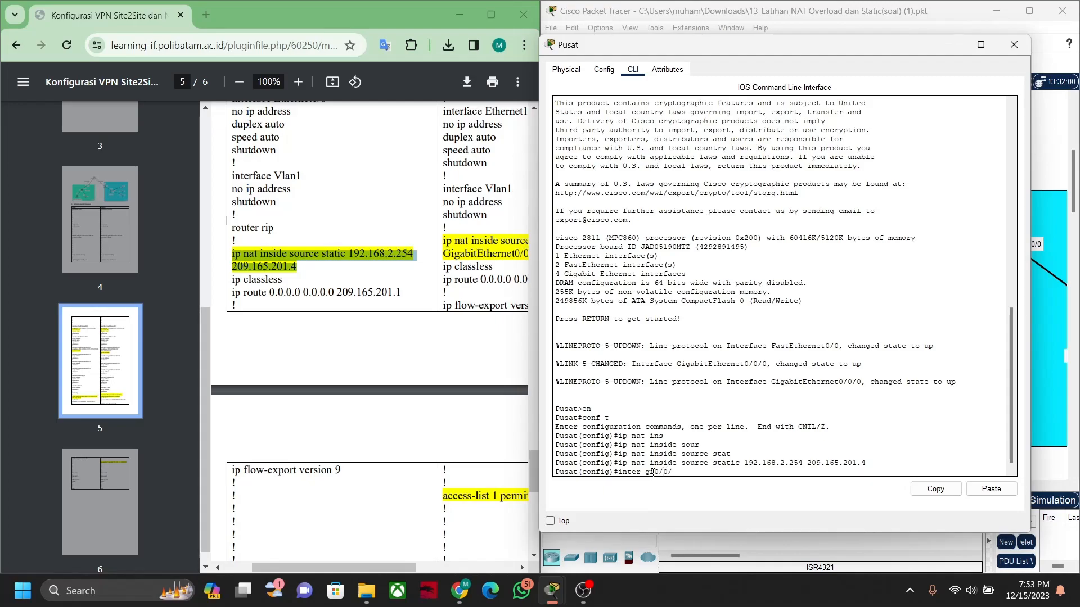
pyautogui.write('0')
pyautogui.press('Return')
pyautogui.write('ip nat outside')
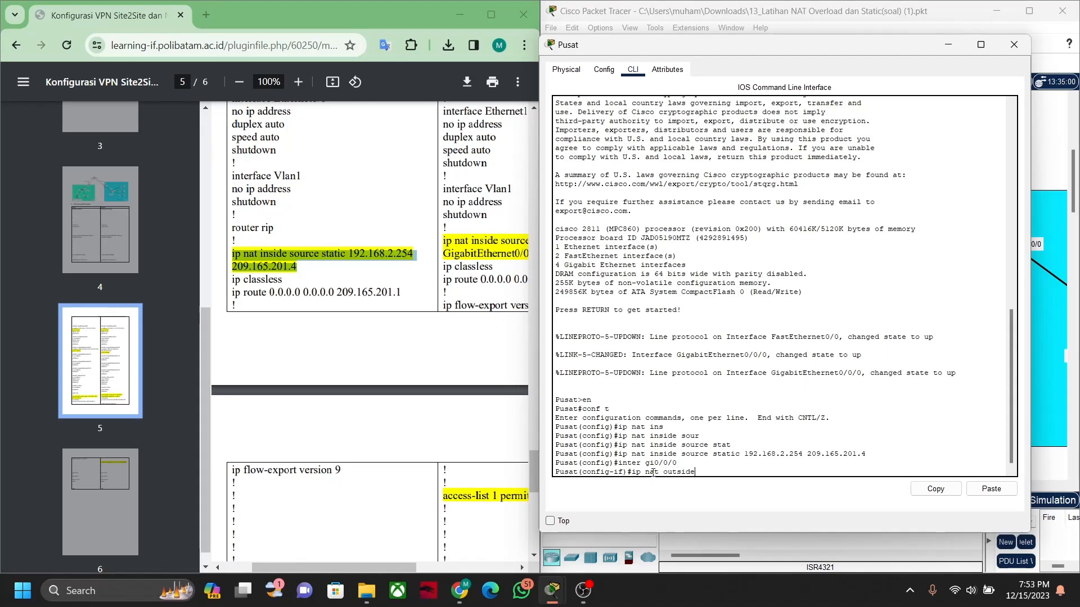
pyautogui.press('Return')
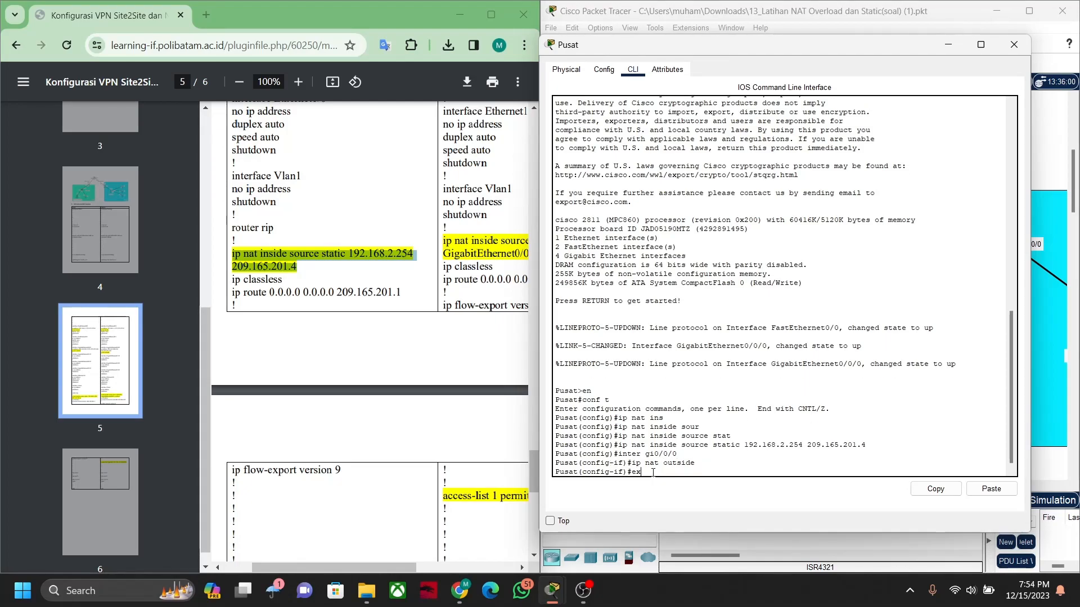
pyautogui.write('exi')
pyautogui.press('Return')
# - Configure interface fa0/0 of the Pusat router as ip nat inside and return to global configuration mode
pyautogui.write('inter fa')
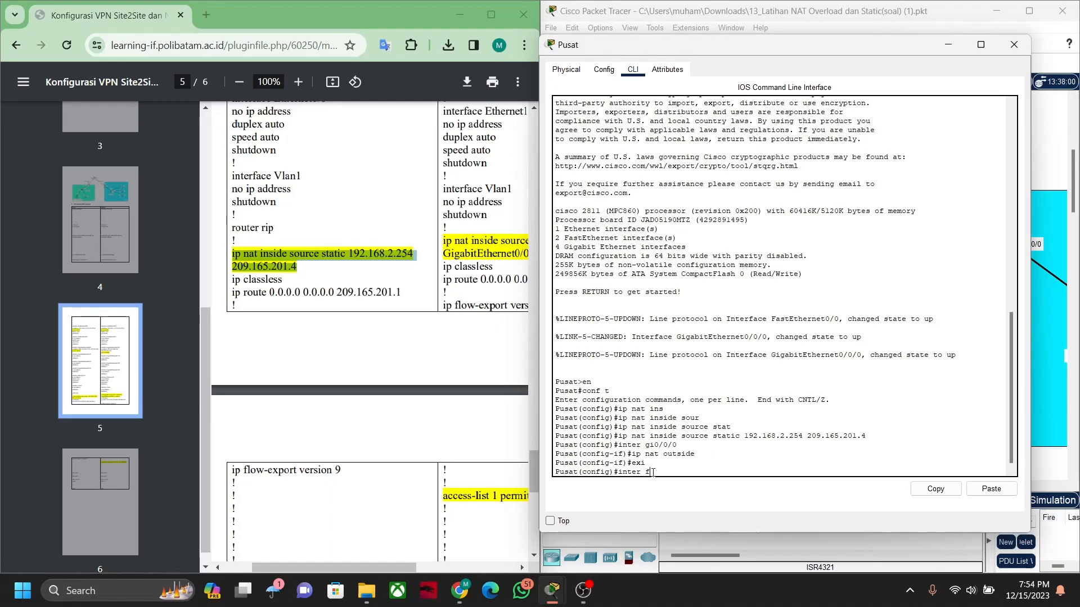
pyautogui.write('0/0')
pyautogui.press('Return')
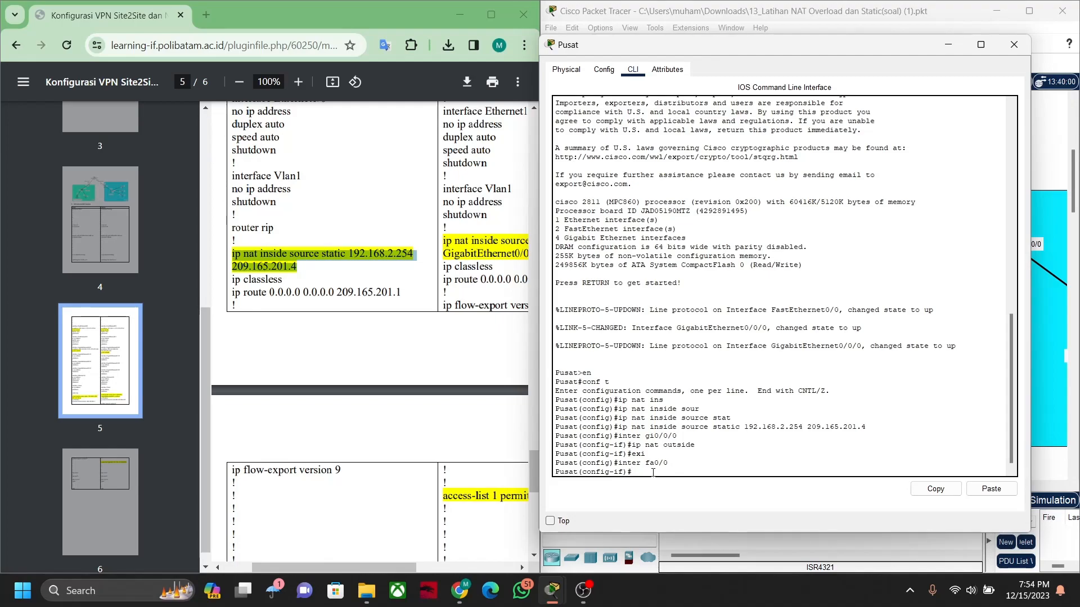
pyautogui.write('ip nat inside')
pyautogui.press('Return')
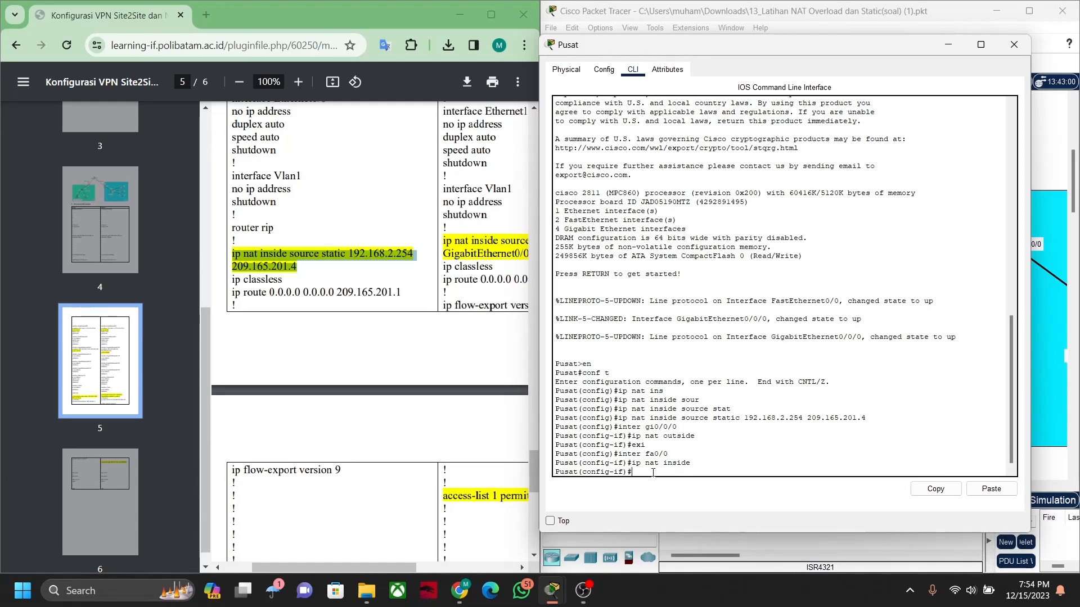
pyautogui.write('exi')
pyautogui.press('Return')
# - Run do sh run on the Pusat router and examine the NAT lines on its interfaces and the static mapping
pyautogui.write('do ')
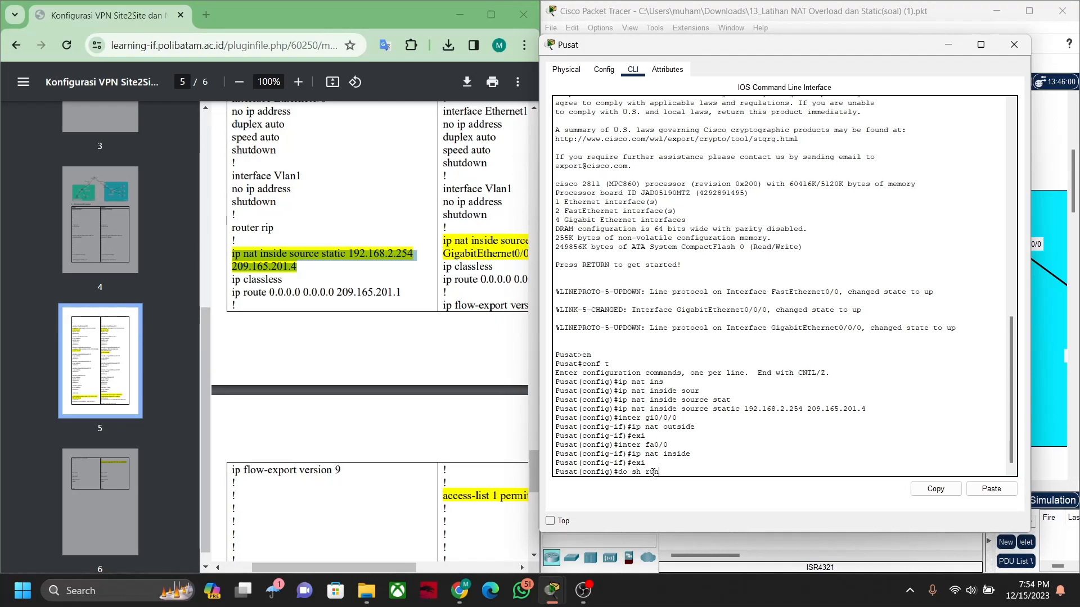
pyautogui.write('sh run')
pyautogui.press('Return')
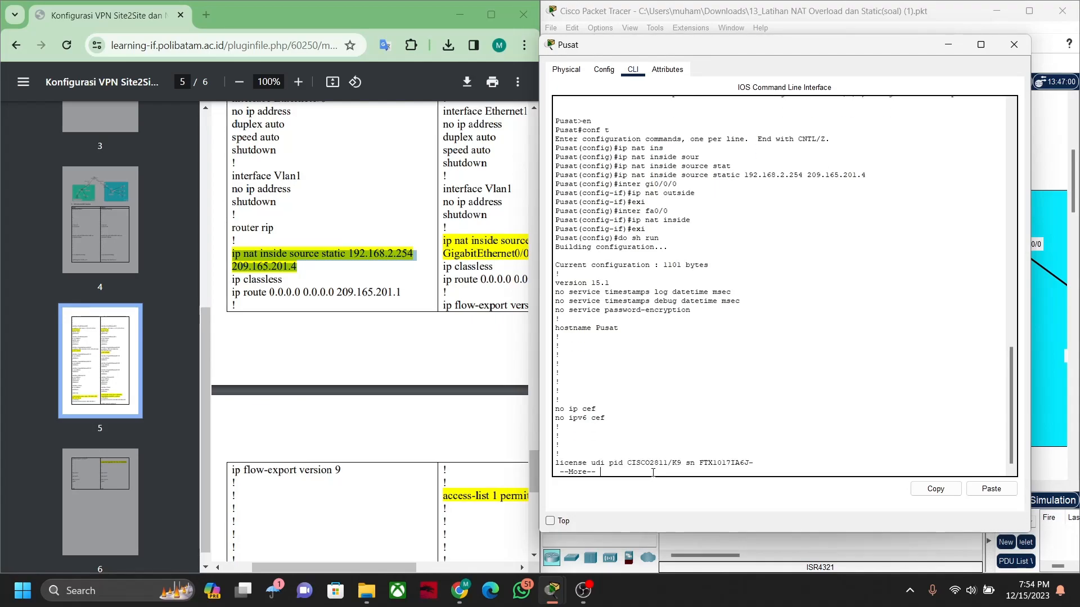
pyautogui.press('space')
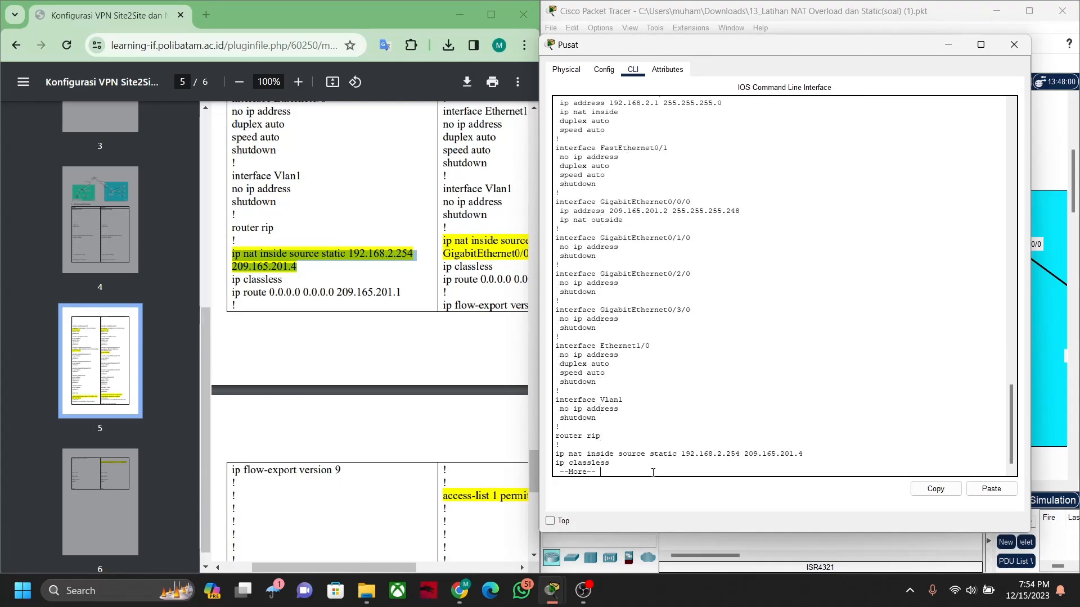
pyautogui.press('space')
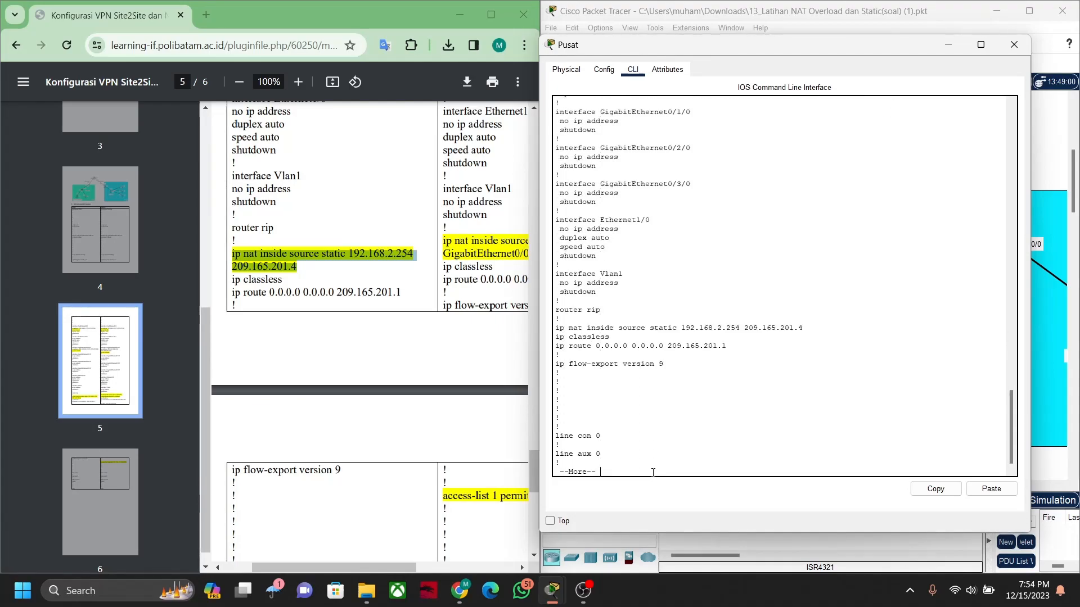
pyautogui.press('space')
pyautogui.press('Return')
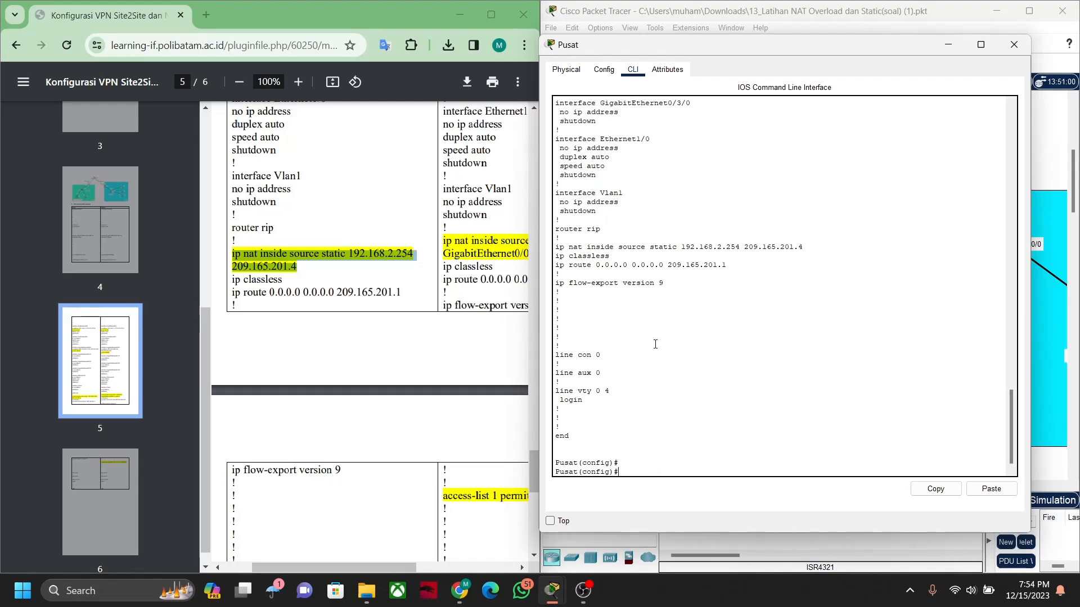
pyautogui.scroll(5, 656, 344)
pyautogui.scroll(10, 655, 344)
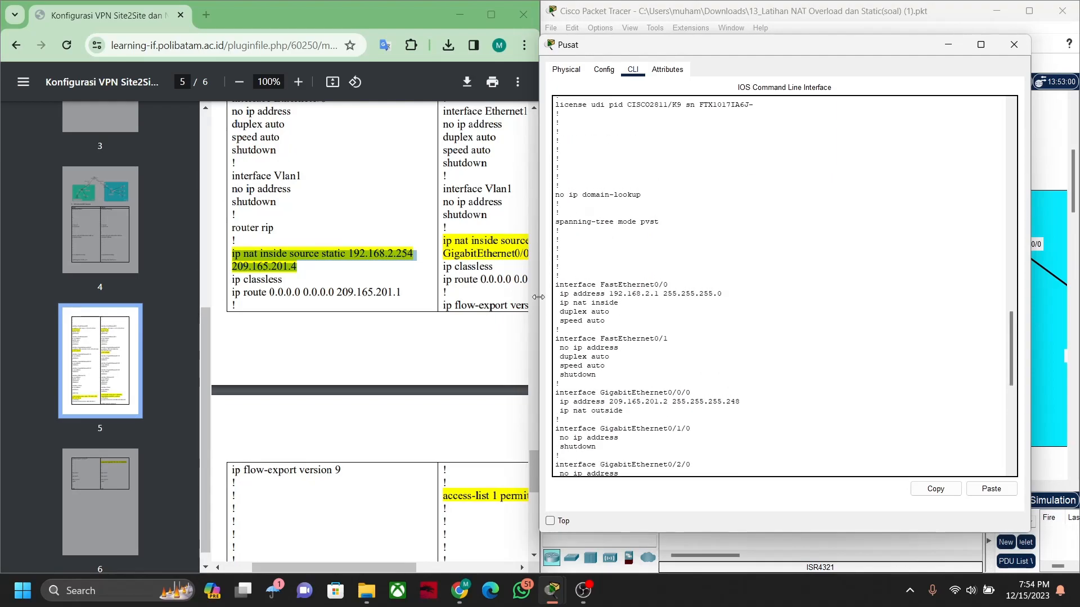
pyautogui.scroll(-2, 589, 321)
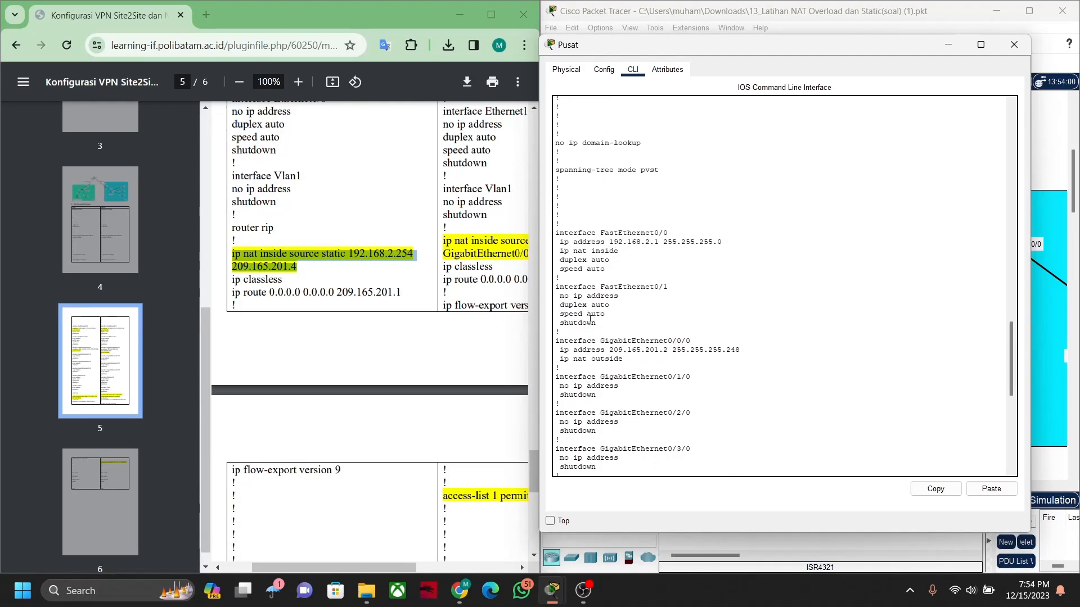
pyautogui.scroll(-3, 601, 336)
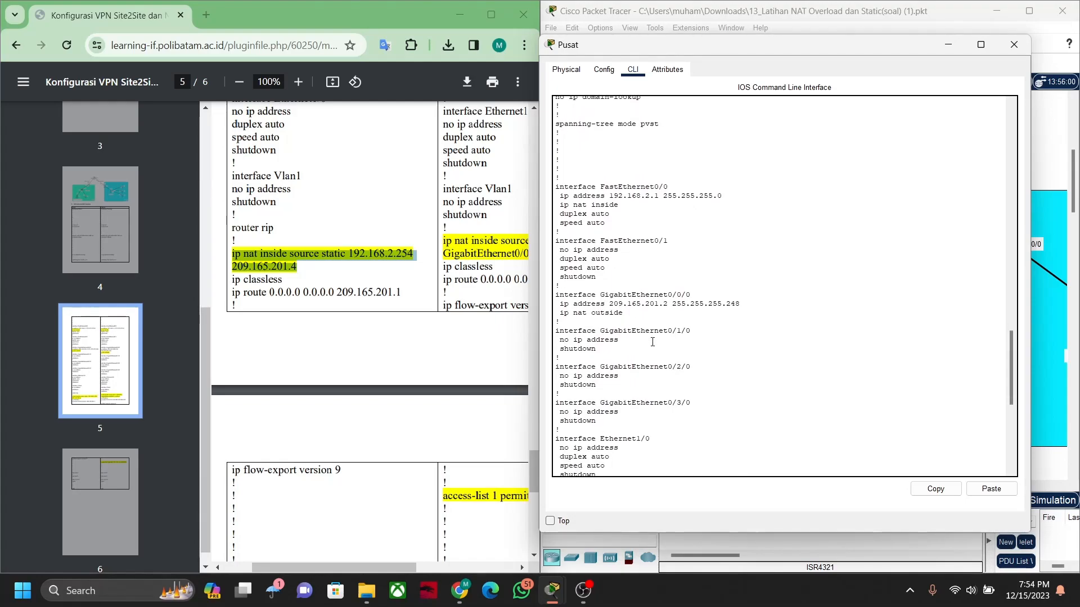
pyautogui.scroll(-1, 653, 342)
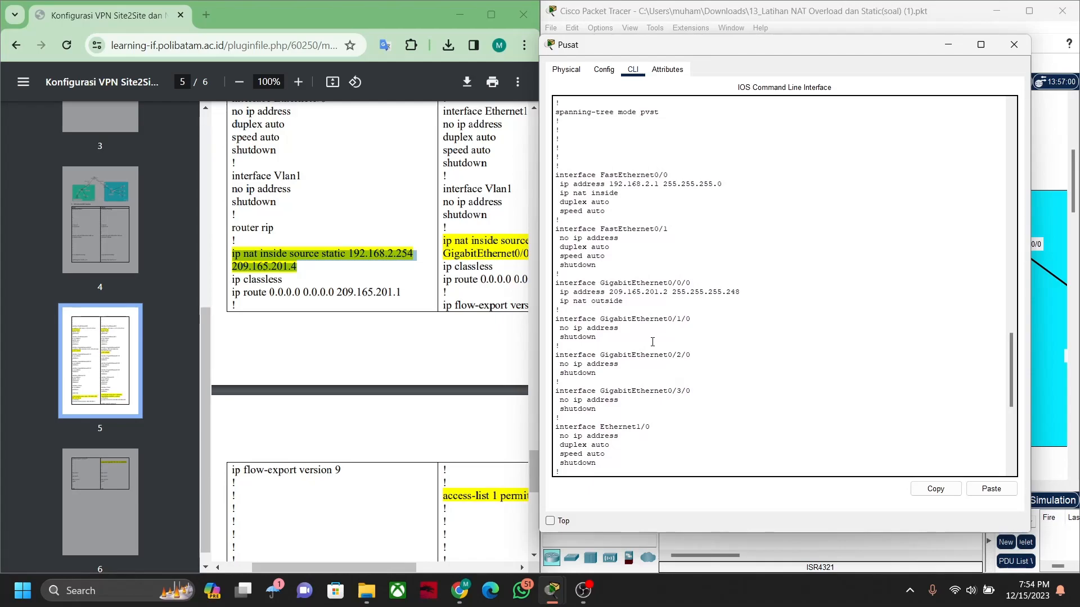
pyautogui.scroll(-1, 652, 342)
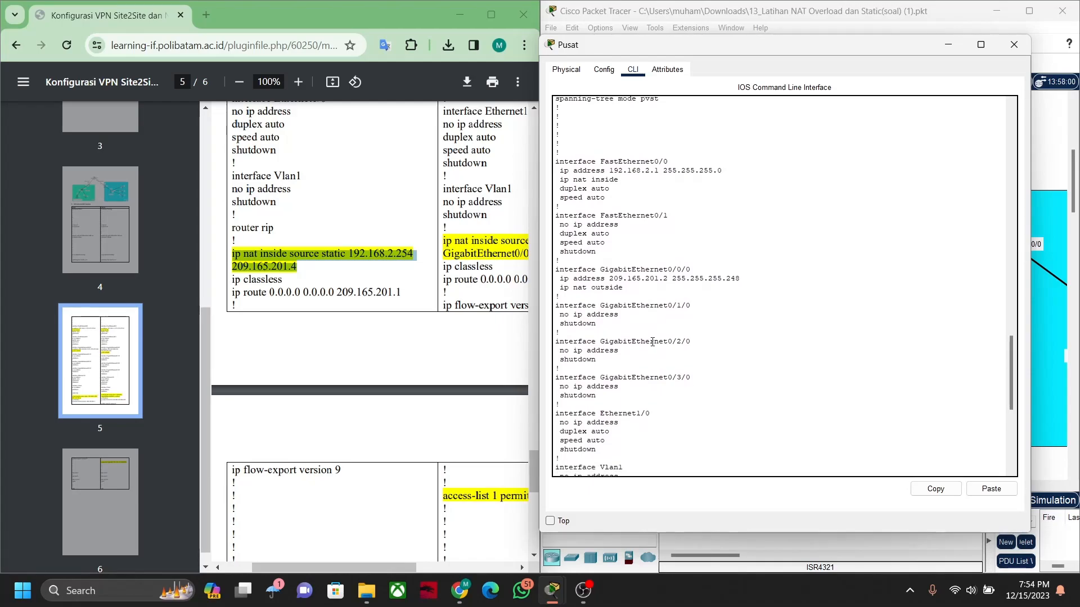
pyautogui.scroll(-10, 652, 342)
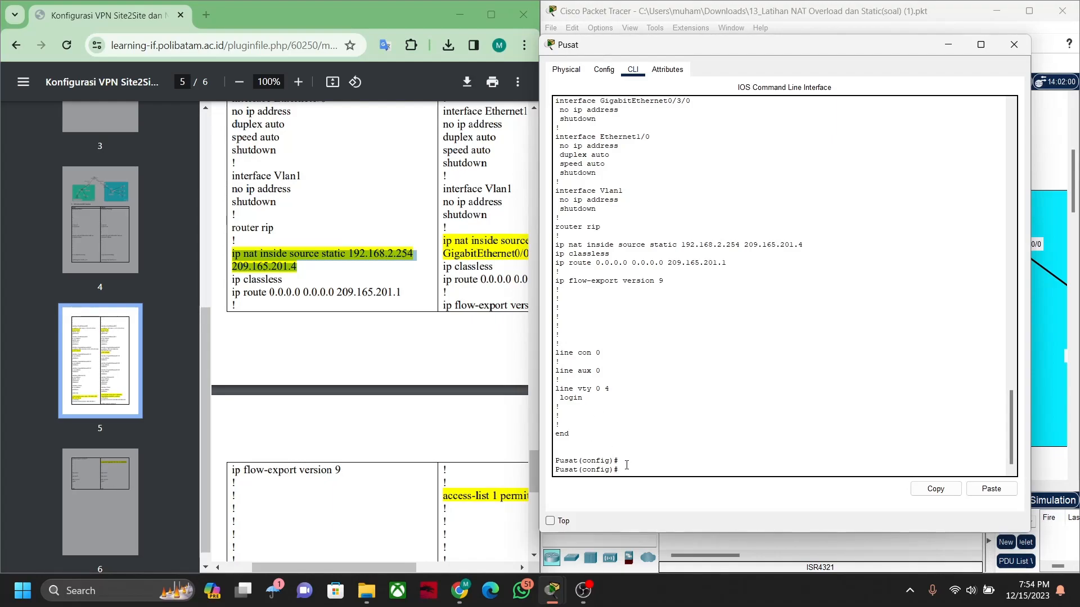
# - Exit configuration mode on the Pusat router and run show ip nat translations
pyautogui.press('BackSpace')
pyautogui.press('BackSpace')
pyautogui.write('exi')
pyautogui.press('Return')
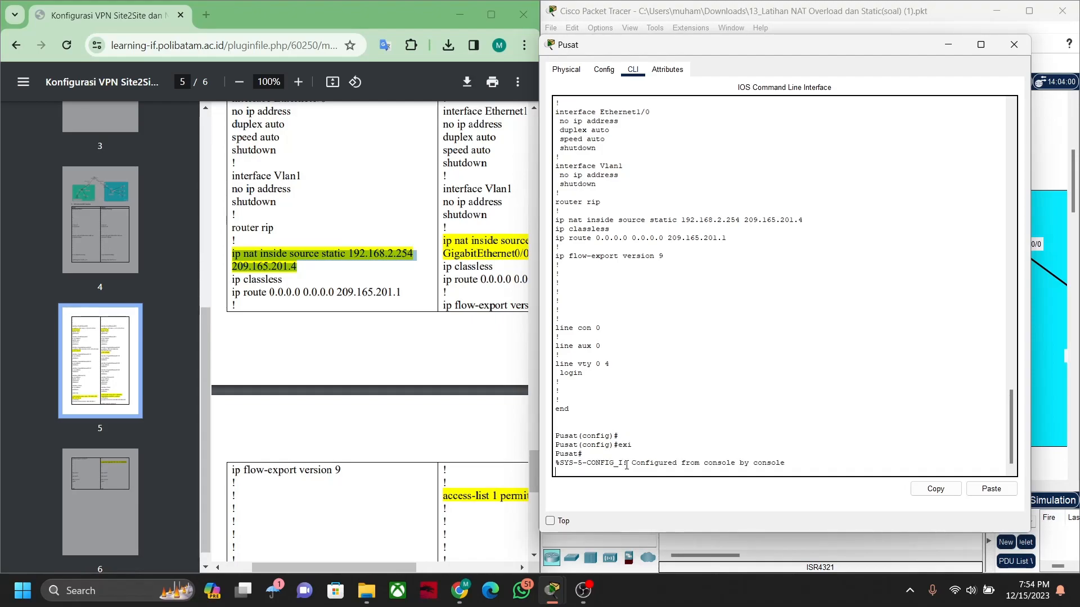
pyautogui.press('Return')
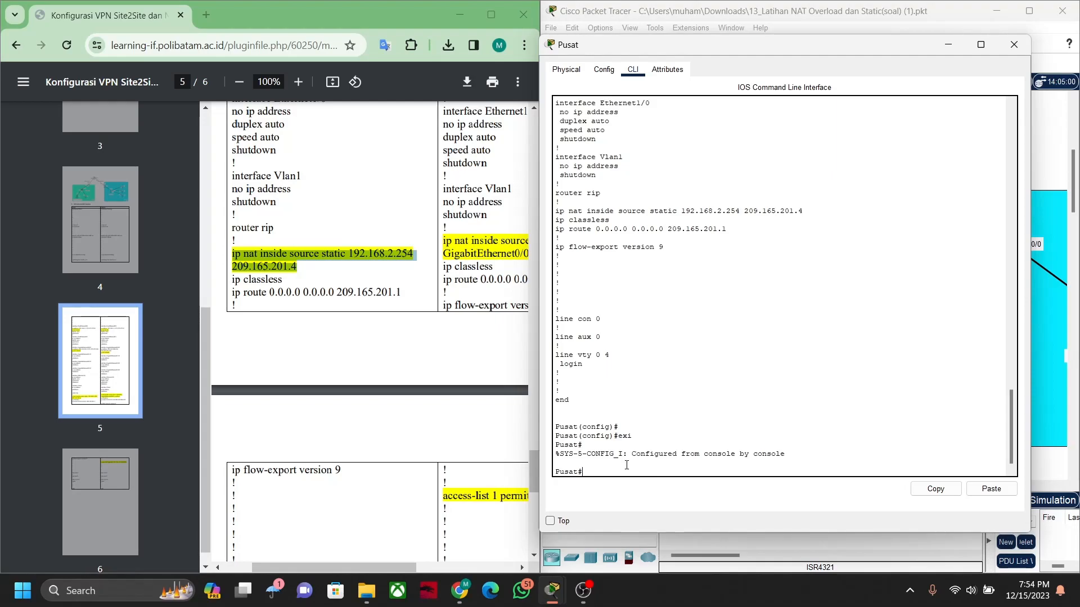
pyautogui.write('show ip n')
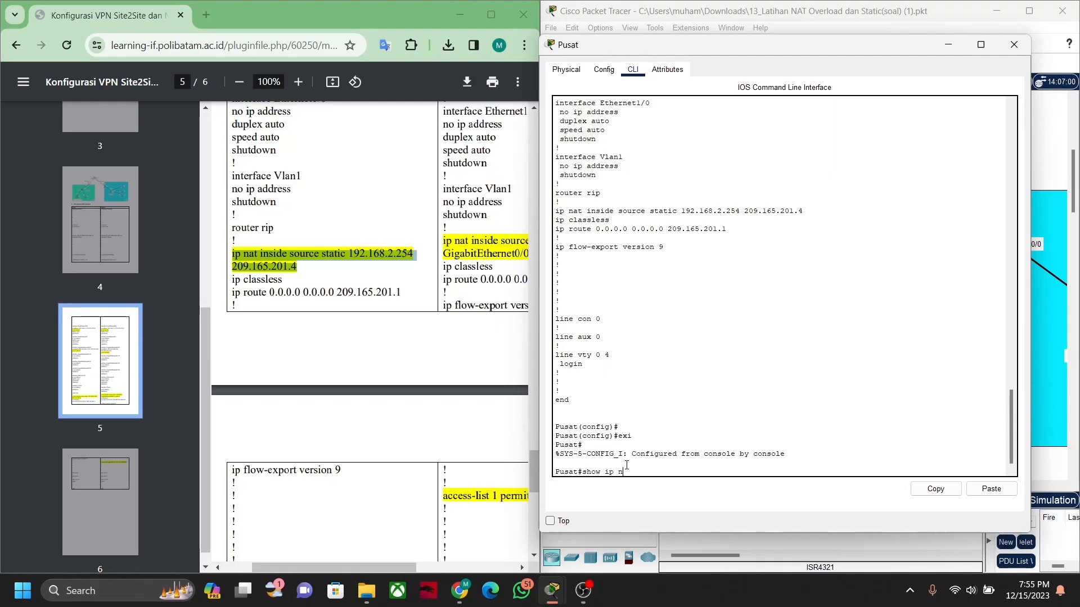
pyautogui.write('at translations')
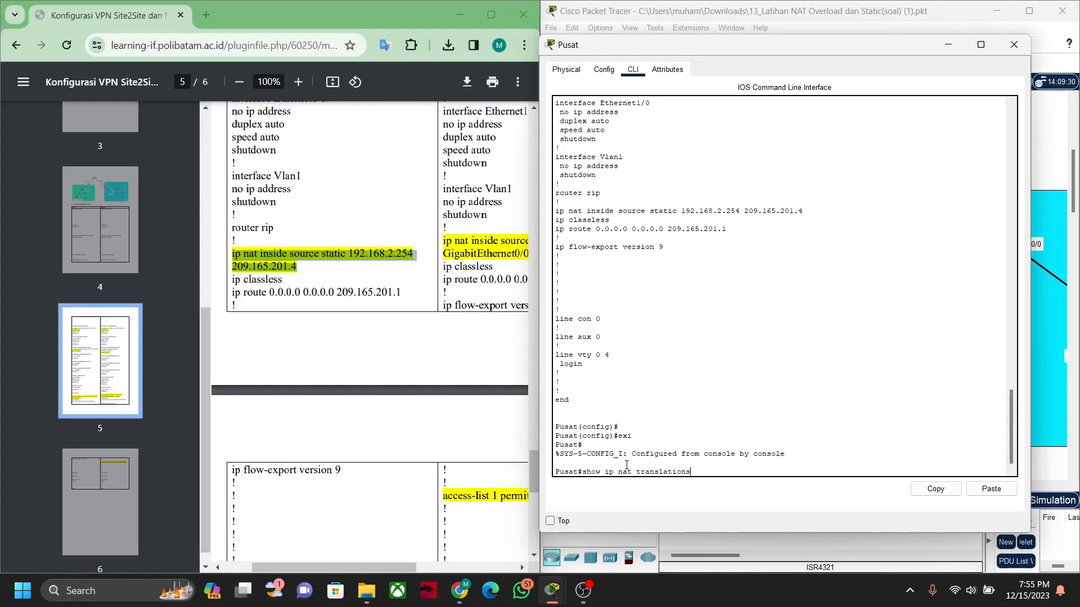
pyautogui.press('Return')
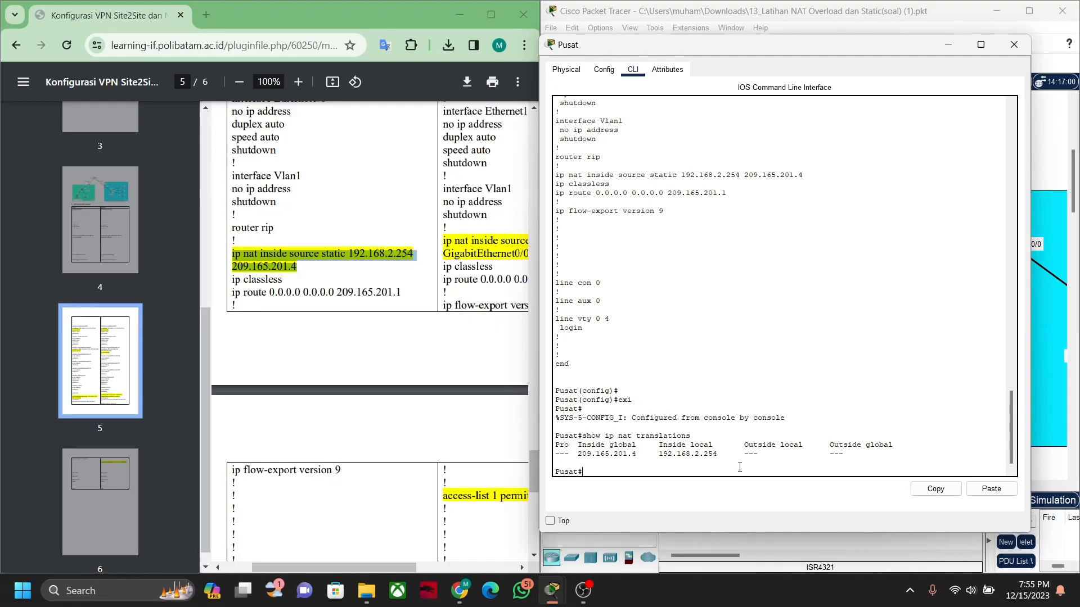
# - Return to the maximised topology and ping 209.165.201.4 from PC0's command prompt
pyautogui.click(949, 42)
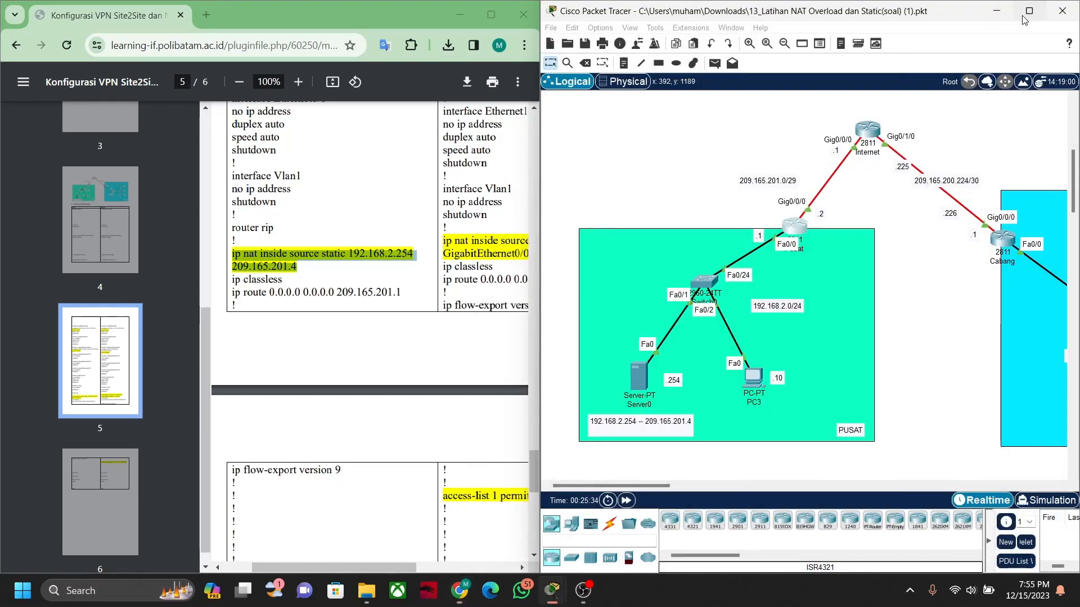
pyautogui.click(1028, 11)
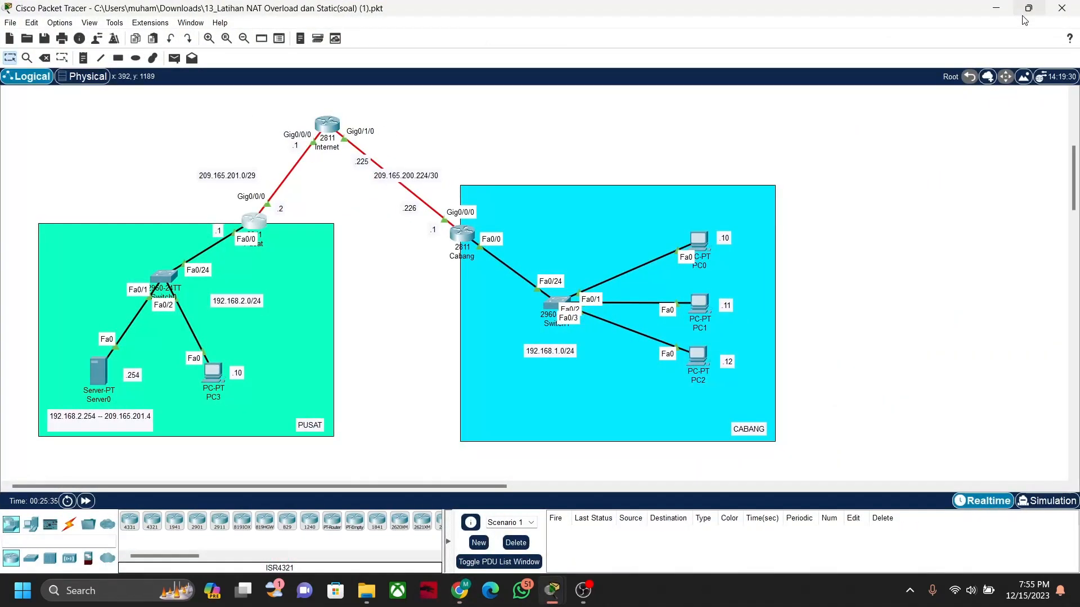
pyautogui.click(702, 239)
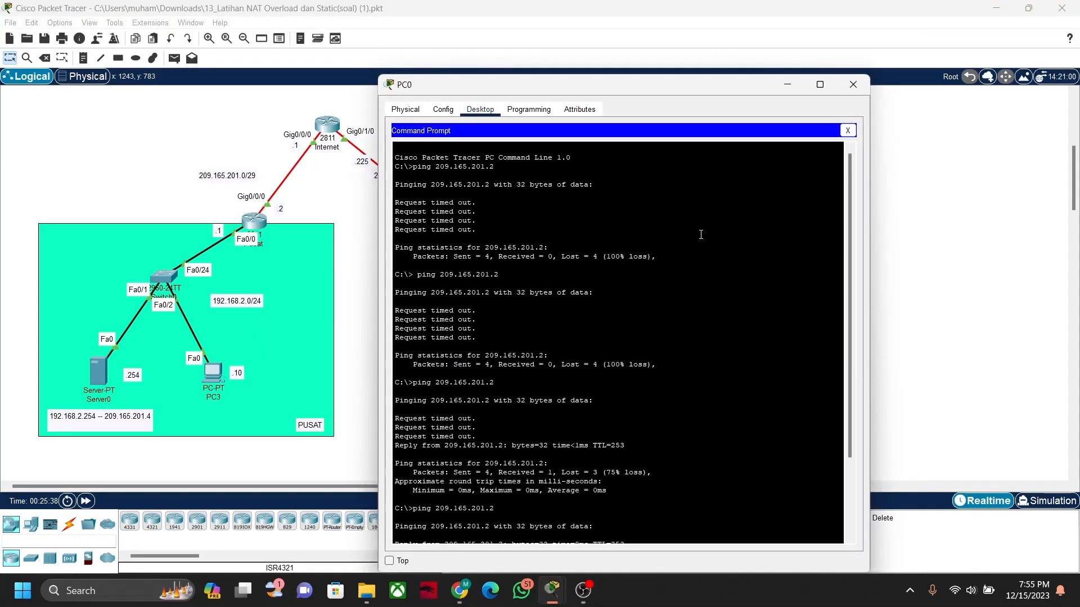
pyautogui.scroll(-1, 470, 534)
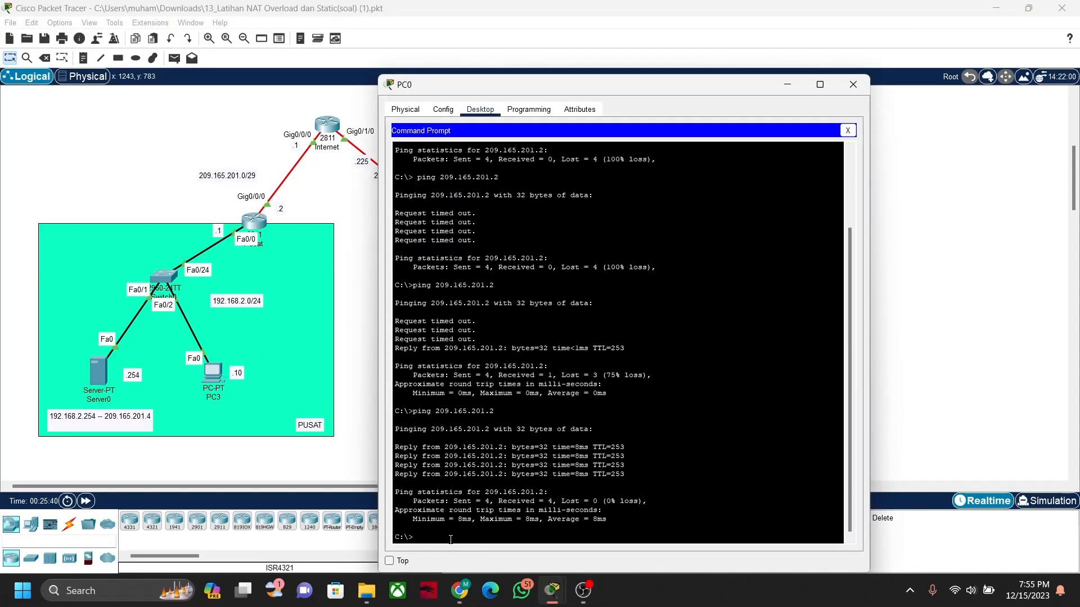
pyautogui.write('ping 209.165.201.4')
pyautogui.click(873, 439)
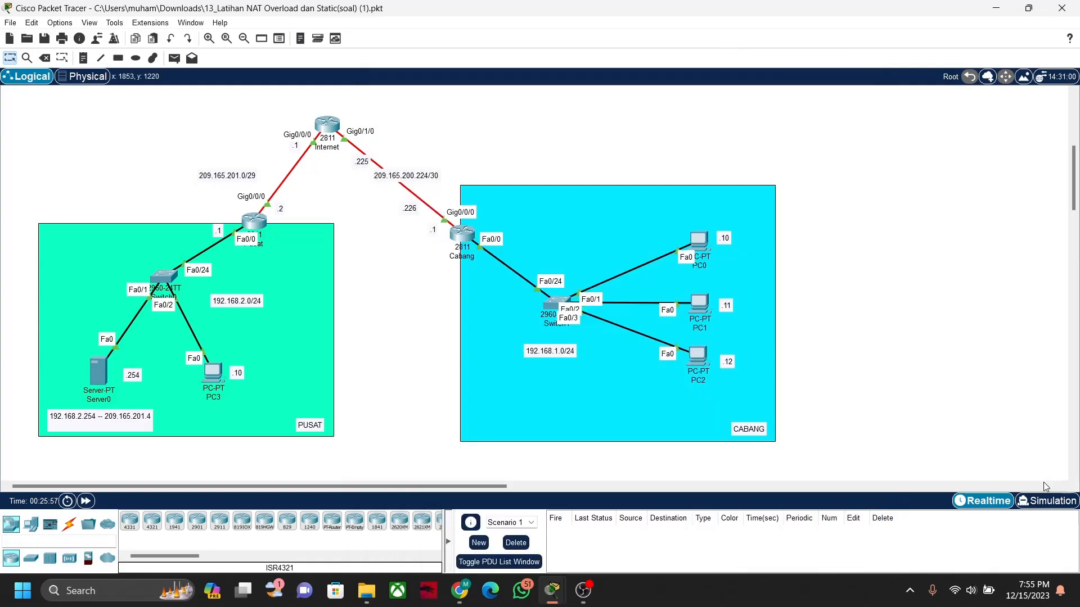
# - Switch to simulation mode, ping 209.165.201.4 from PC0, and advance the ICMP packet to the Cabang router
pyautogui.click(1045, 500)
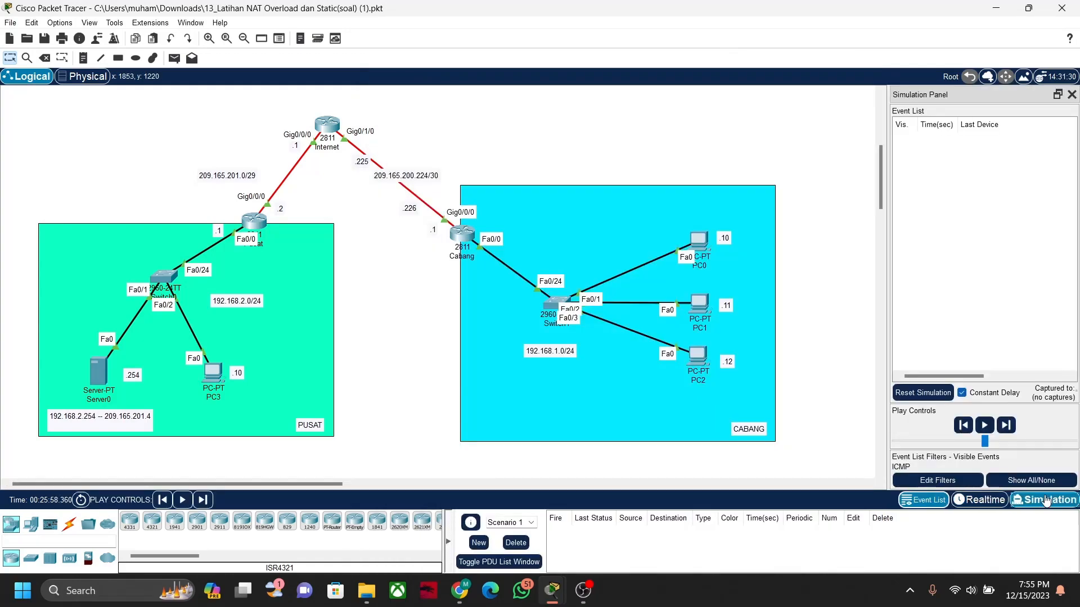
pyautogui.click(691, 243)
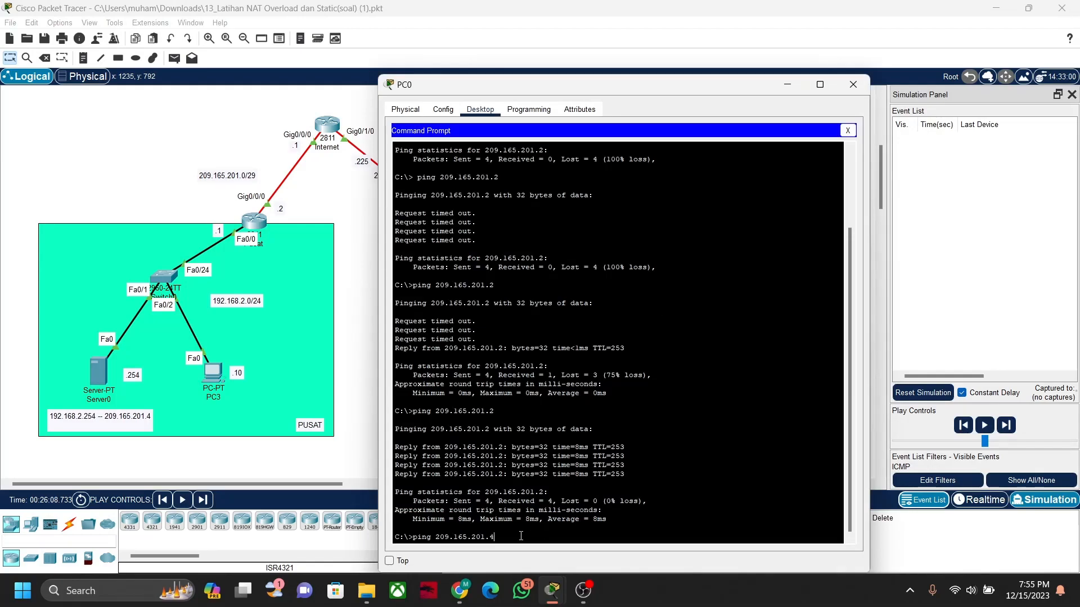
pyautogui.press('Return')
pyautogui.click(1007, 426)
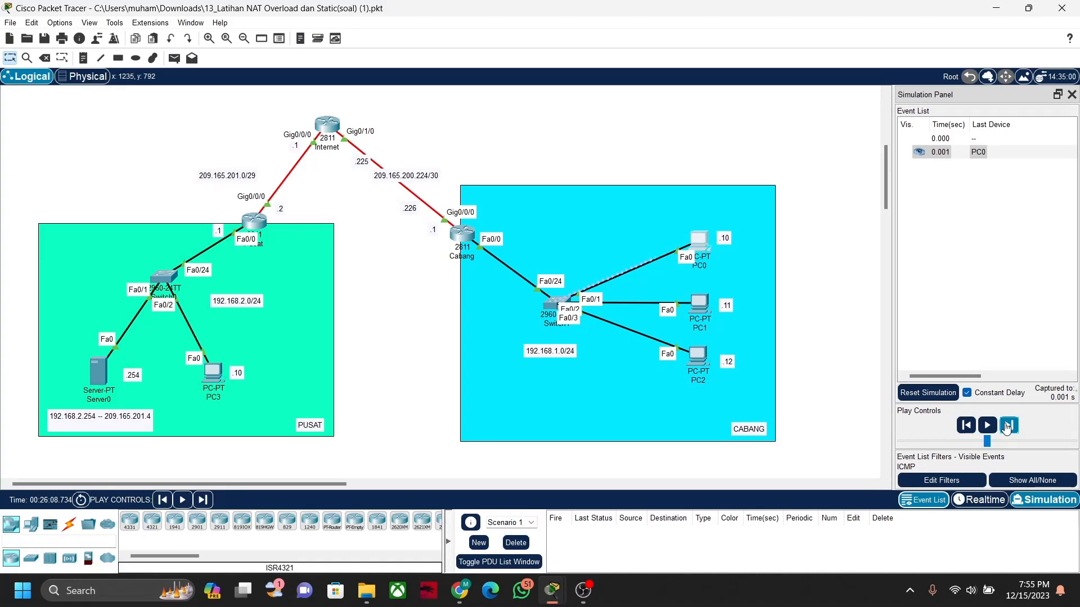
pyautogui.click(1007, 426)
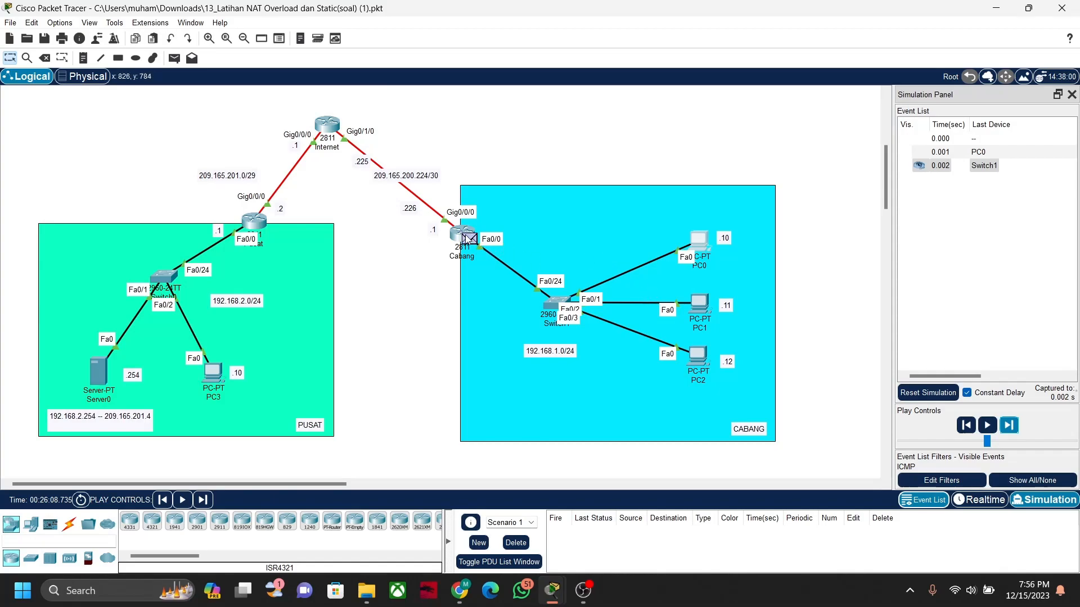
# - Compare the source and destination IPs in the inbound and outbound PDU details of the request at the Cabang router
pyautogui.click(466, 239)
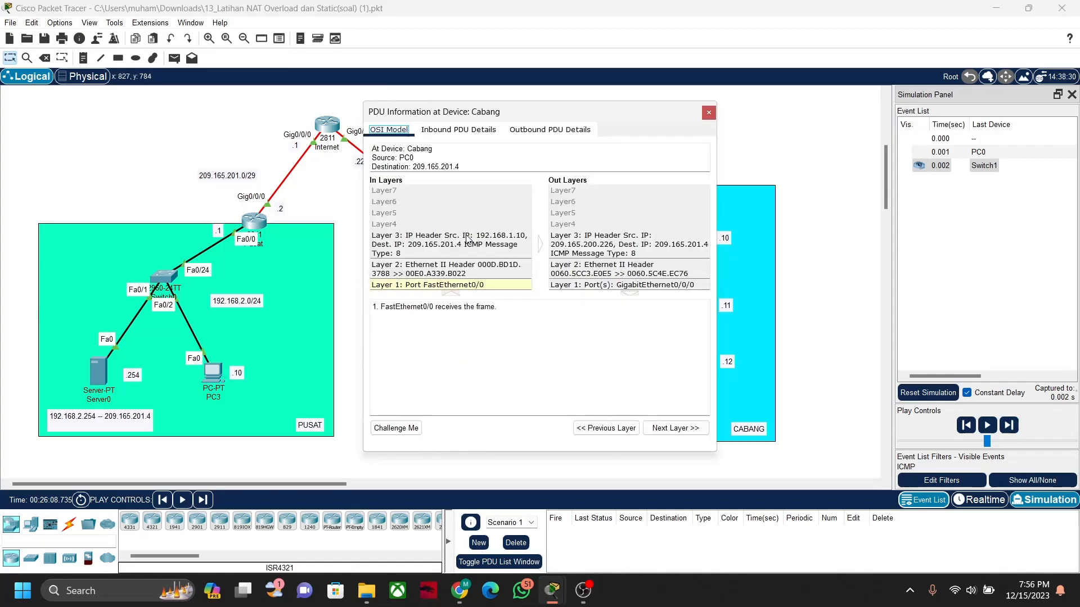
pyautogui.click(472, 133)
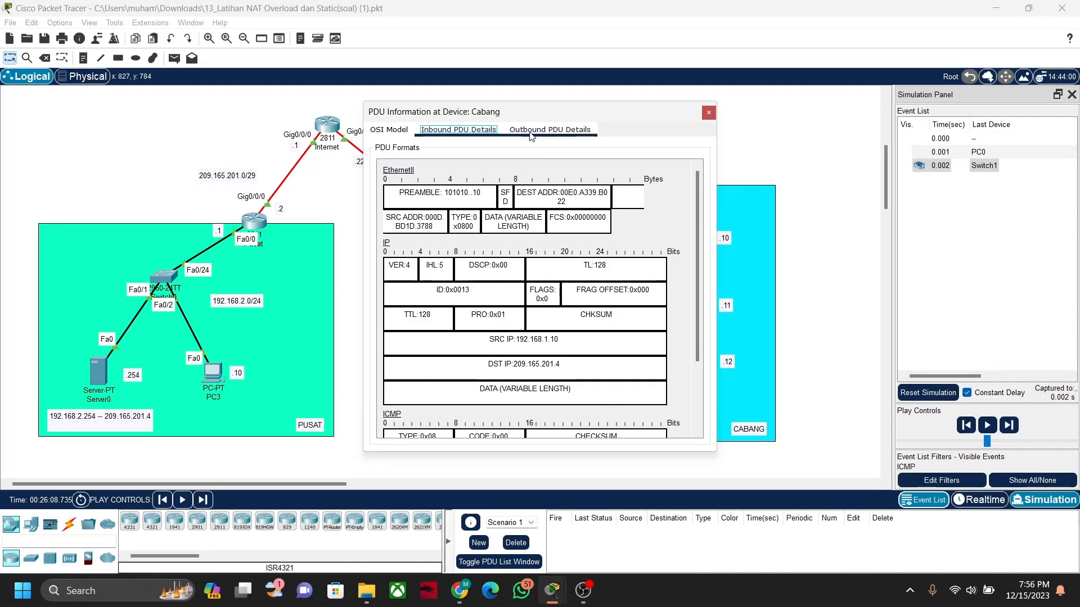
pyautogui.click(550, 130)
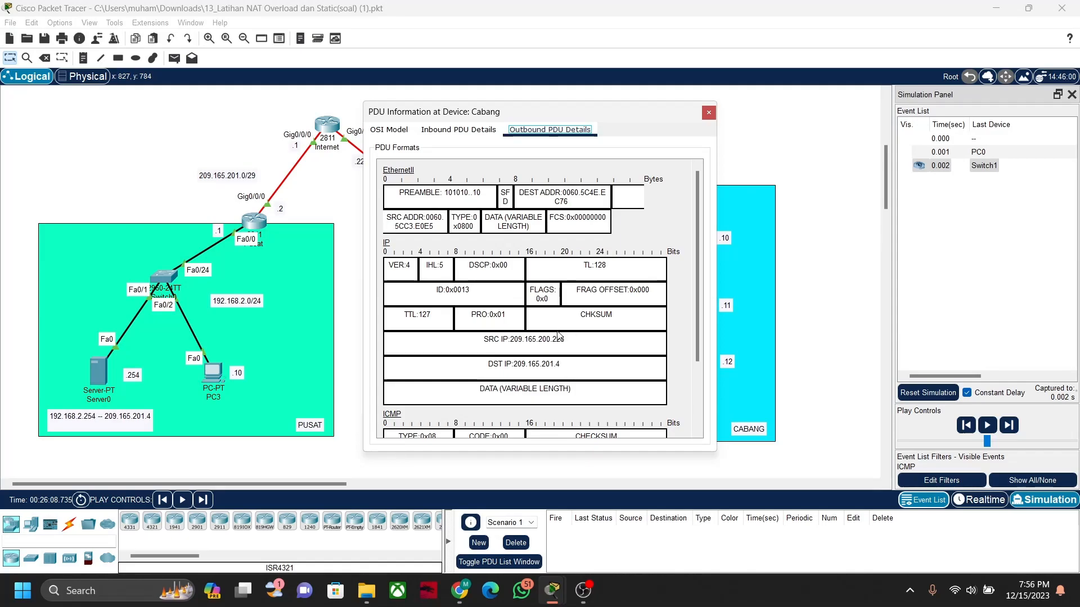
pyautogui.click(480, 130)
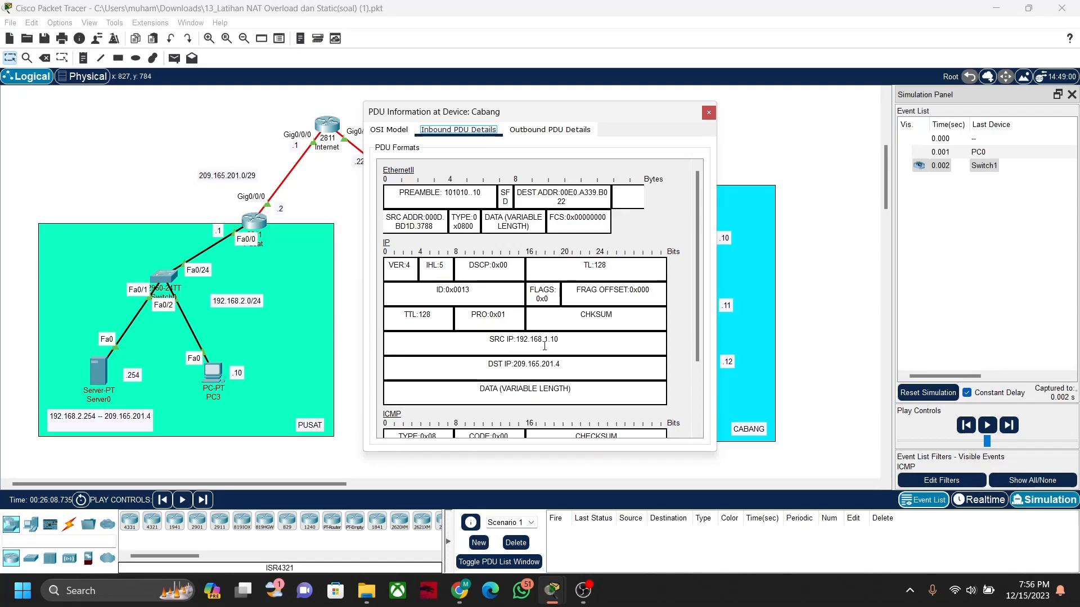
pyautogui.click(551, 131)
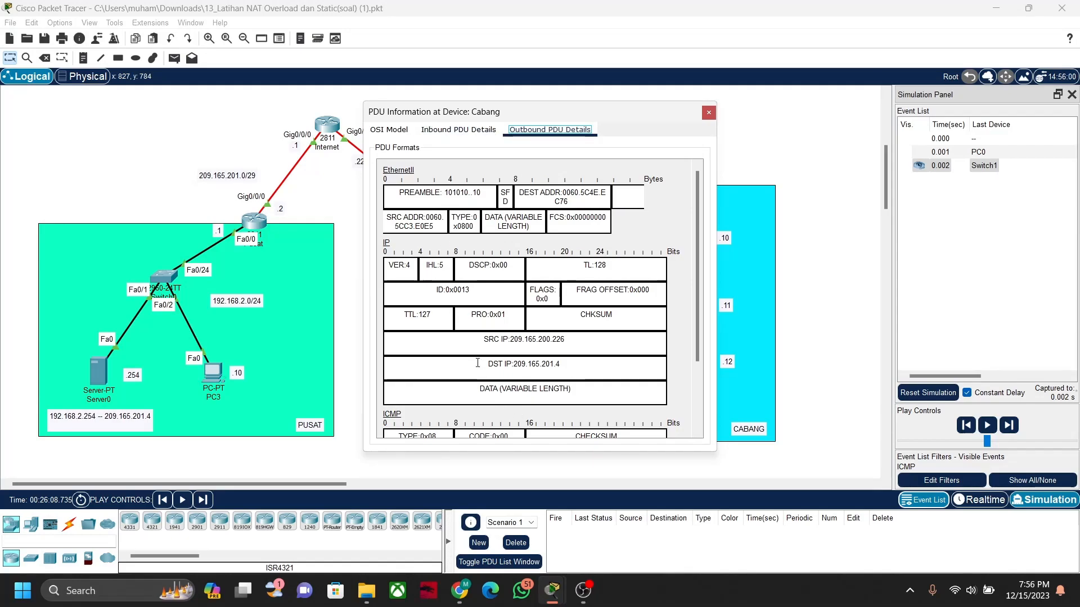
pyautogui.click(482, 336)
pyautogui.moveTo(482, 336); pyautogui.dragTo(570, 338)
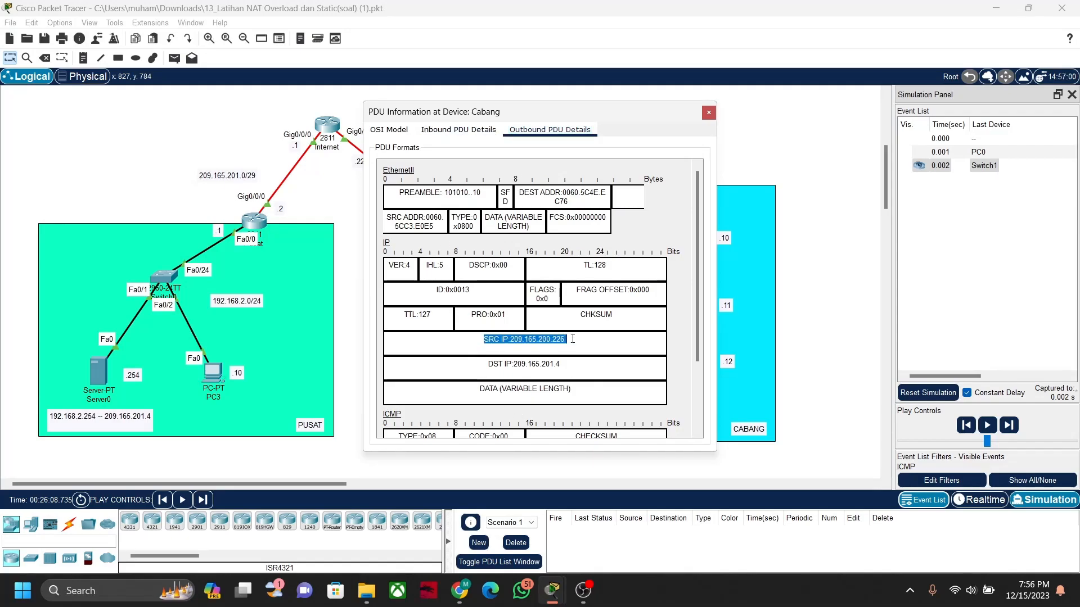
pyautogui.click(708, 113)
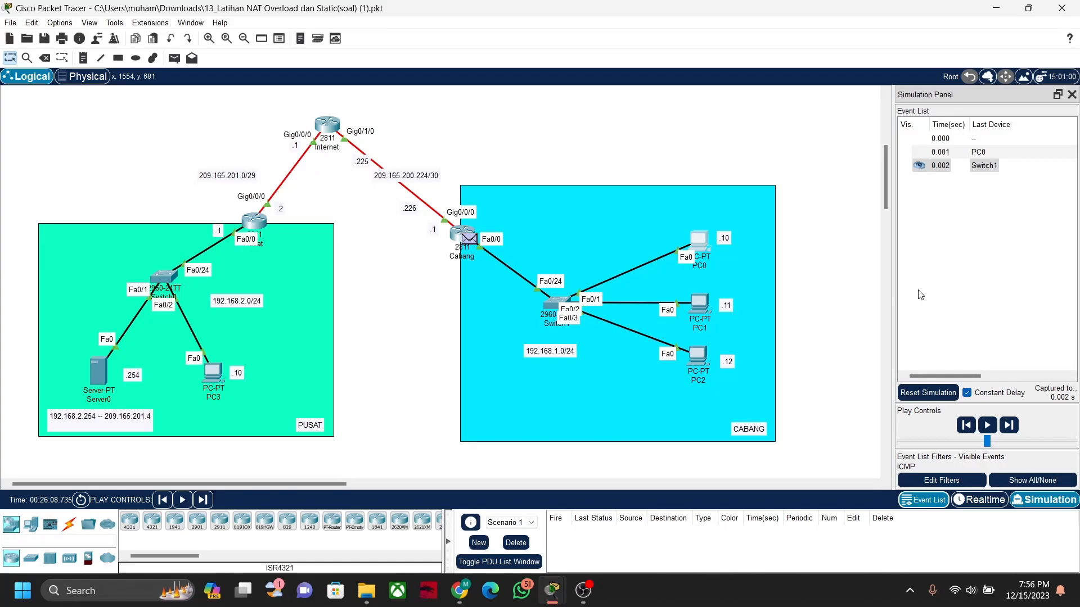
# - Advance the simulation event by event through the following pings until Server0's next reply after PC0's first completed ping reaches the Pusat router
pyautogui.click(1010, 423)
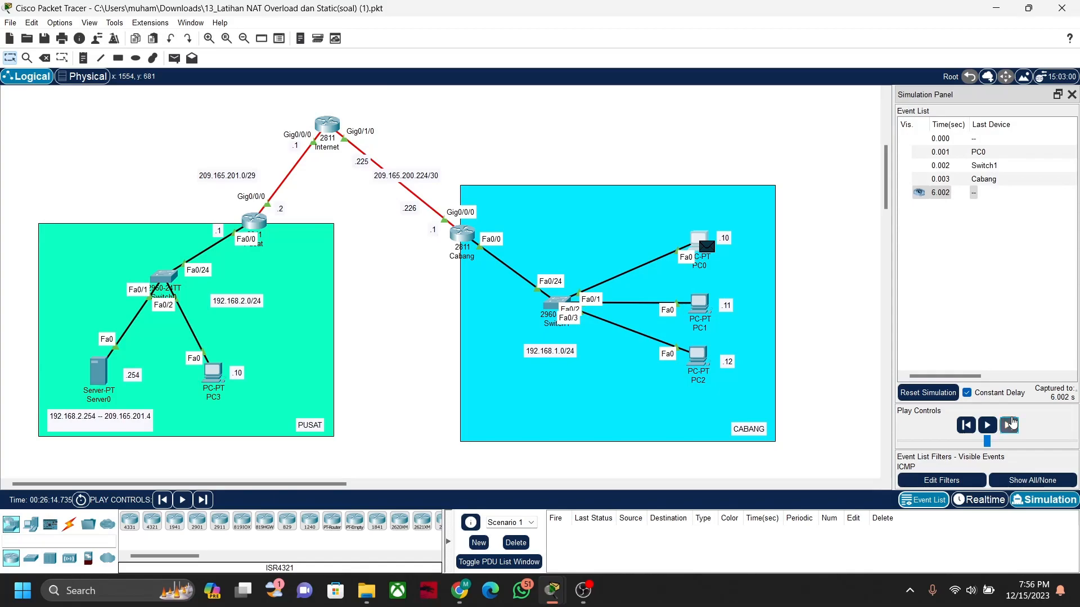
pyautogui.click(1010, 424)
pyautogui.click(1010, 424)
pyautogui.click(1010, 424)
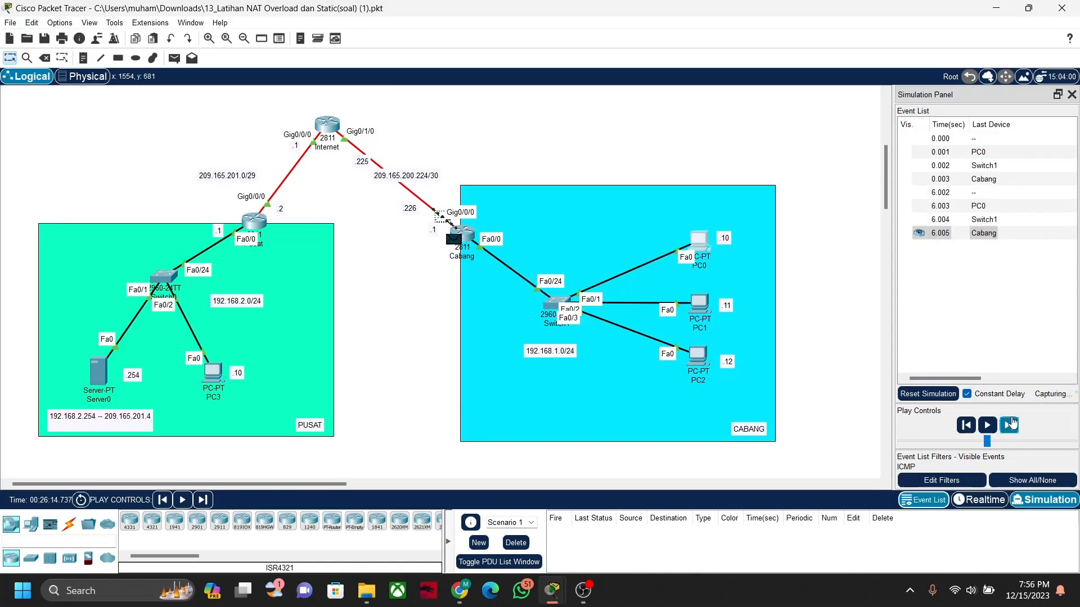
pyautogui.click(1009, 424)
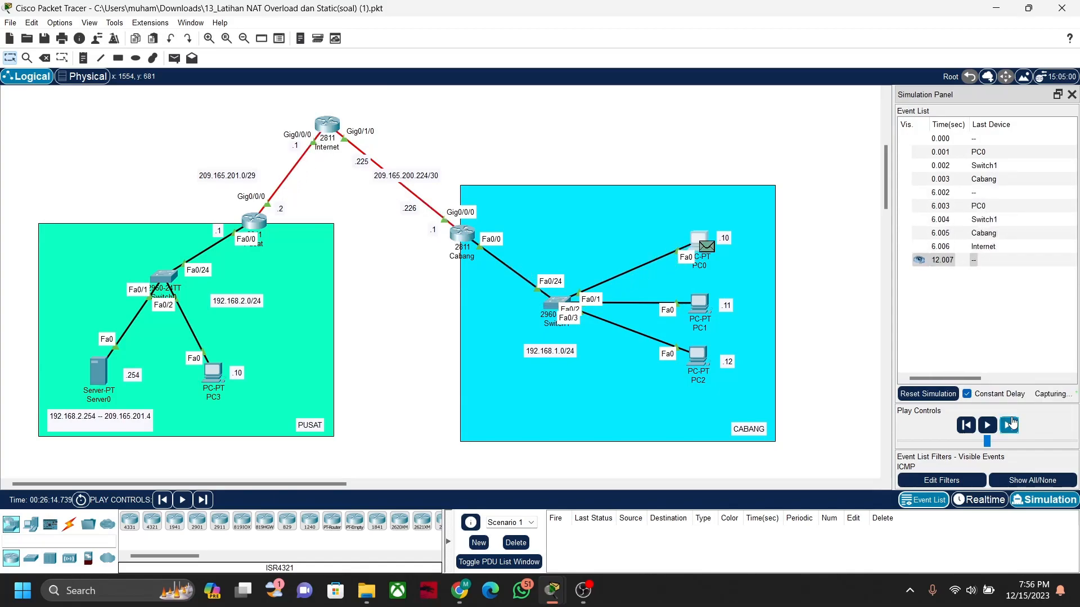
pyautogui.click(1009, 424)
pyautogui.click(1010, 424)
pyautogui.click(1009, 424)
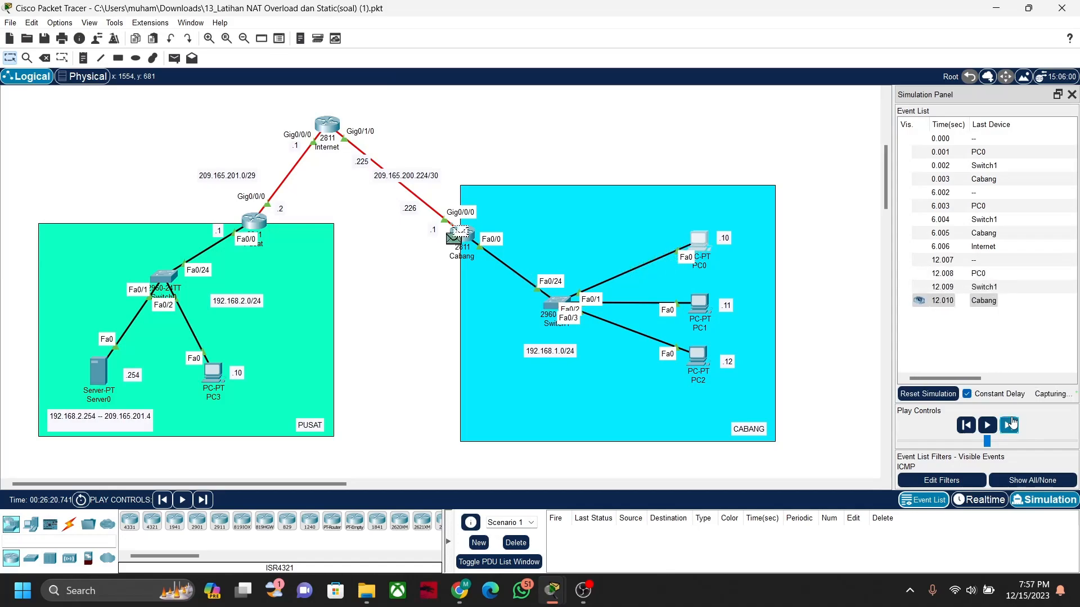
pyautogui.click(1009, 424)
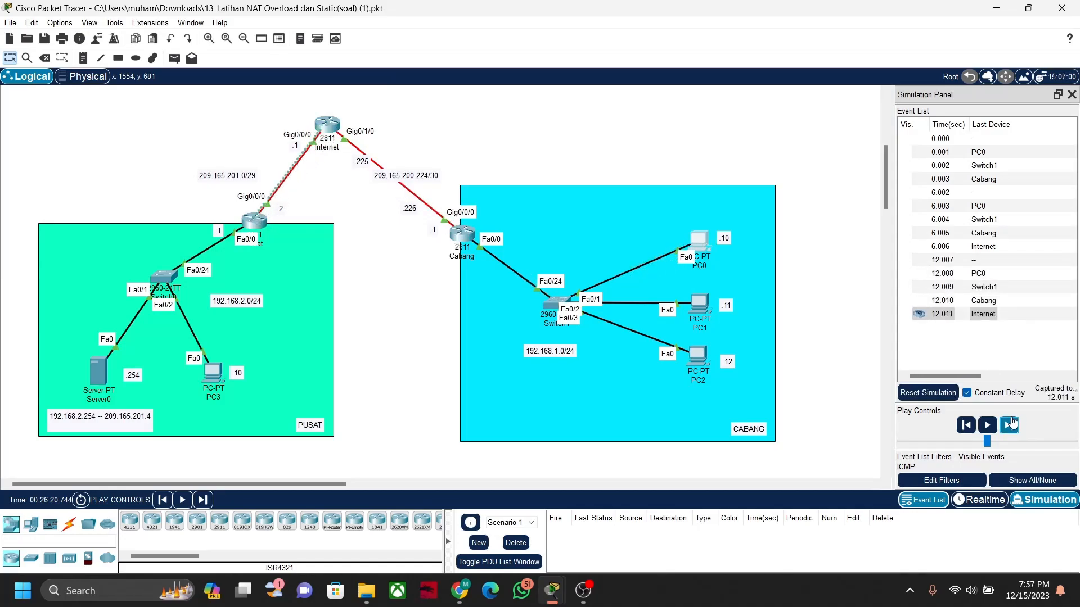
pyautogui.click(1010, 424)
pyautogui.click(1010, 424)
pyautogui.click(1009, 424)
pyautogui.click(1010, 424)
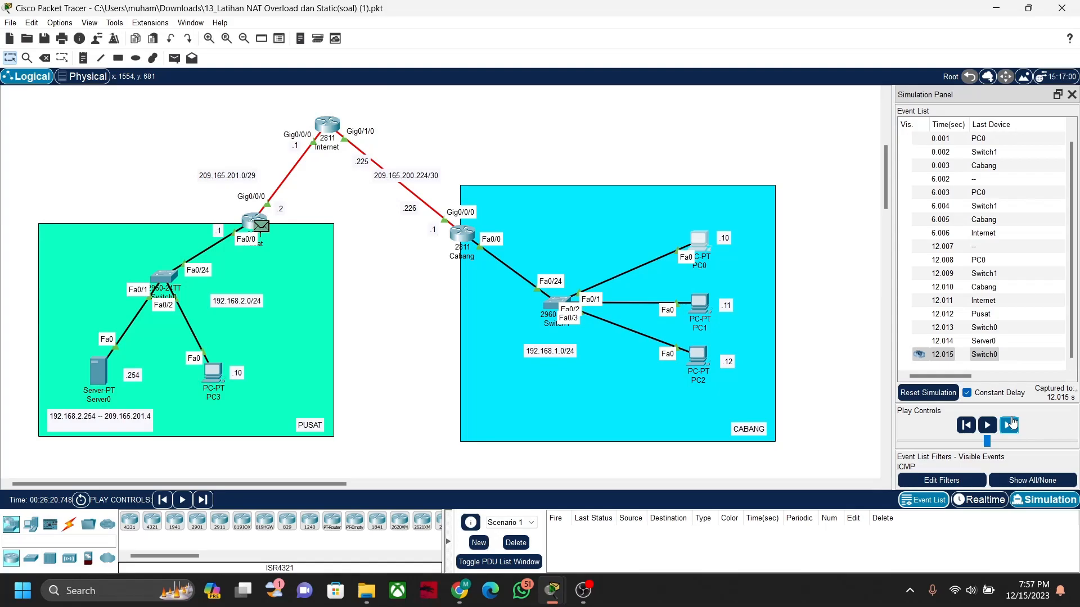
pyautogui.click(1010, 424)
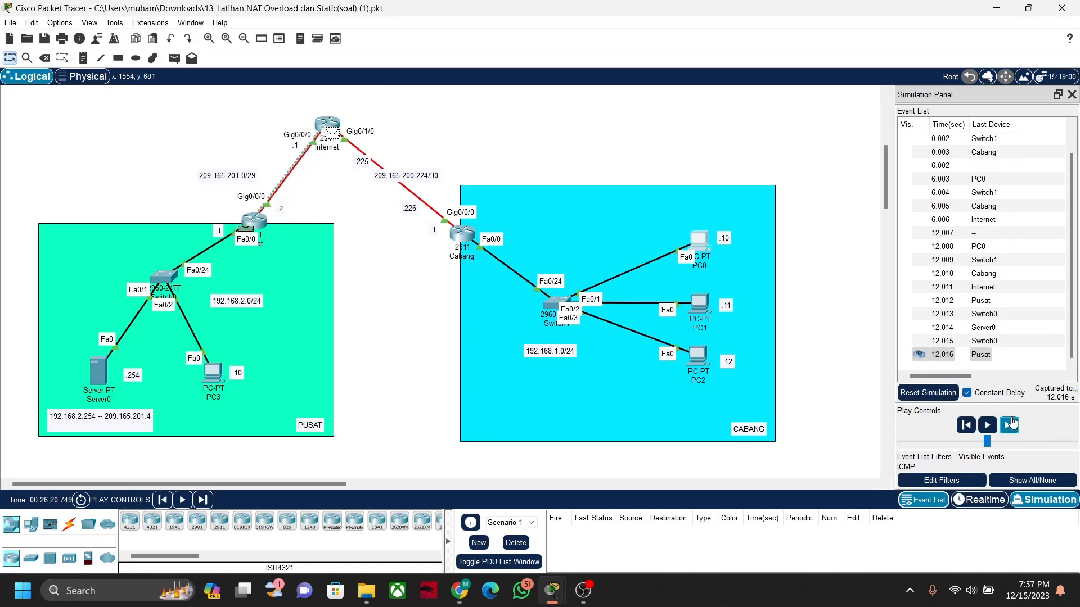
pyautogui.click(1010, 425)
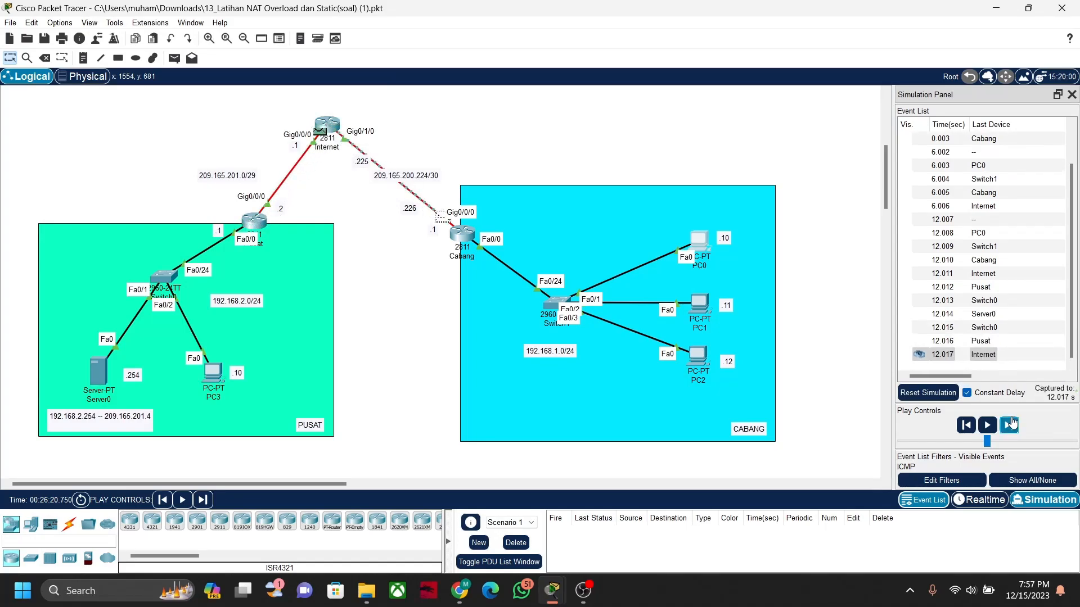
pyautogui.click(1011, 425)
pyautogui.click(1011, 425)
pyautogui.click(1011, 424)
pyautogui.click(1011, 424)
pyautogui.click(1011, 424)
pyautogui.click(1011, 425)
pyautogui.click(1011, 424)
pyautogui.click(1010, 425)
pyautogui.click(1011, 425)
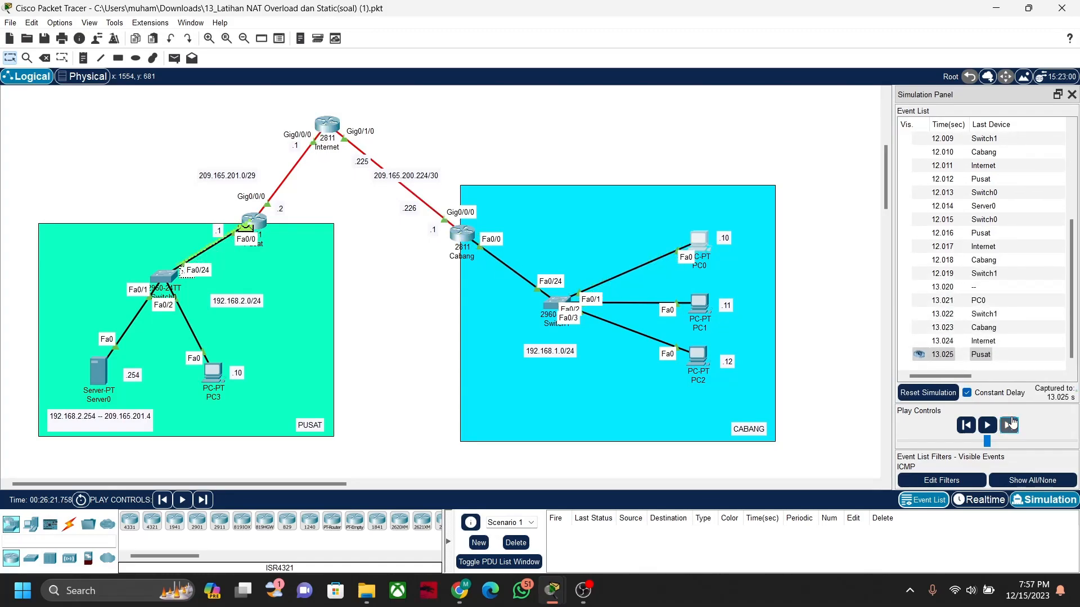
pyautogui.click(1010, 425)
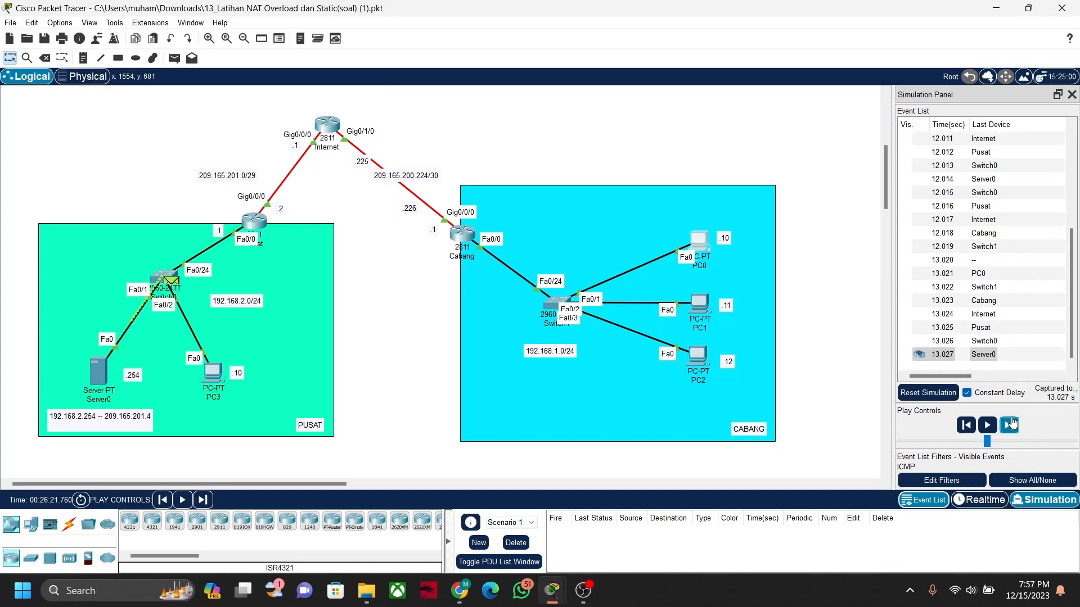
pyautogui.click(1011, 425)
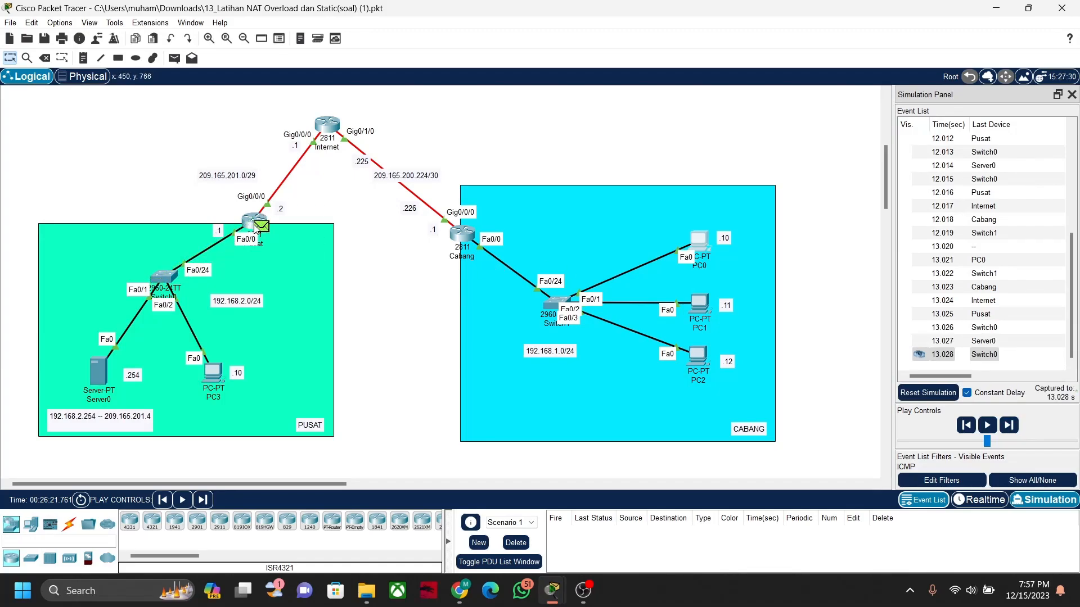
# - Compare the source IP in the inbound and outbound PDU details of Server0's reply at the Pusat router
pyautogui.click(258, 227)
pyautogui.click(477, 133)
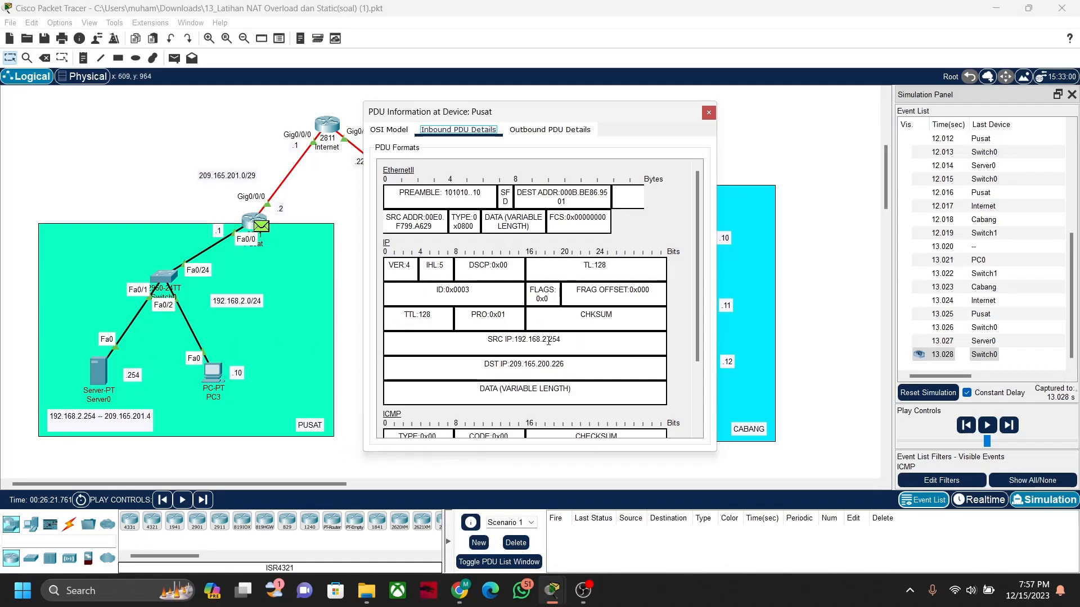
pyautogui.click(555, 130)
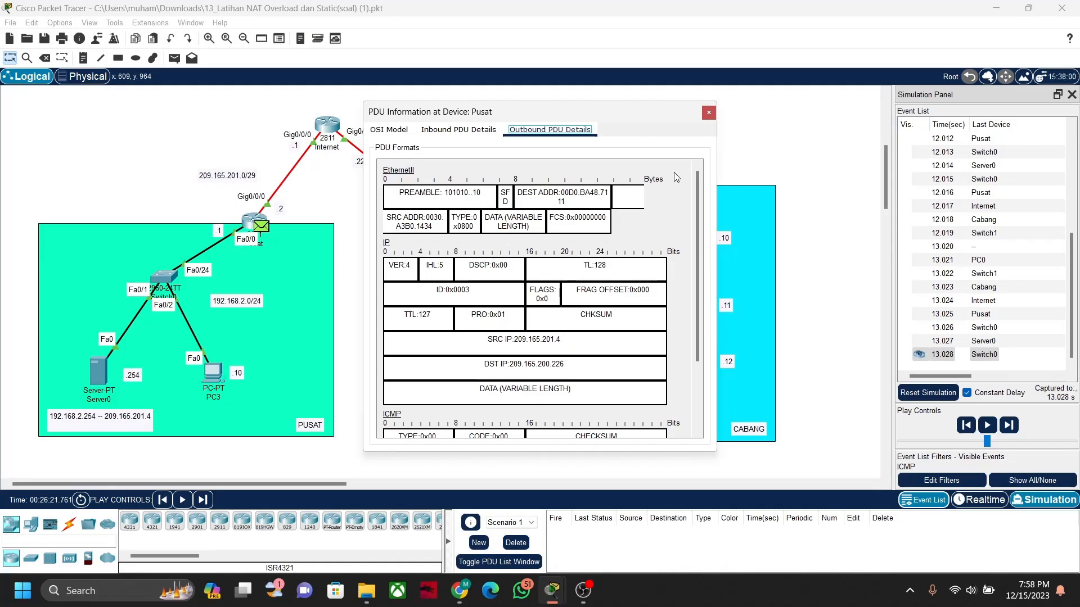
pyautogui.click(709, 113)
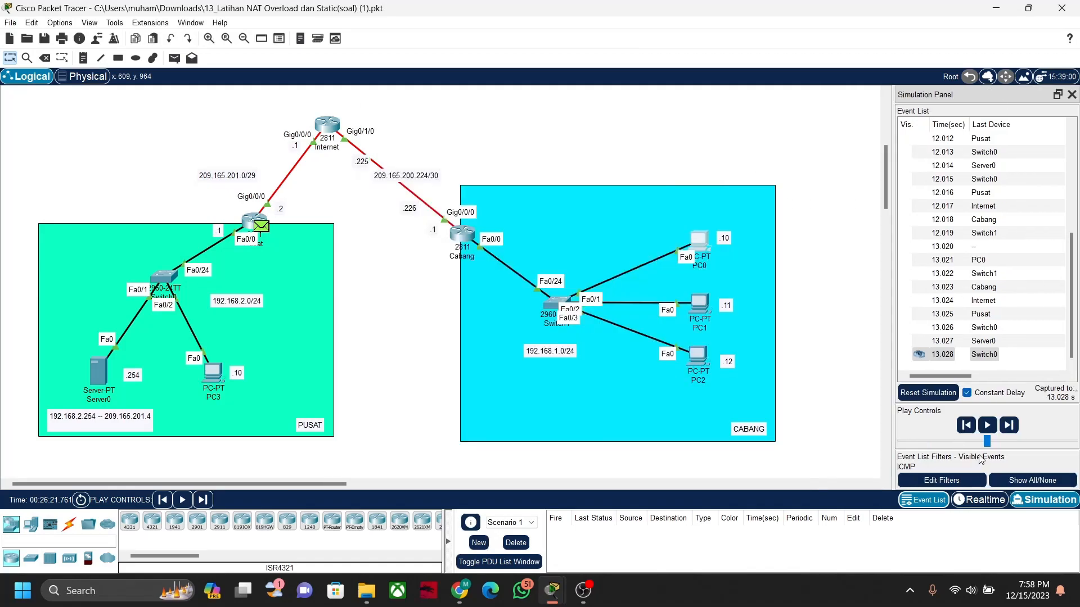
# - Advance the reply to the Cabang router and compare the destination IP in its inbound and outbound PDU details
pyautogui.click(1006, 431)
pyautogui.click(1006, 431)
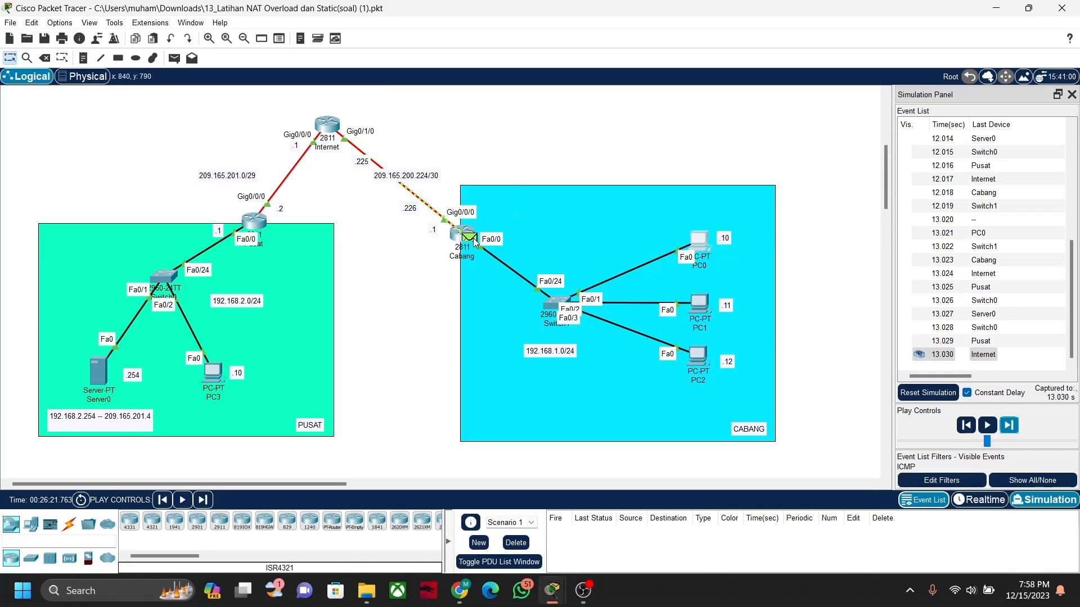
pyautogui.click(464, 231)
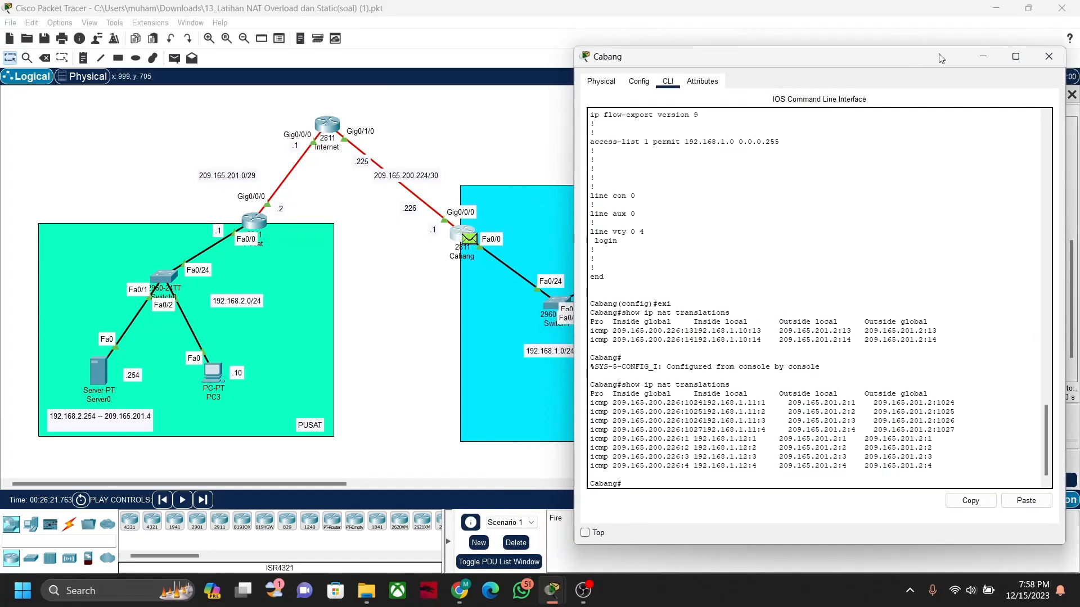
pyautogui.click(983, 56)
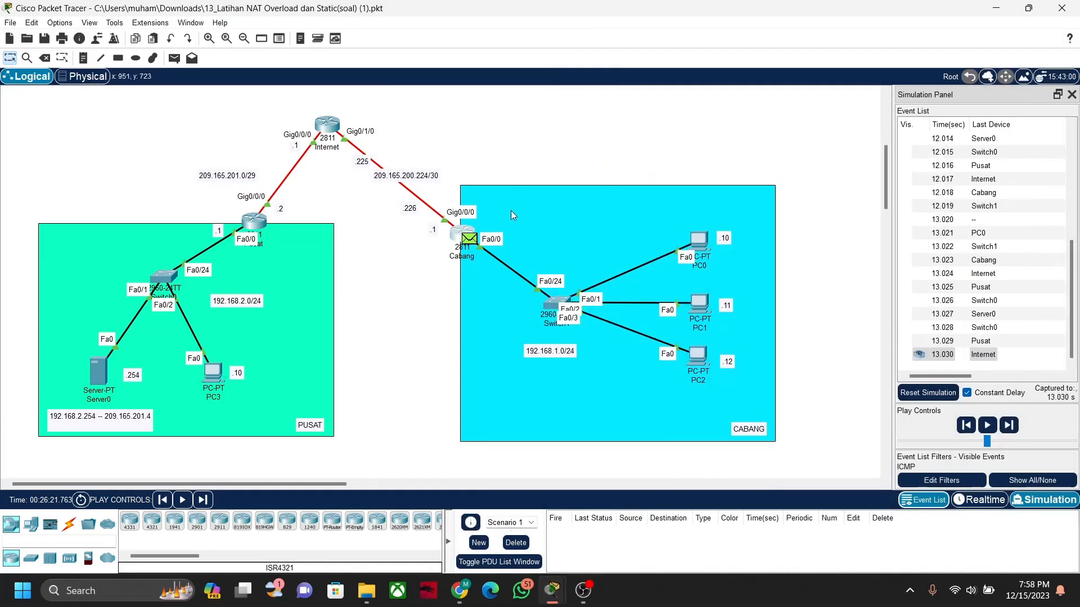
pyautogui.click(464, 242)
pyautogui.click(465, 243)
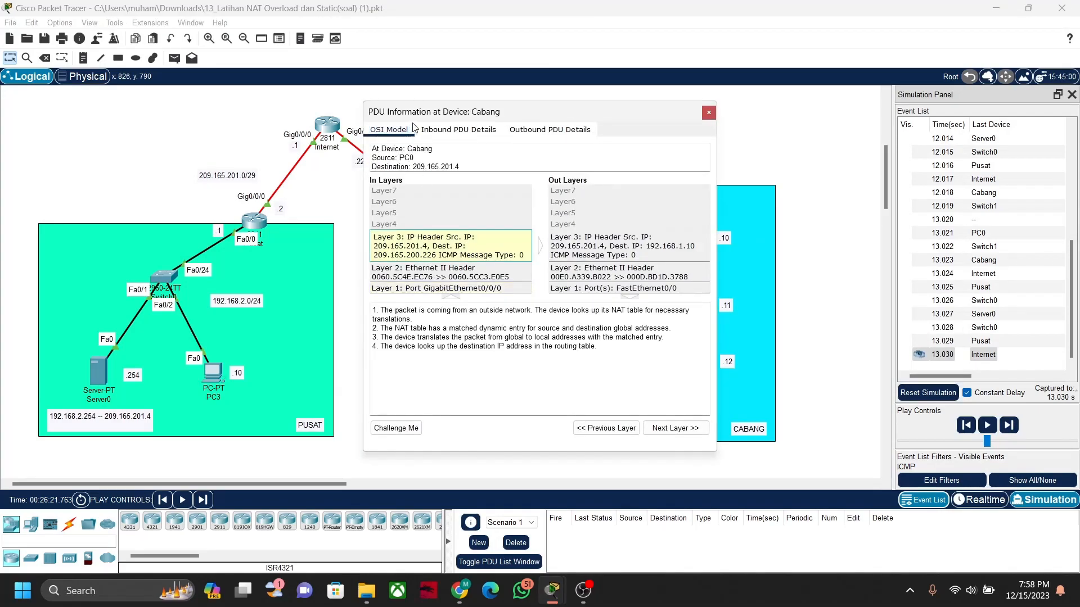
pyautogui.click(456, 131)
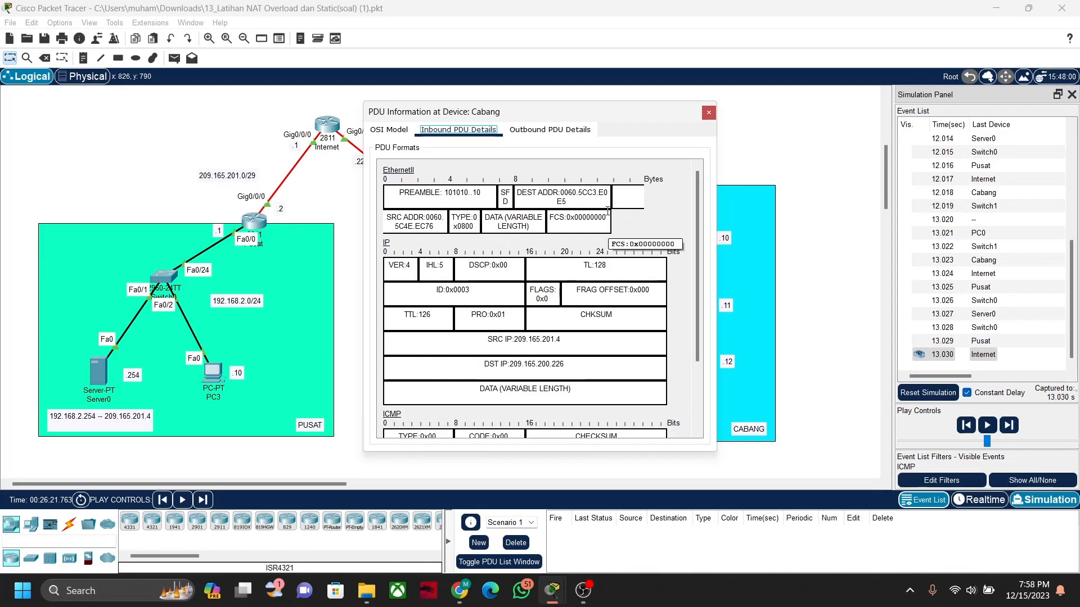
pyautogui.click(565, 130)
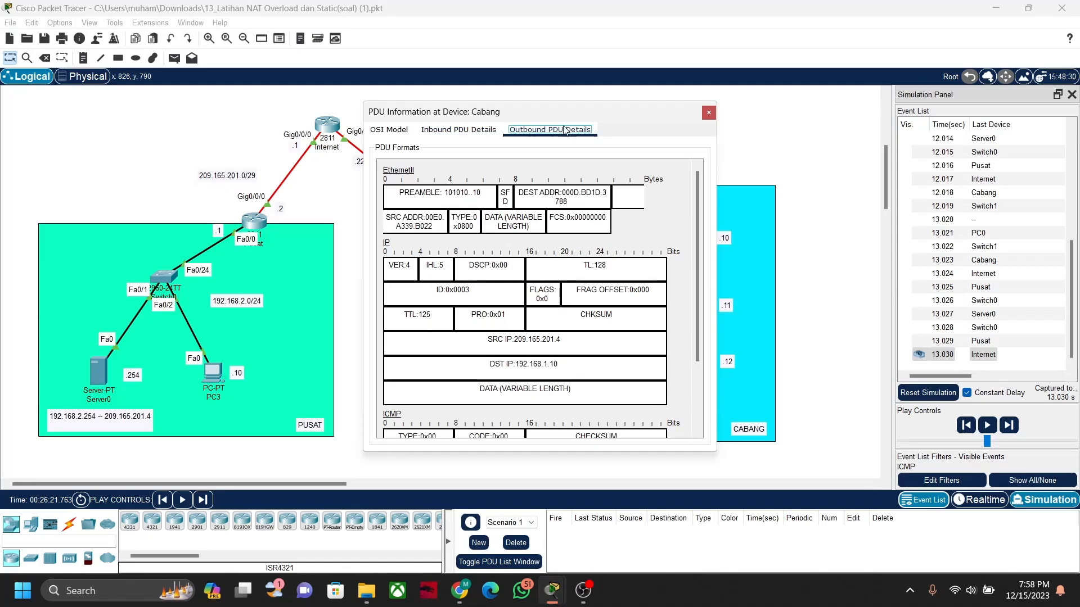
pyautogui.click(484, 129)
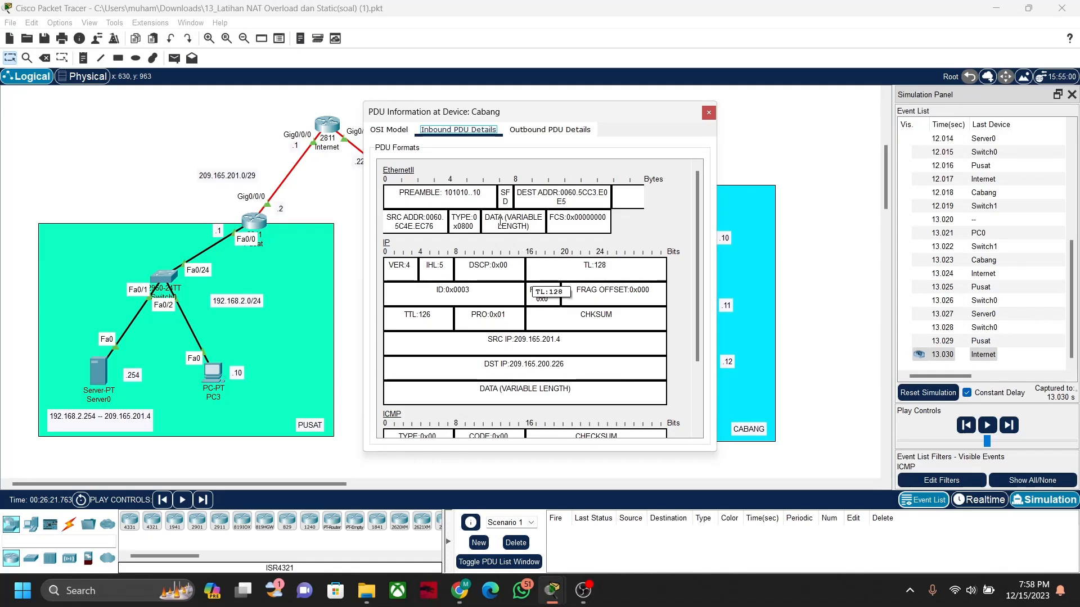
pyautogui.click(550, 130)
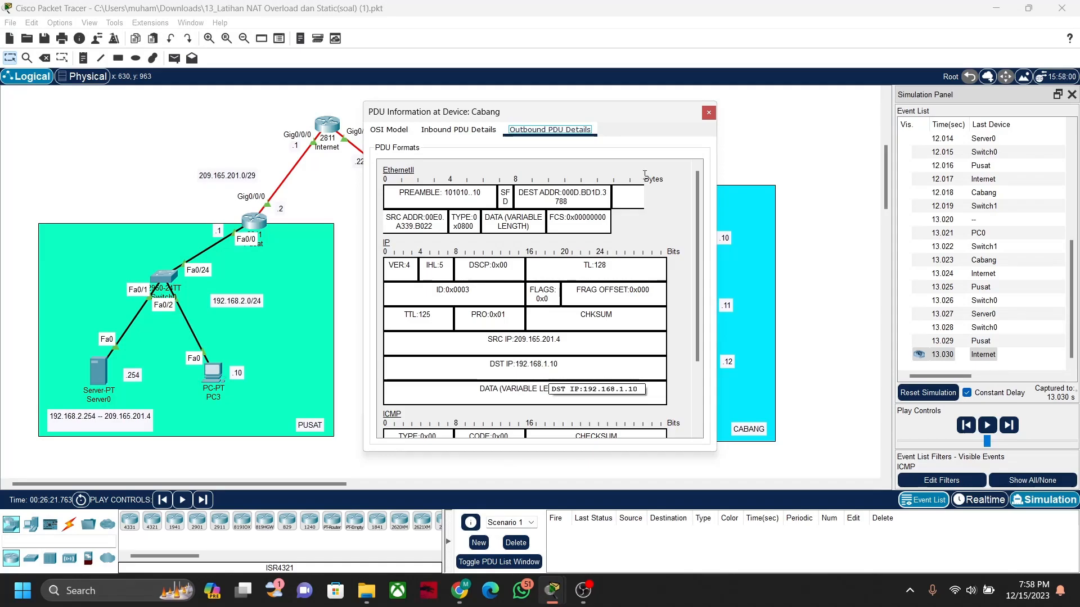
pyautogui.click(707, 113)
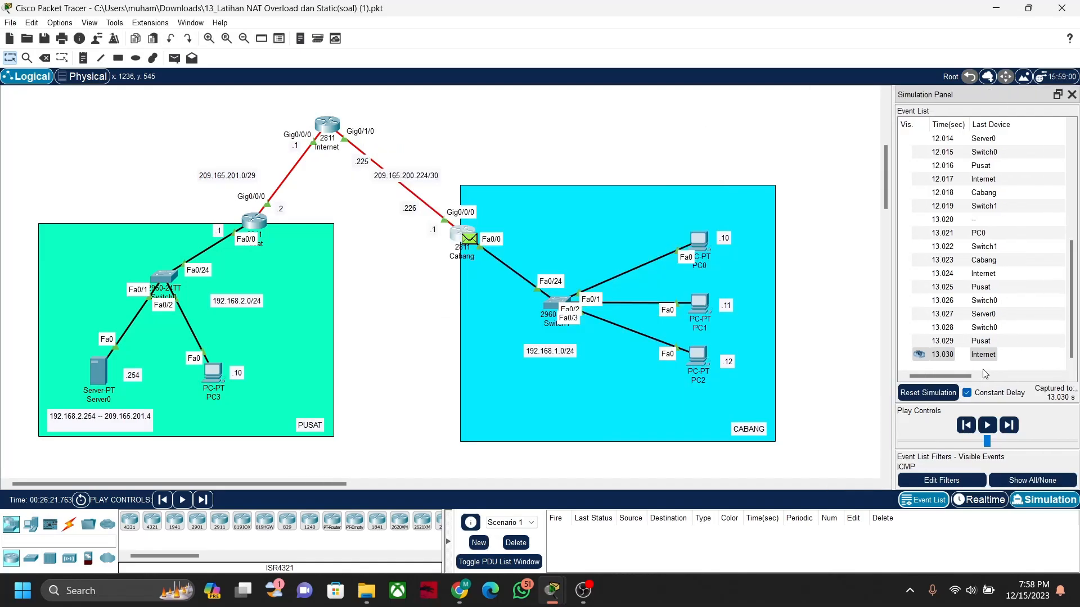
# - Advance the reply through Switch1 to PC0 and examine its inbound PDU details there
pyautogui.click(1008, 426)
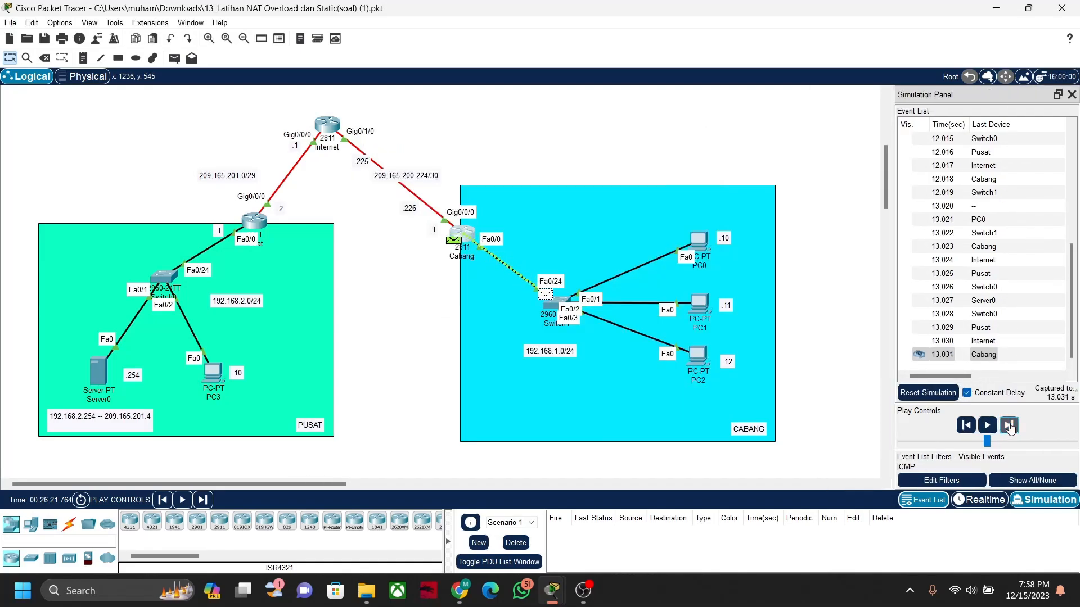
pyautogui.click(1009, 425)
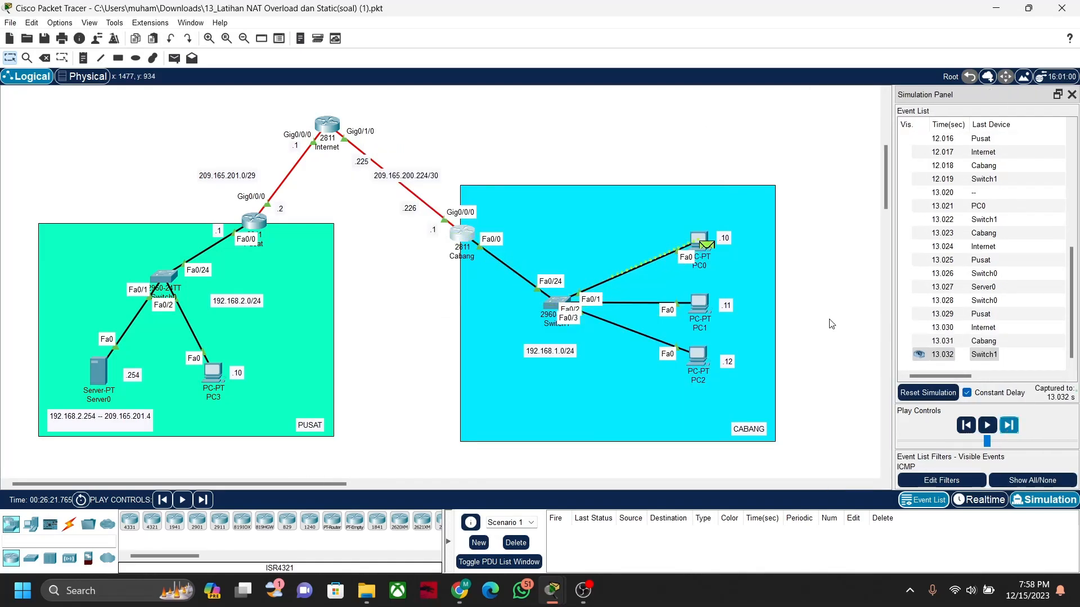
pyautogui.click(707, 247)
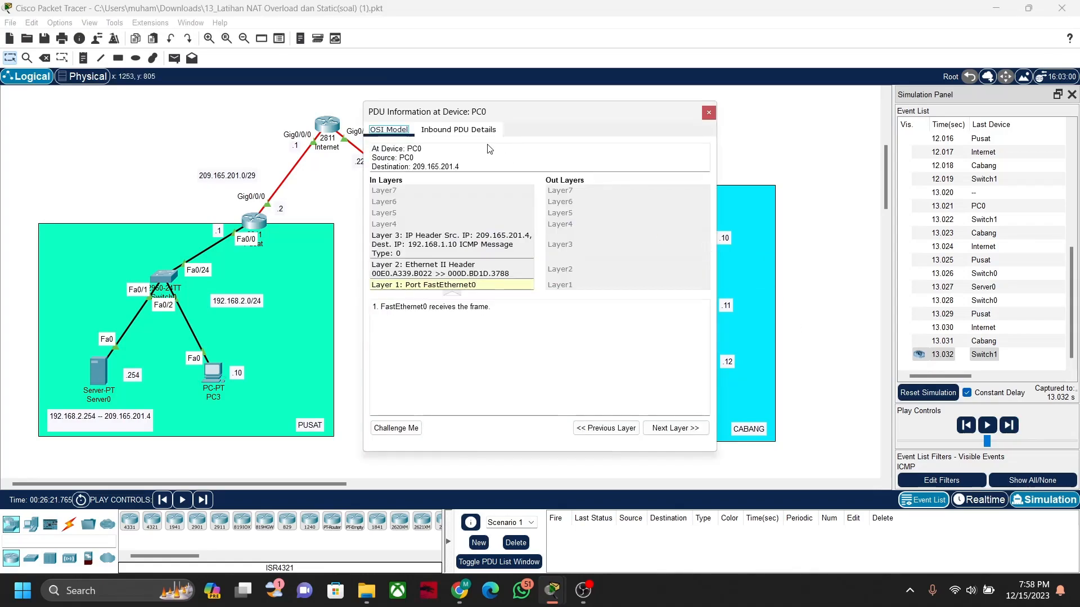
pyautogui.click(461, 131)
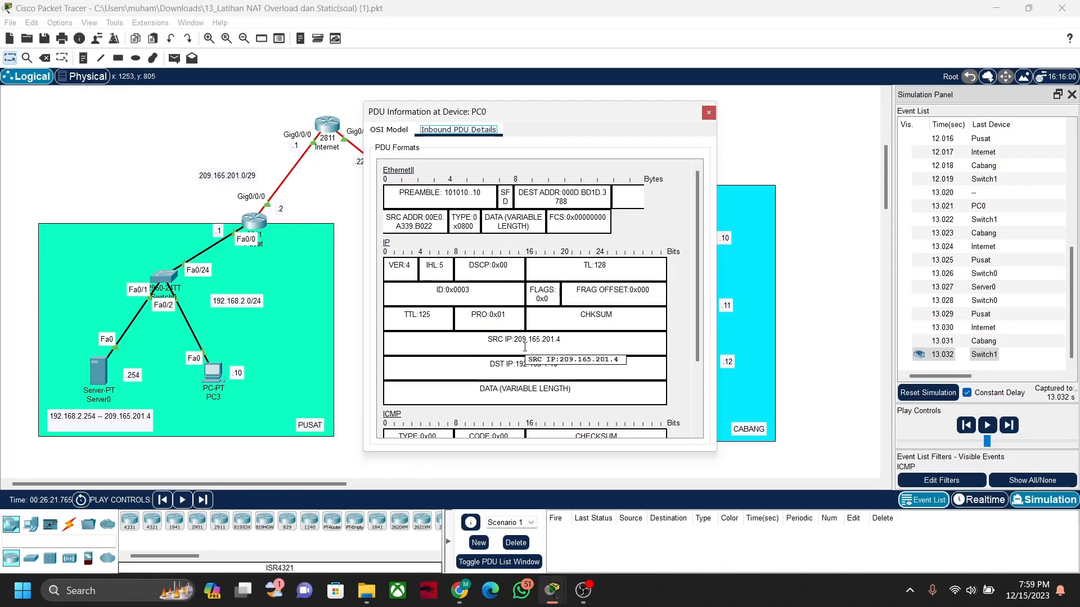
pyautogui.click(709, 116)
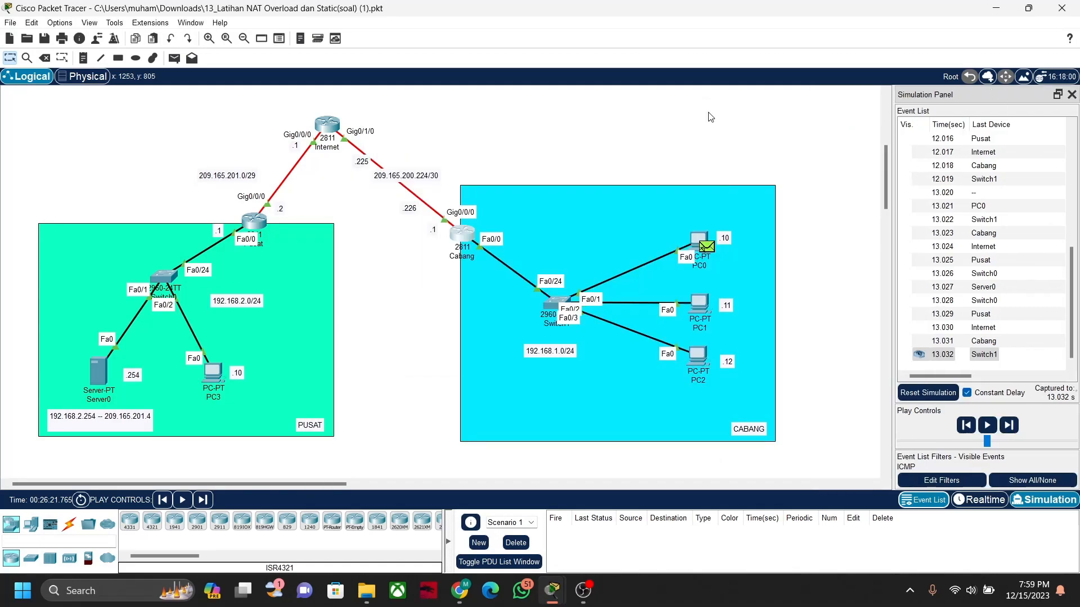